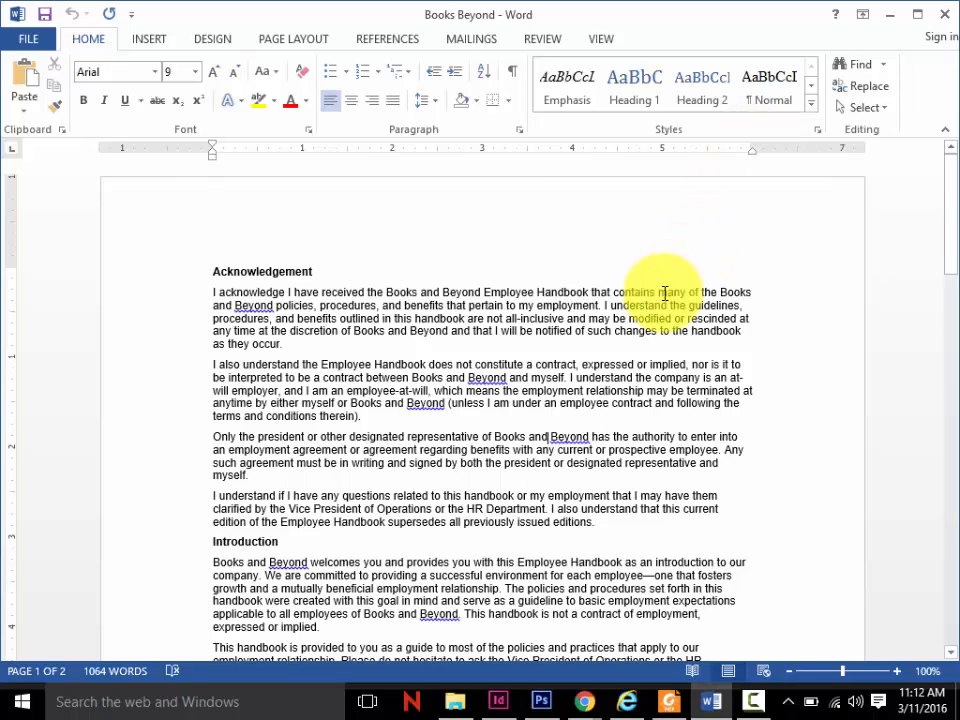
- Move the right indent of the whole document in to 5.5 inches and restore it to 6 inches
key("ctrl+a")
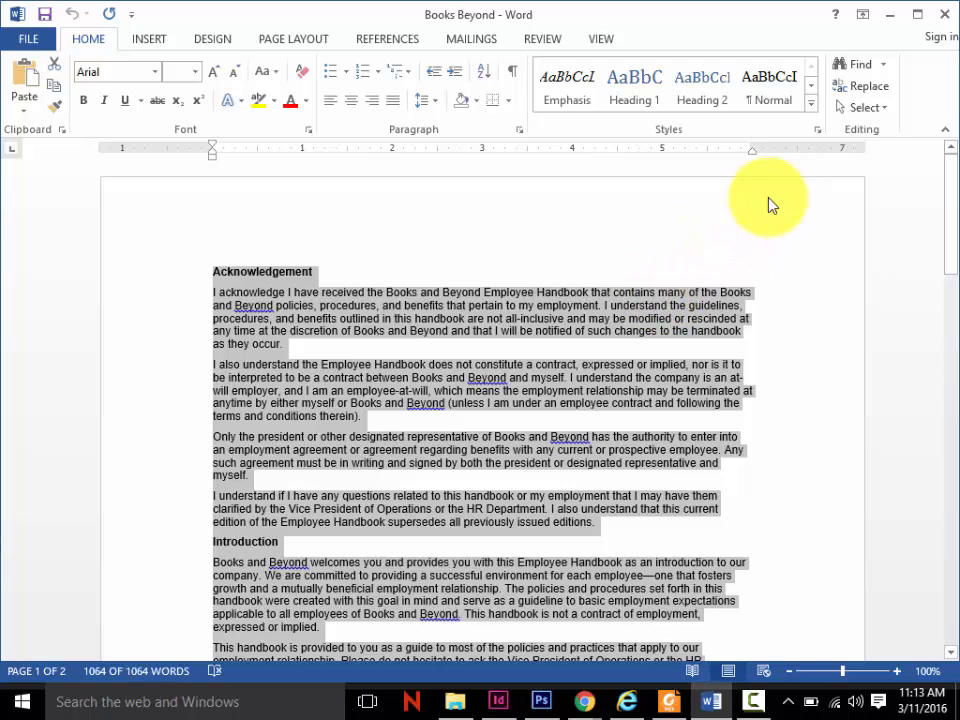
left_click_drag(752, 153, 708, 164)
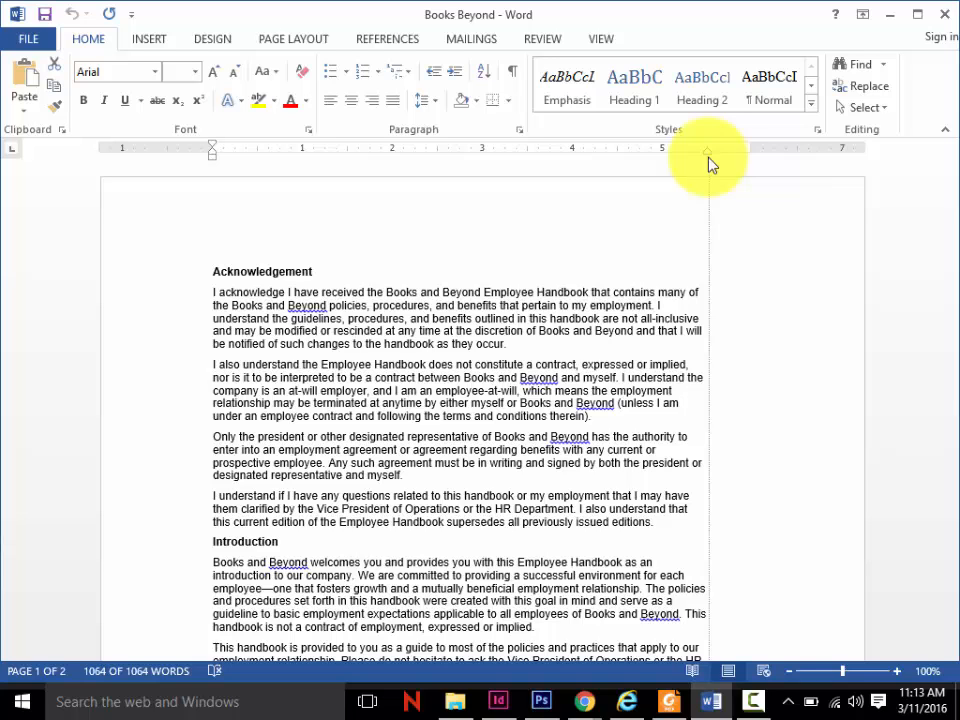
mouse_move(708, 163)
left_mouse_down()
mouse_move(724, 154)
mouse_move(754, 158)
mouse_move(709, 167)
mouse_move(754, 161)
left_mouse_up()
- Give every paragraph in the whole document a 0.25-inch first-line indent
key("ctrl+a")
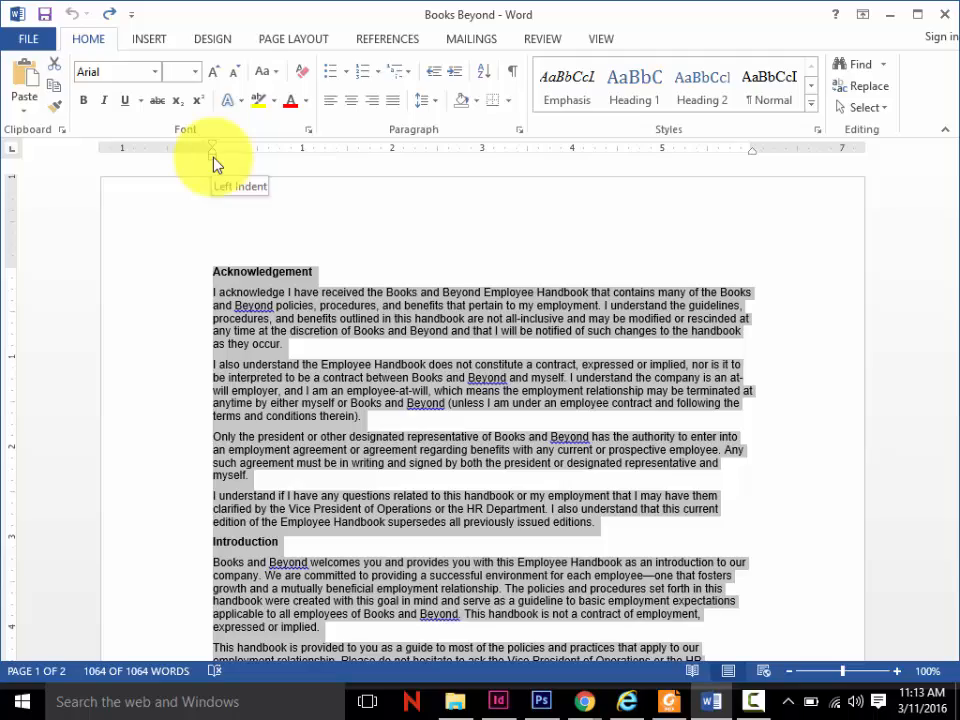
mouse_move(213, 160)
left_mouse_down()
mouse_move(255, 153)
mouse_move(222, 162)
mouse_move(266, 165)
mouse_move(212, 162)
left_mouse_up()
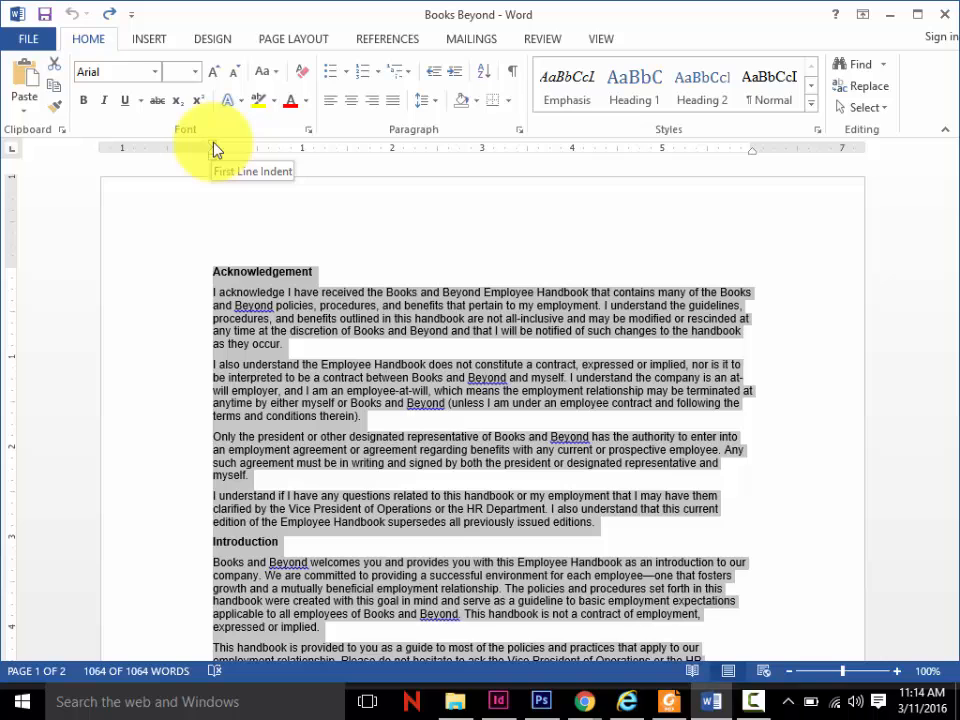
mouse_move(213, 148)
left_mouse_down()
mouse_move(259, 152)
mouse_move(237, 154)
left_mouse_up()
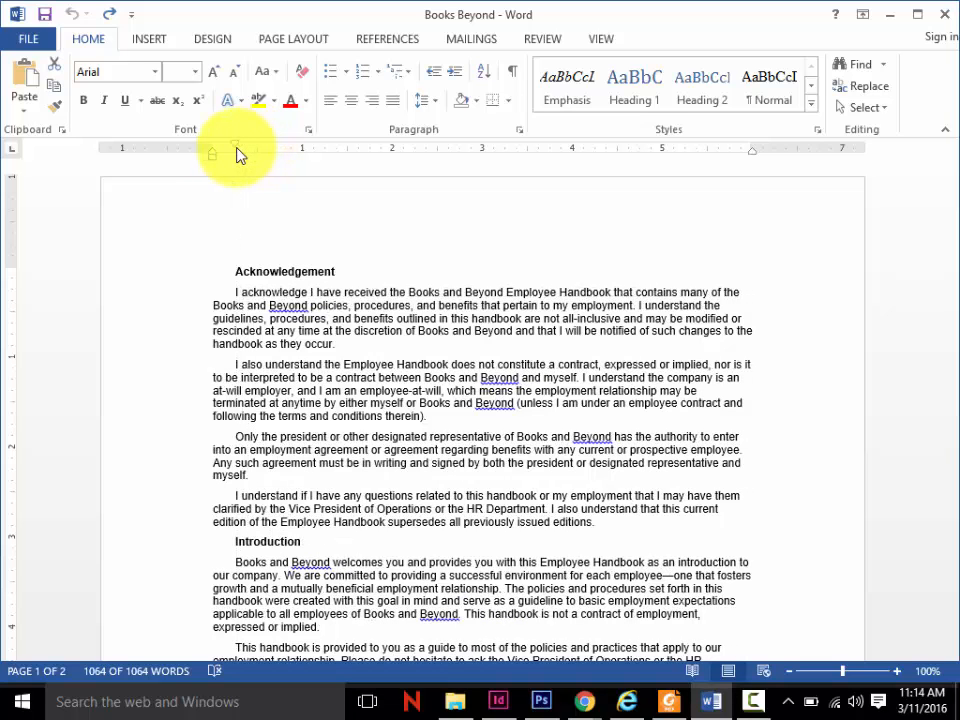
key("ctrl+a")
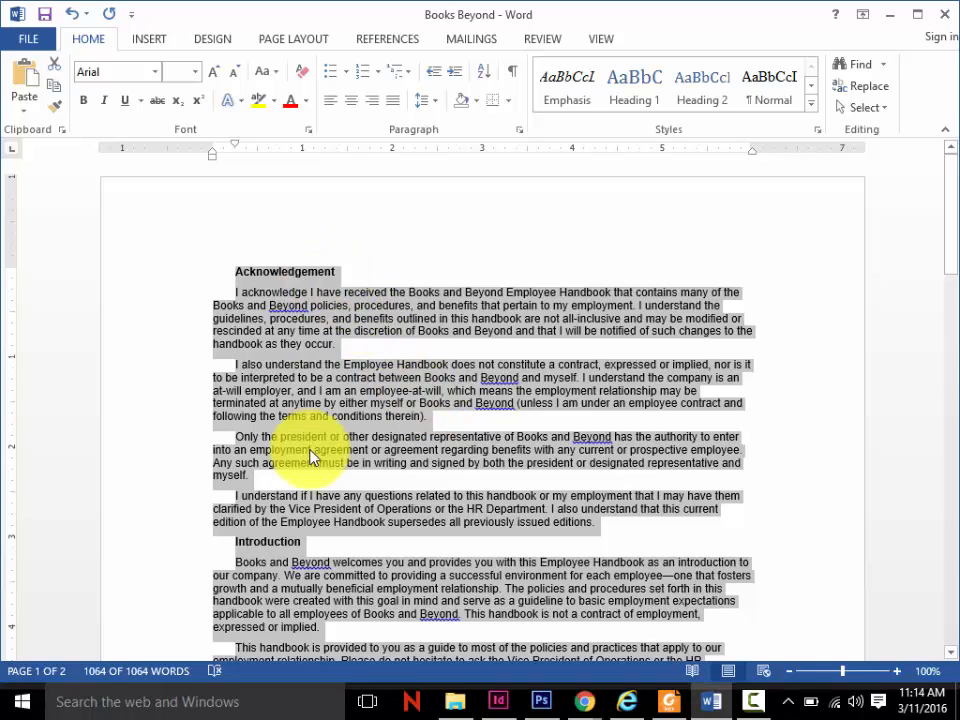
- Remove the first-line indent from the Acknowledgement and Introduction headings
left_click(334, 272)
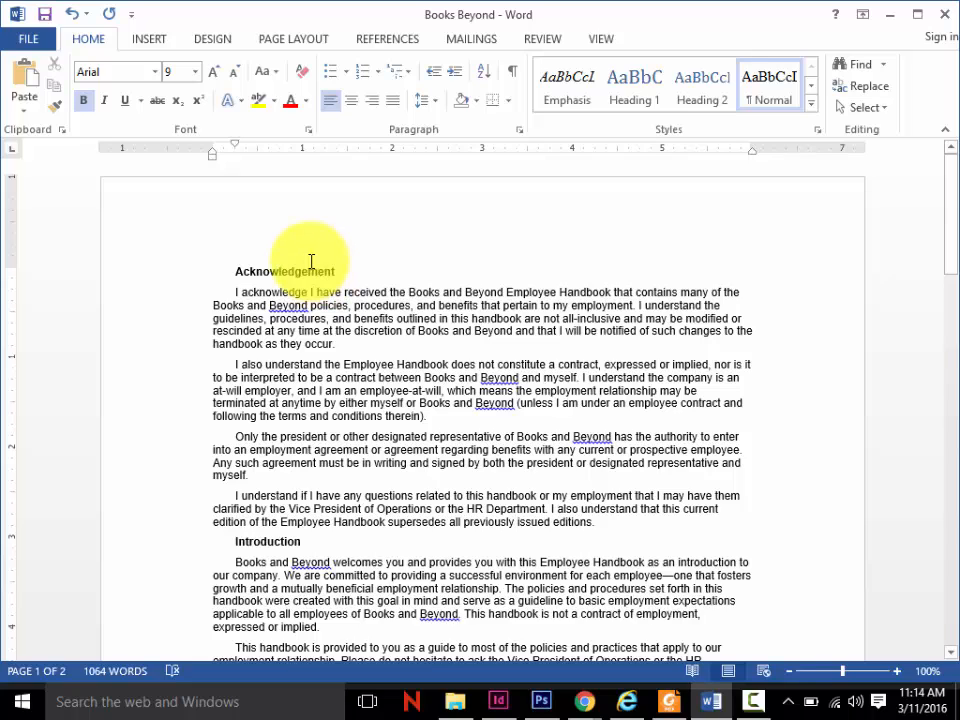
mouse_move(240, 157)
left_mouse_down()
mouse_move(242, 147)
mouse_move(214, 148)
left_mouse_up()
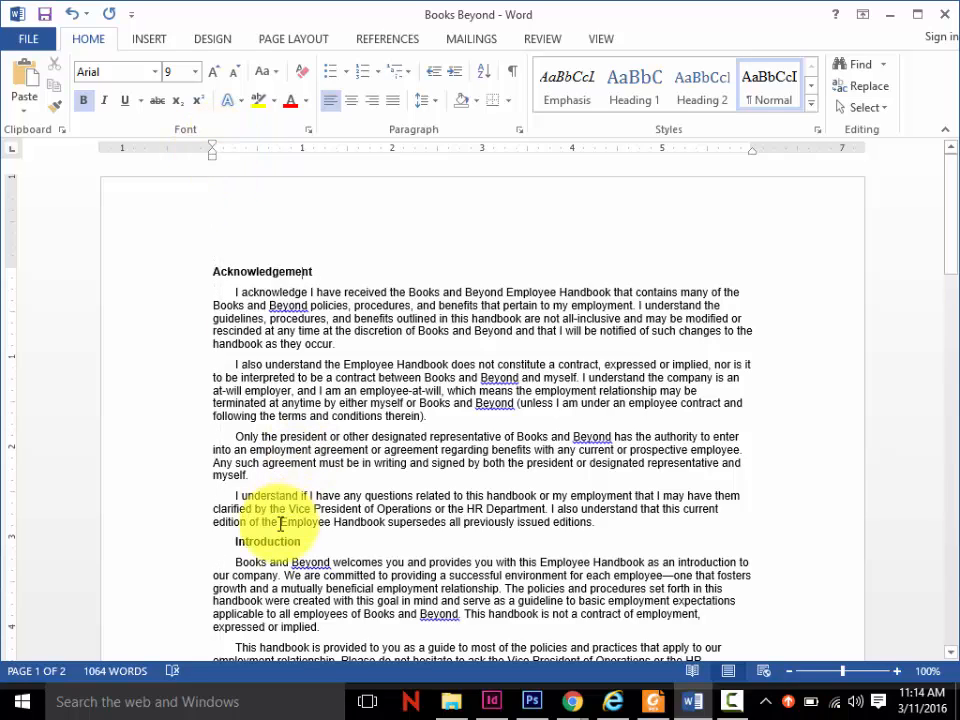
left_click(242, 542)
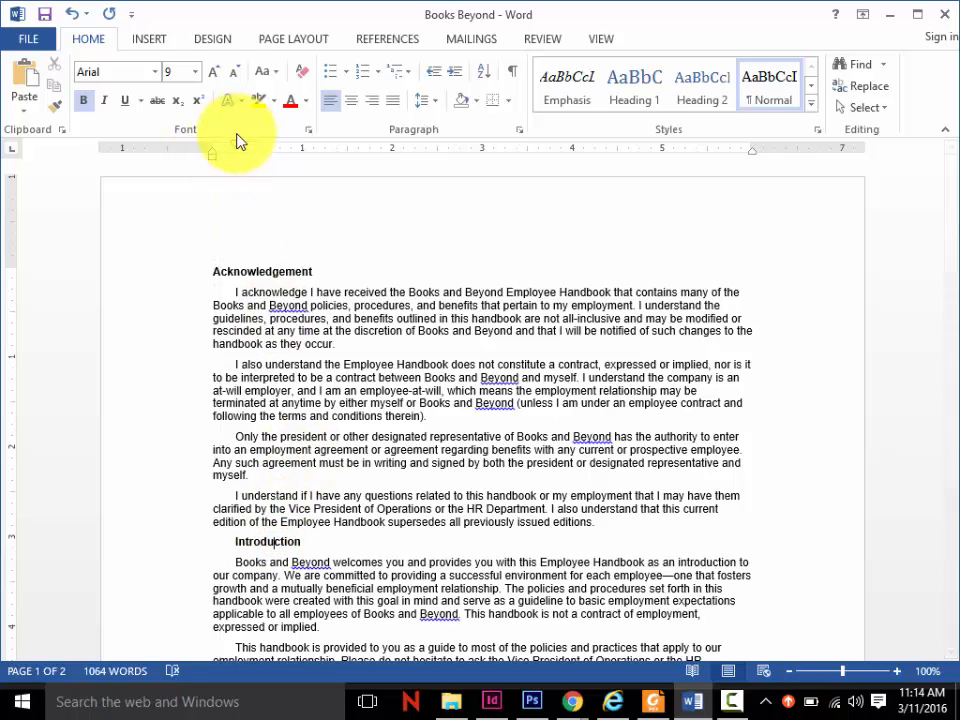
left_click_drag(236, 146, 211, 150)
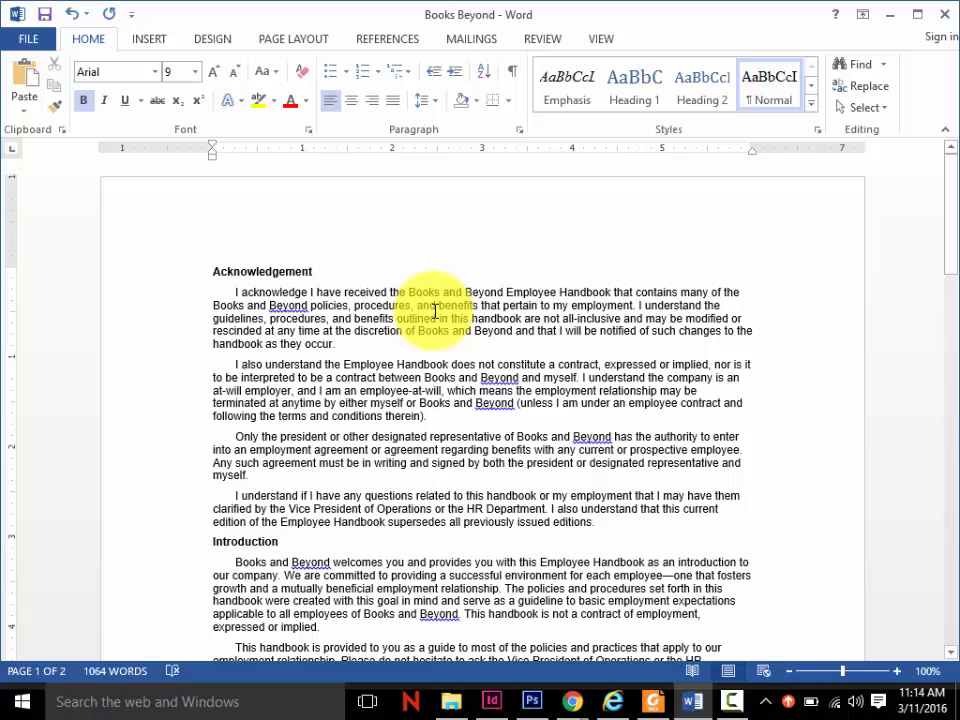
- Reset the first-line indent of the whole document to zero and apply a 0.5-inch hanging indent
key("ctrl+a")
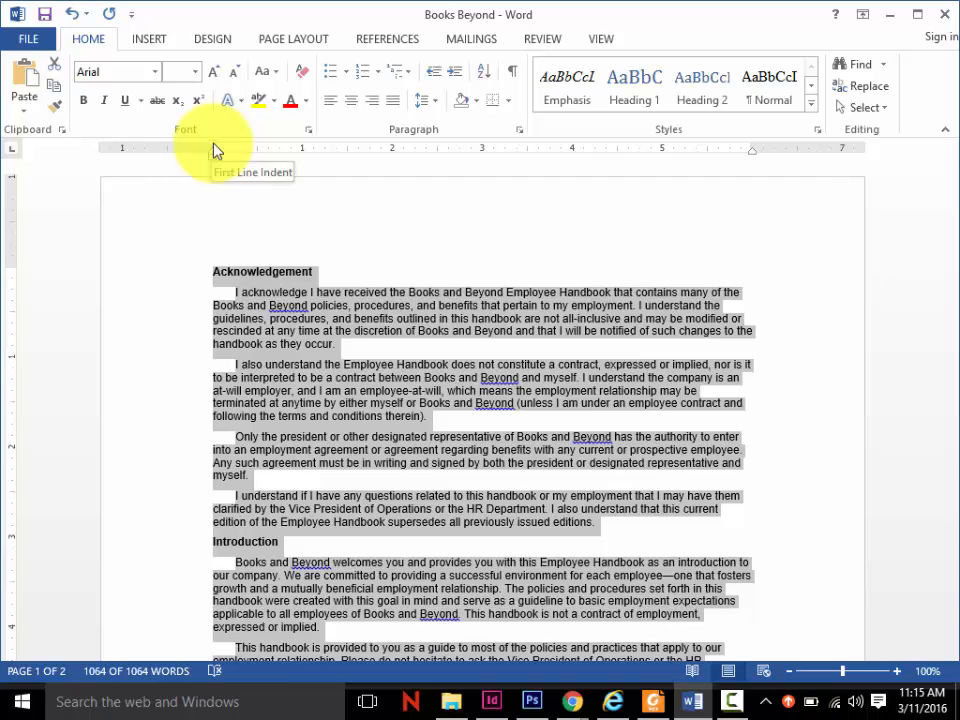
left_click_drag(213, 148, 213, 150)
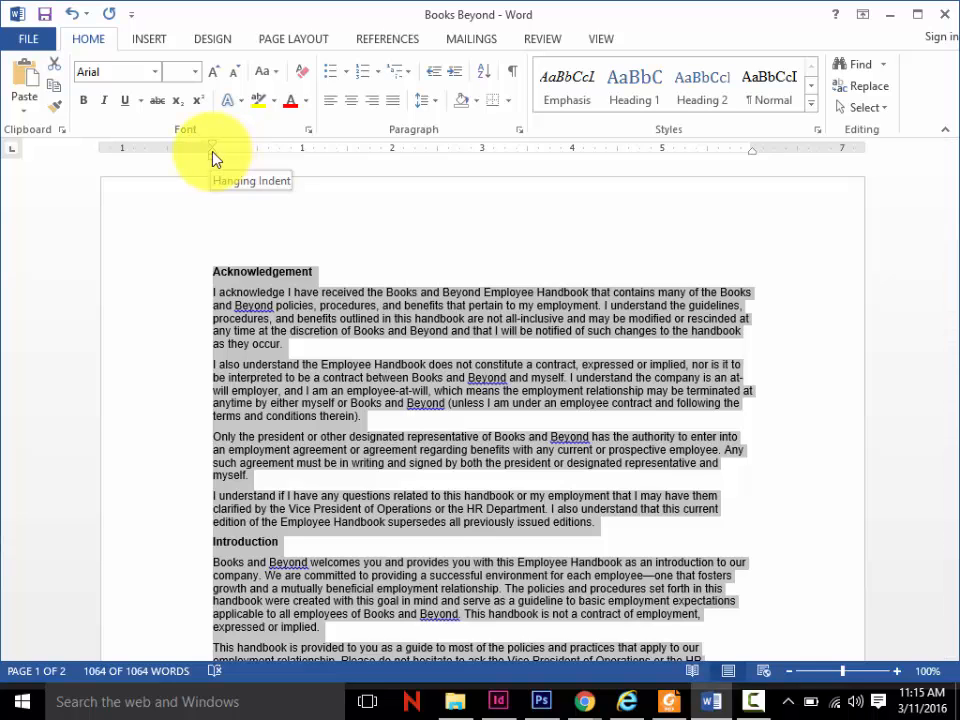
left_click_drag(212, 152, 257, 156)
key("ctrl+a")
left_click(530, 344)
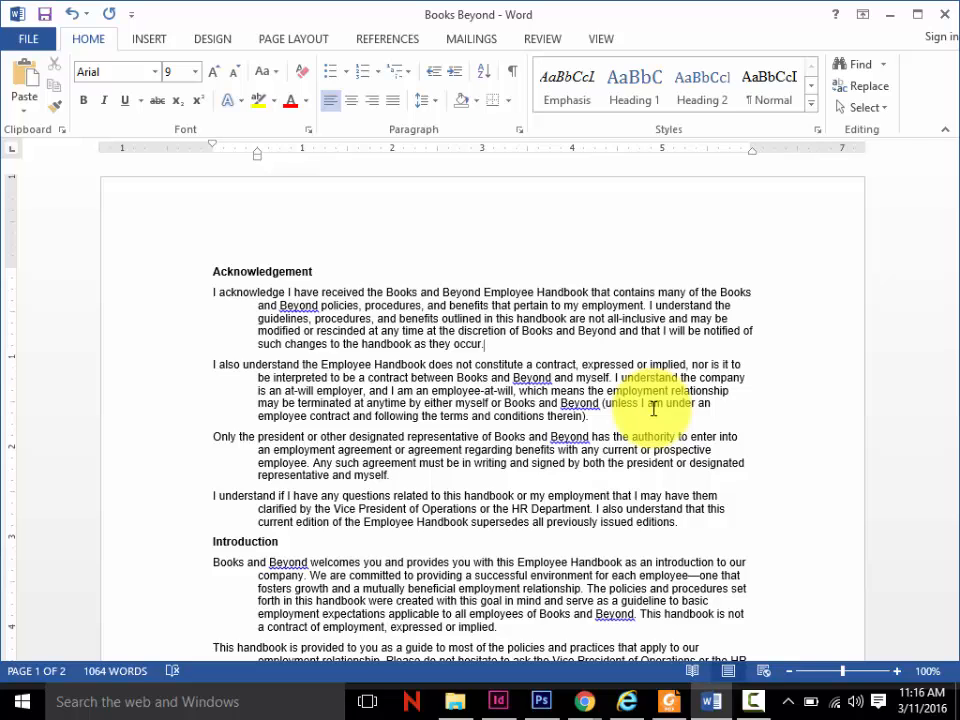
- Remove the hanging indent from all paragraphs in the document
key("ctrl+a")
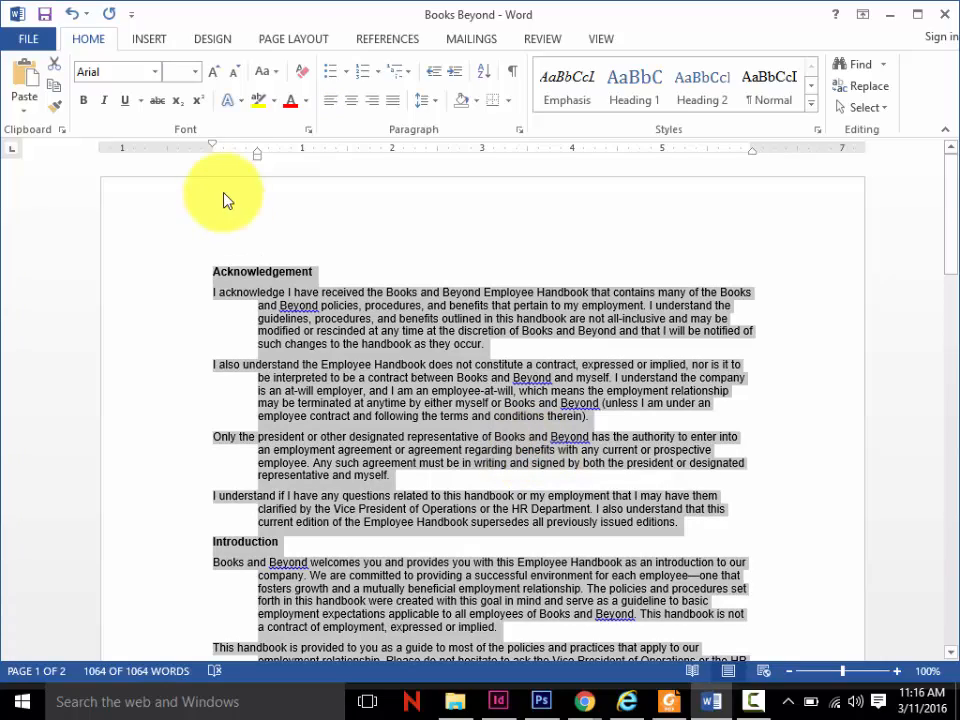
left_click_drag(258, 154, 214, 156)
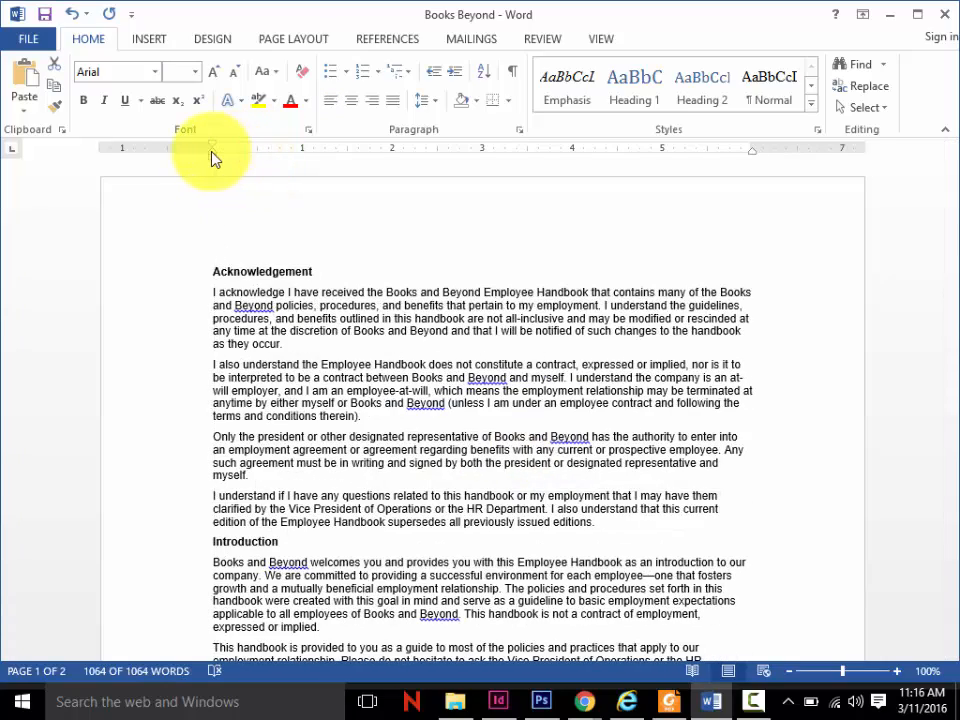
left_click(300, 343)
- Check the Paragraph dialog figure in the Foxit Reader PDF, return to Word and review the current paragraph's indentation and spacing settings
left_click(667, 706)
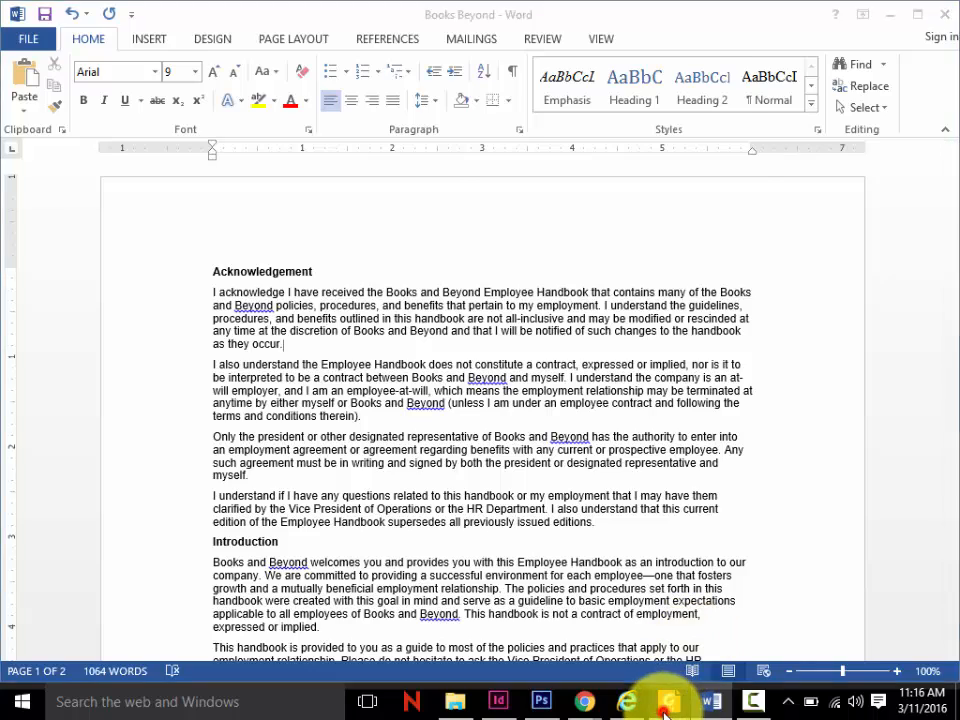
scroll(679, 540, "down", 5)
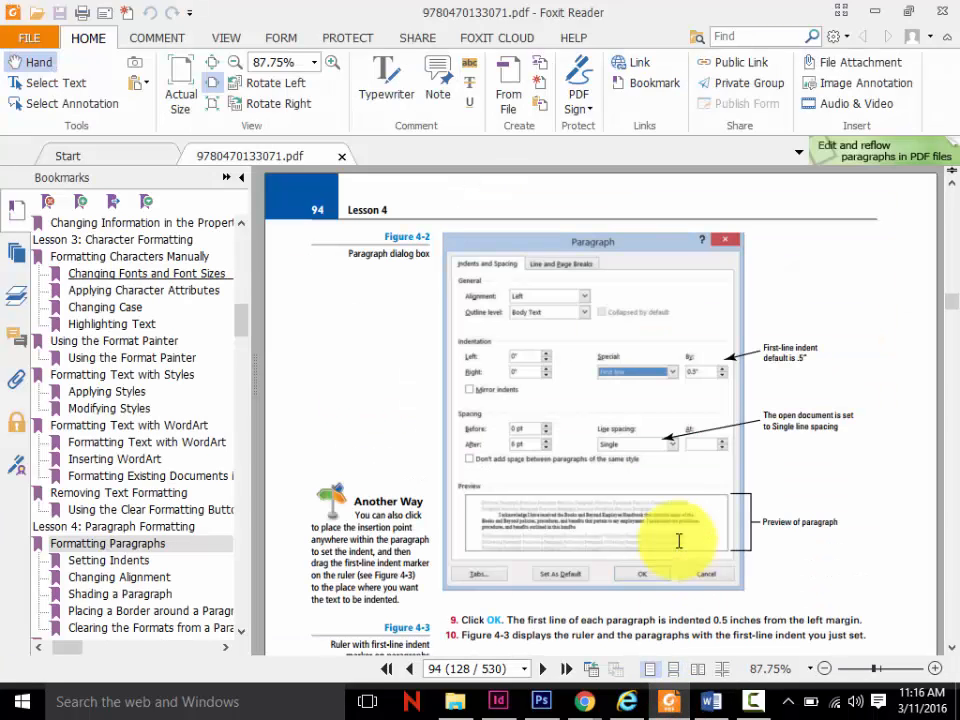
left_click(714, 702)
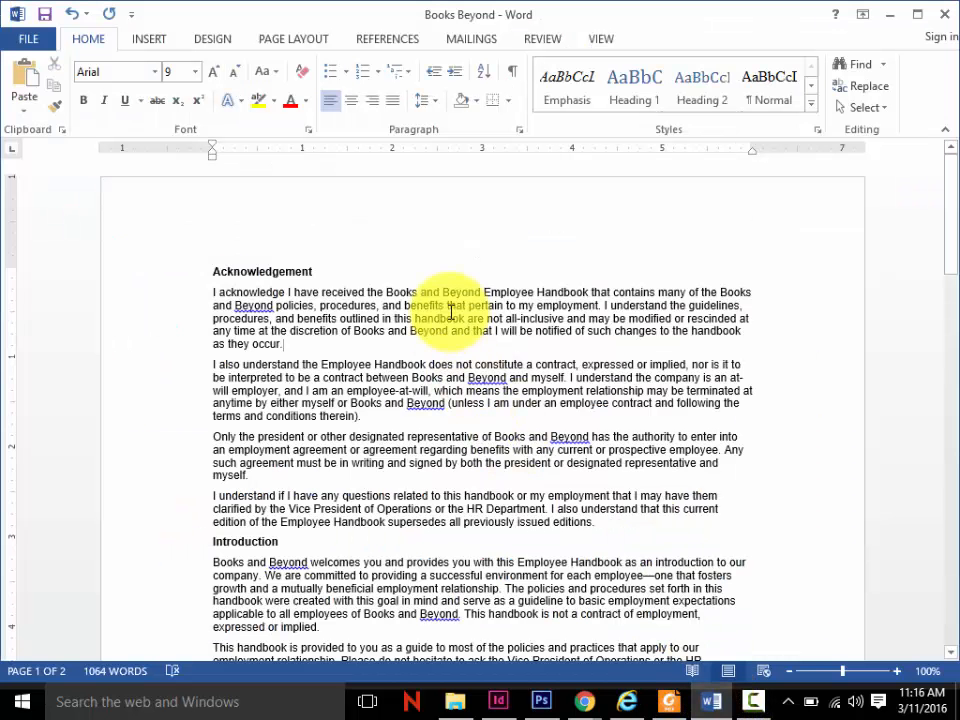
left_click(522, 131)
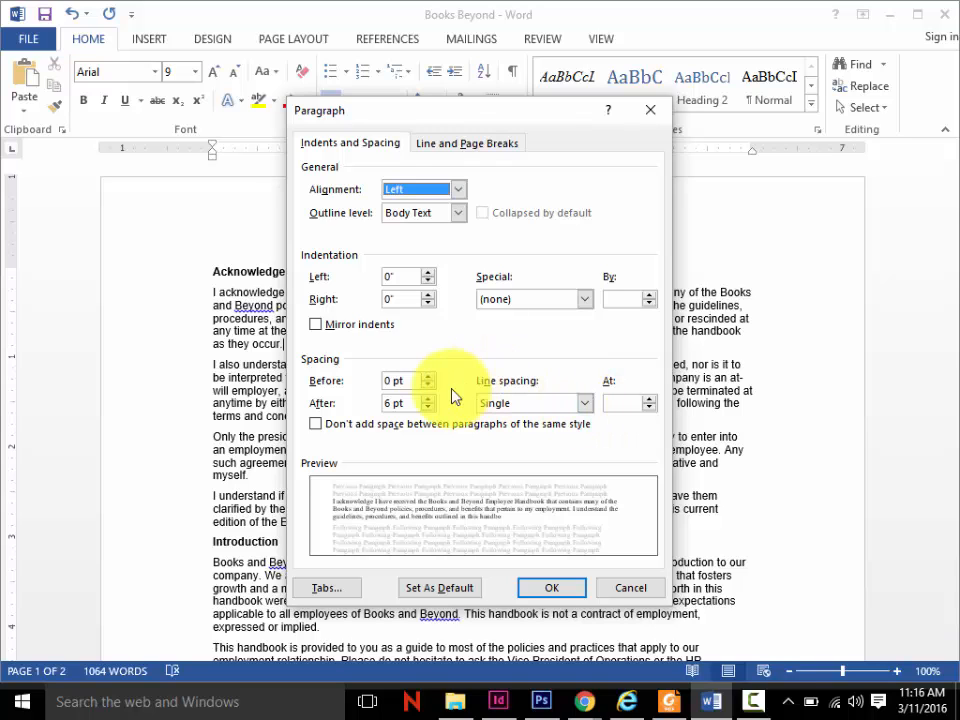
left_click(634, 586)
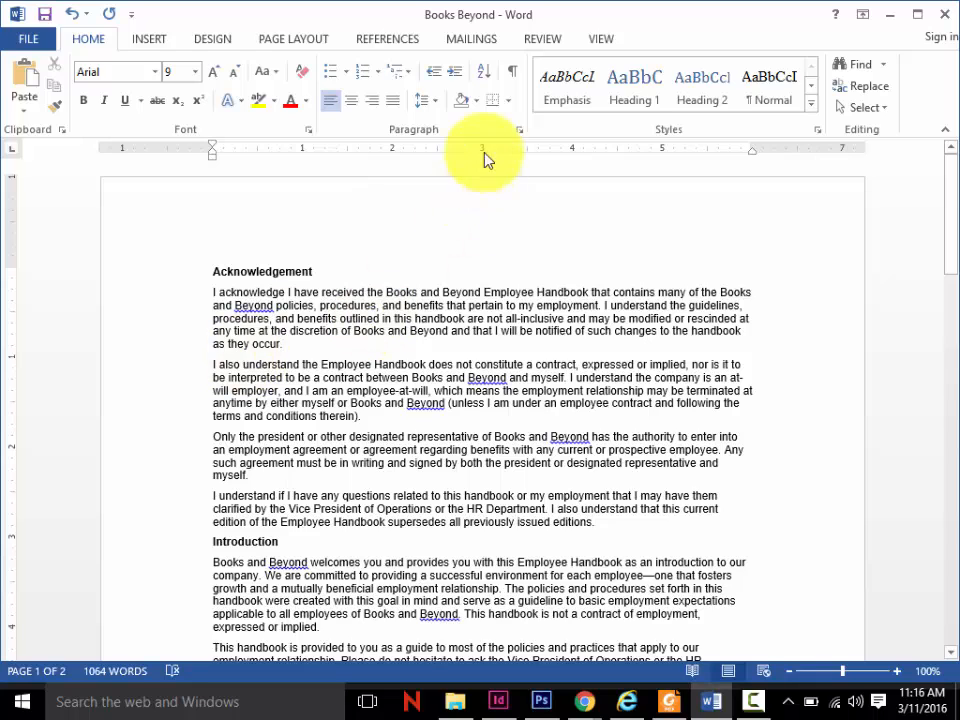
- Show the formatting marks and review the paragraph settings of the two body paragraphs directly below the Acknowledgement heading
left_click(520, 80)
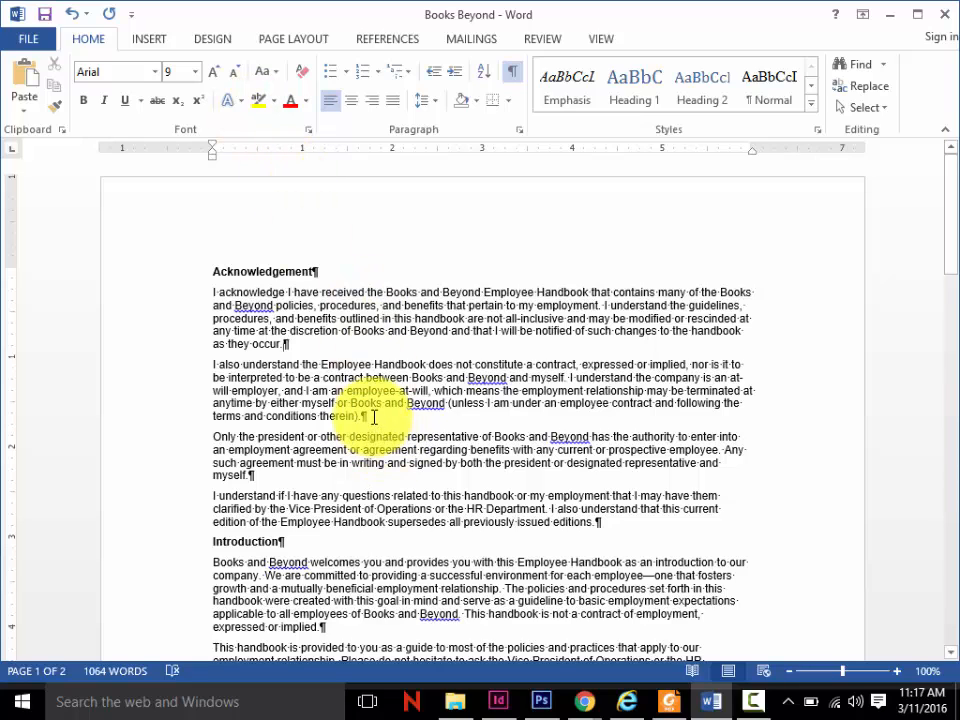
left_click_drag(374, 427, 212, 297)
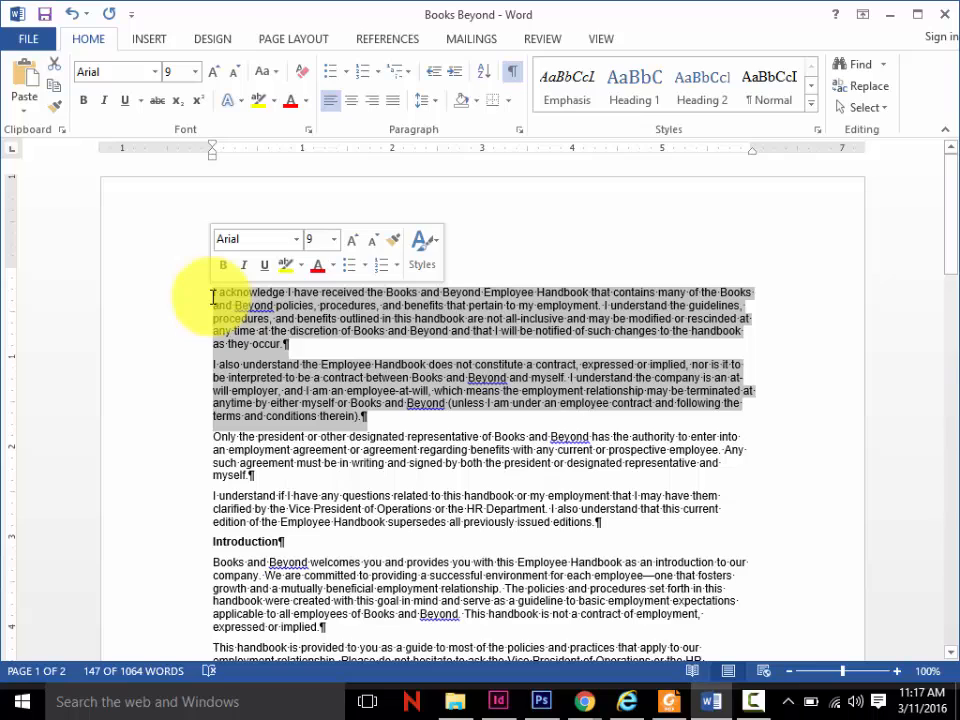
left_click(518, 131)
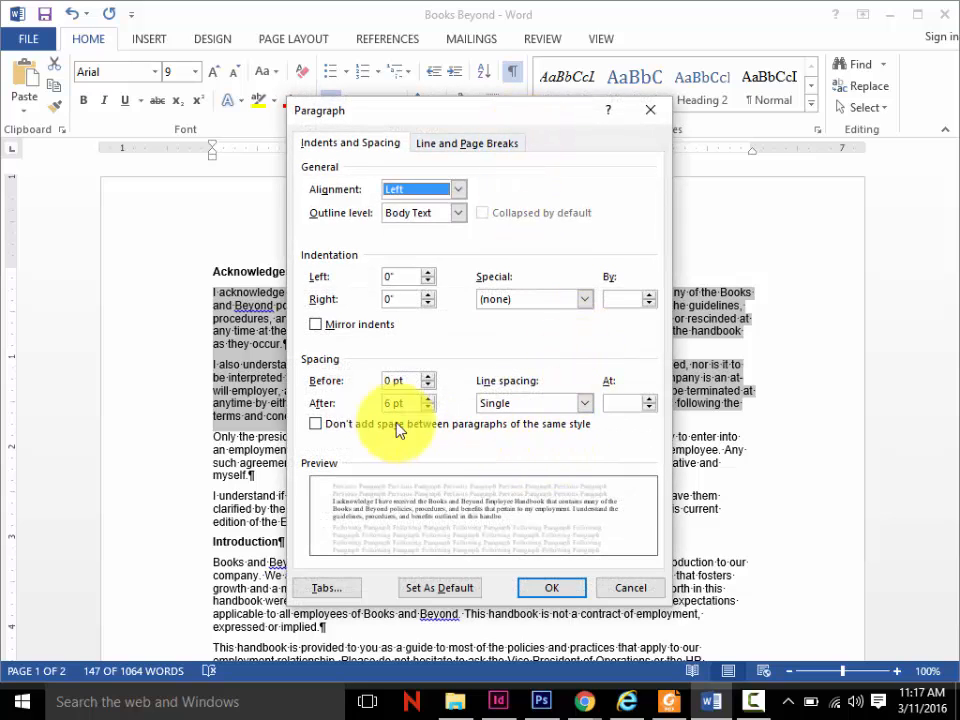
left_click(653, 588)
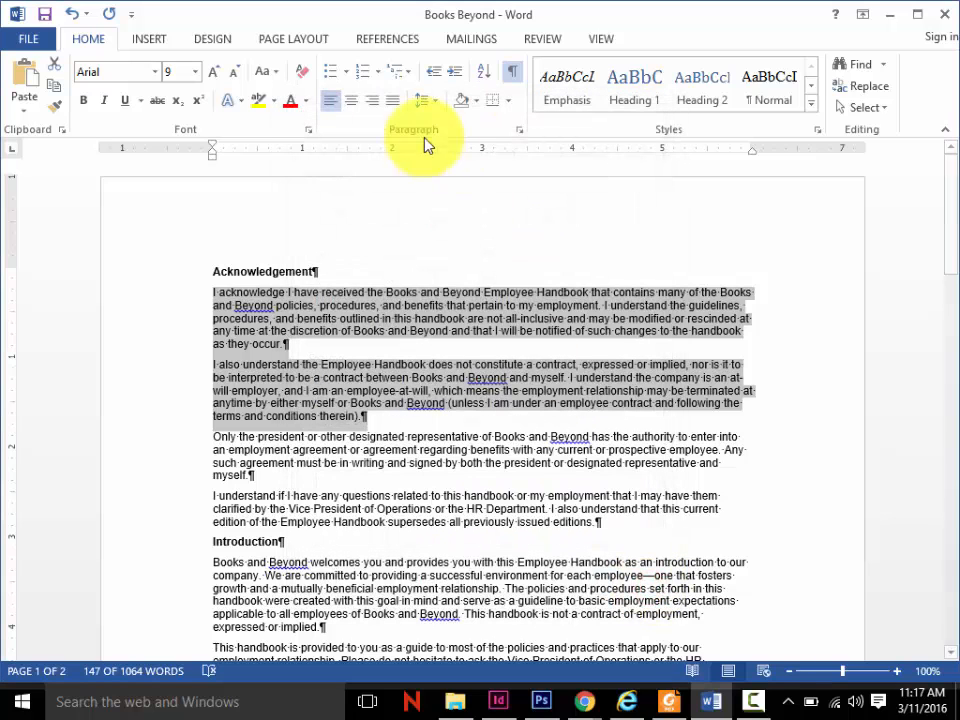
- Set the spacing after the two selected Acknowledgement paragraphs to 0 pt
left_click(321, 45)
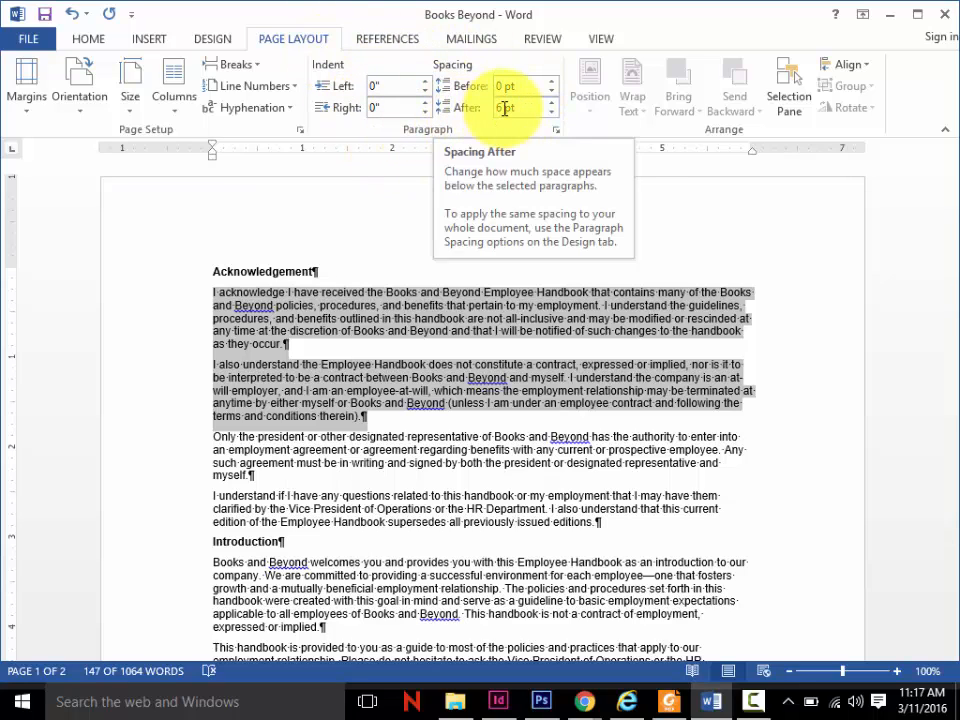
left_click(552, 114)
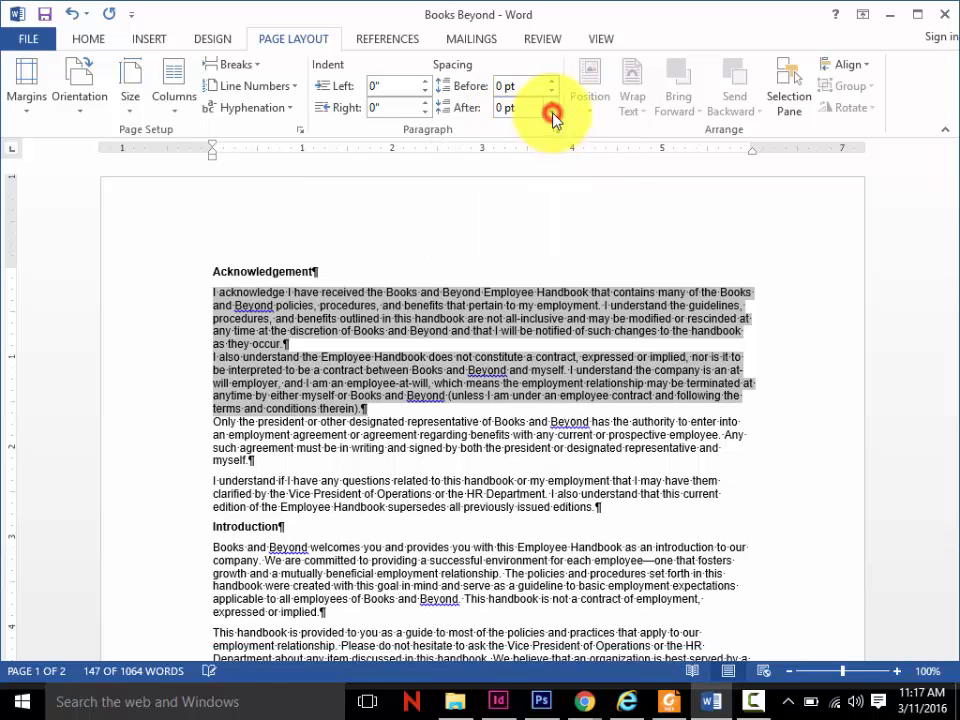
left_click(95, 44)
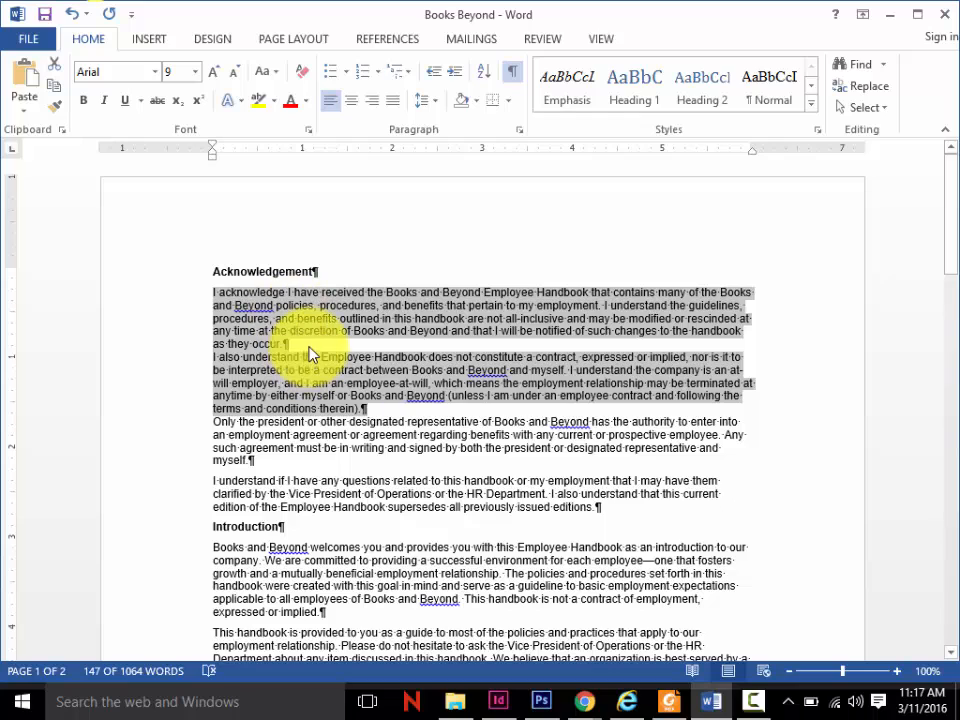
- Insert an empty paragraph after the first Acknowledgement paragraph, which ends with "as they occur."
left_click(429, 349)
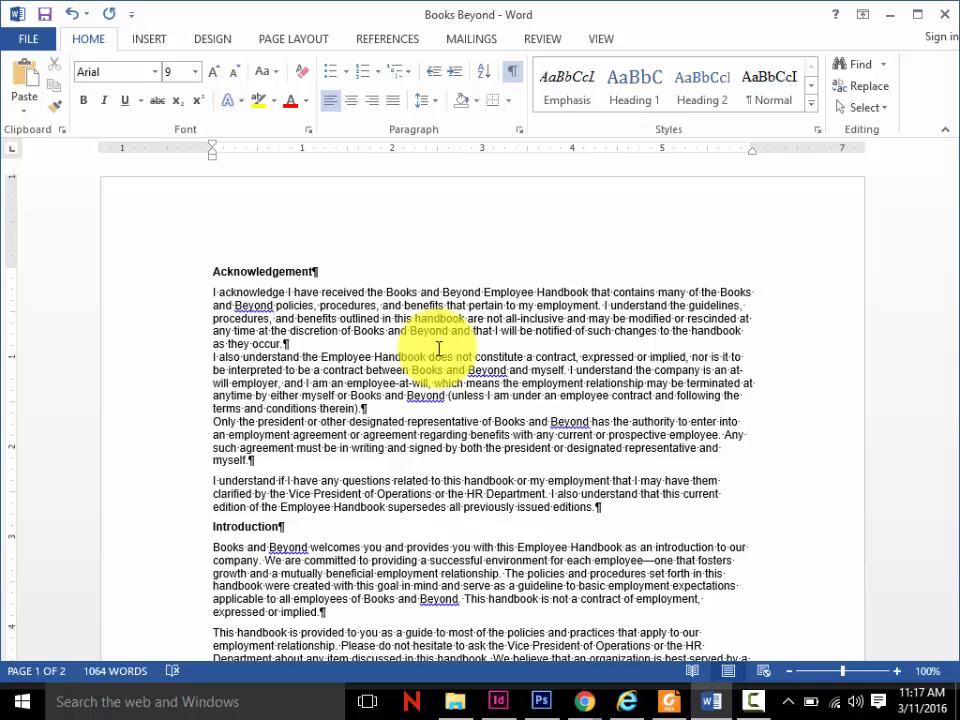
key("Return")
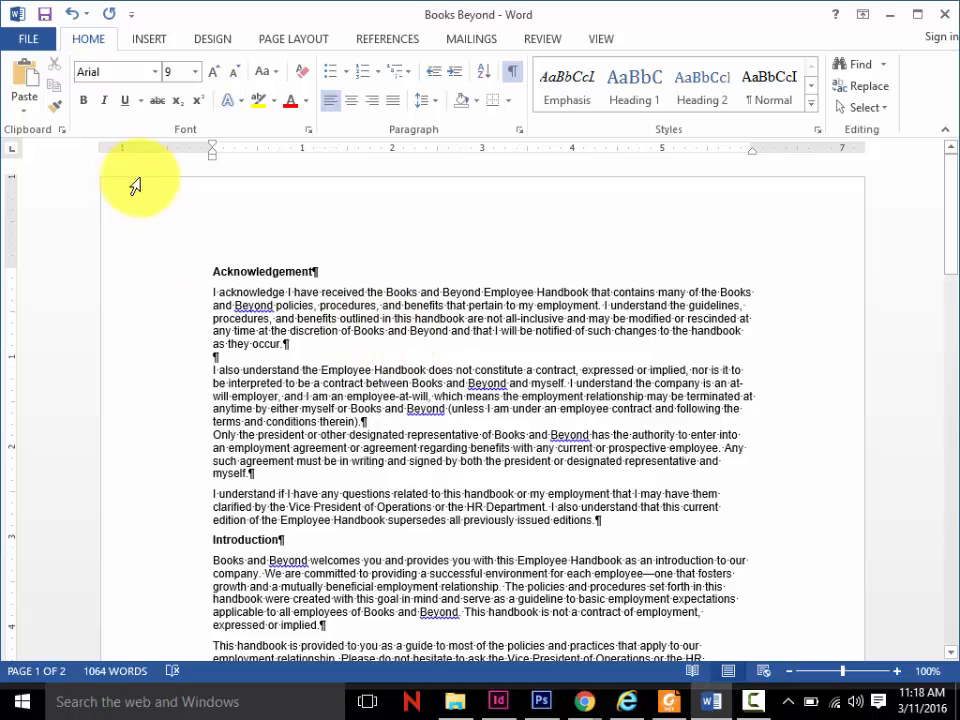
left_click(245, 273)
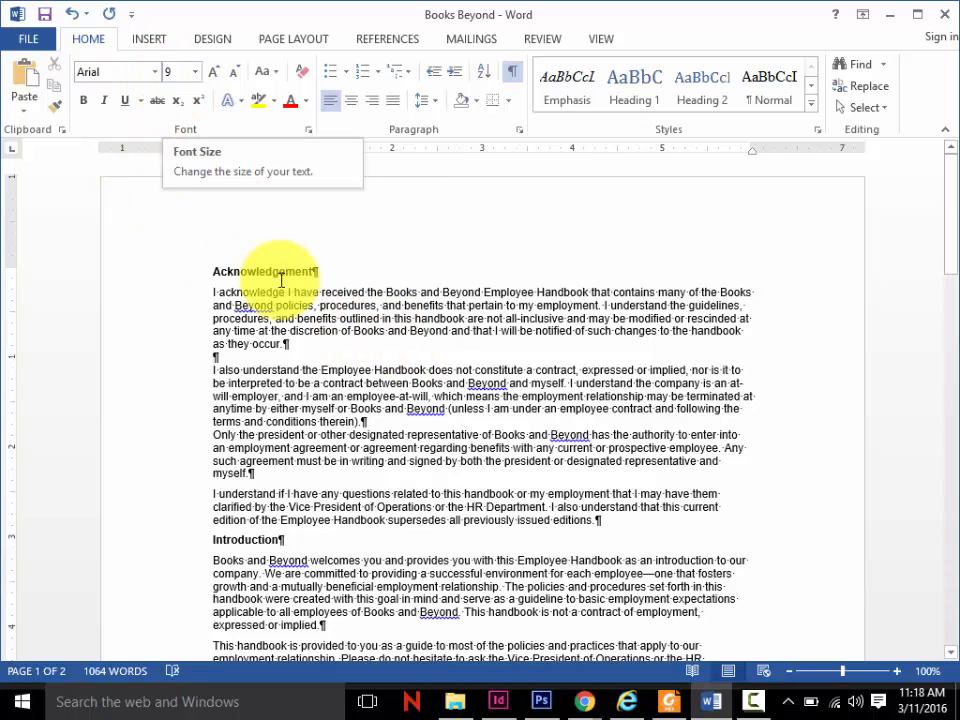
- Set the font size of the line "as they occur." and the empty paragraph below it to 18
left_click(205, 344)
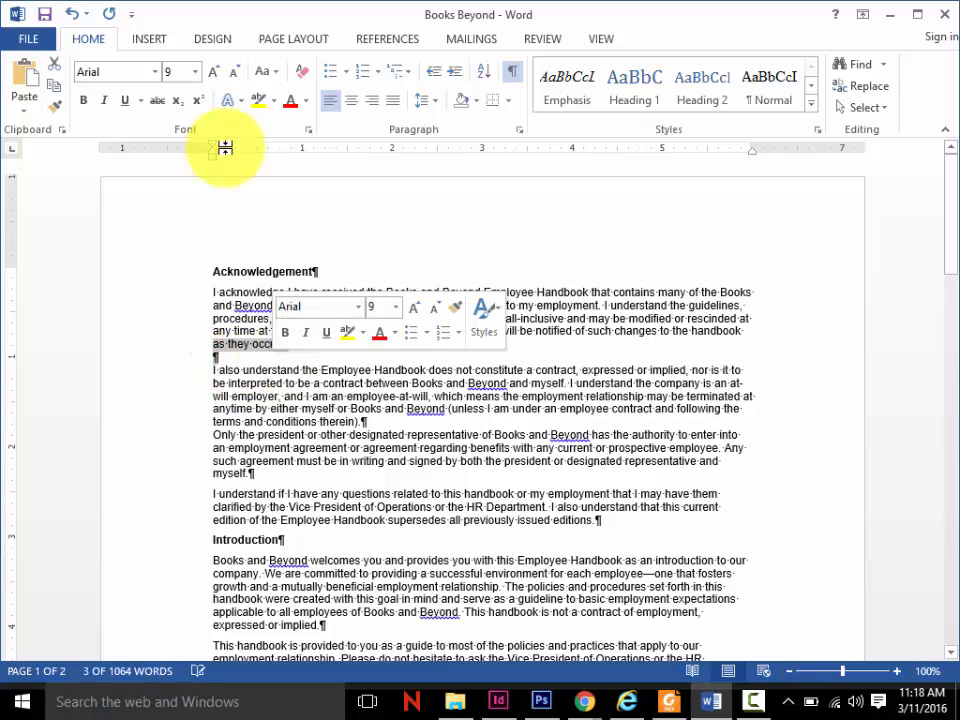
left_click(195, 72)
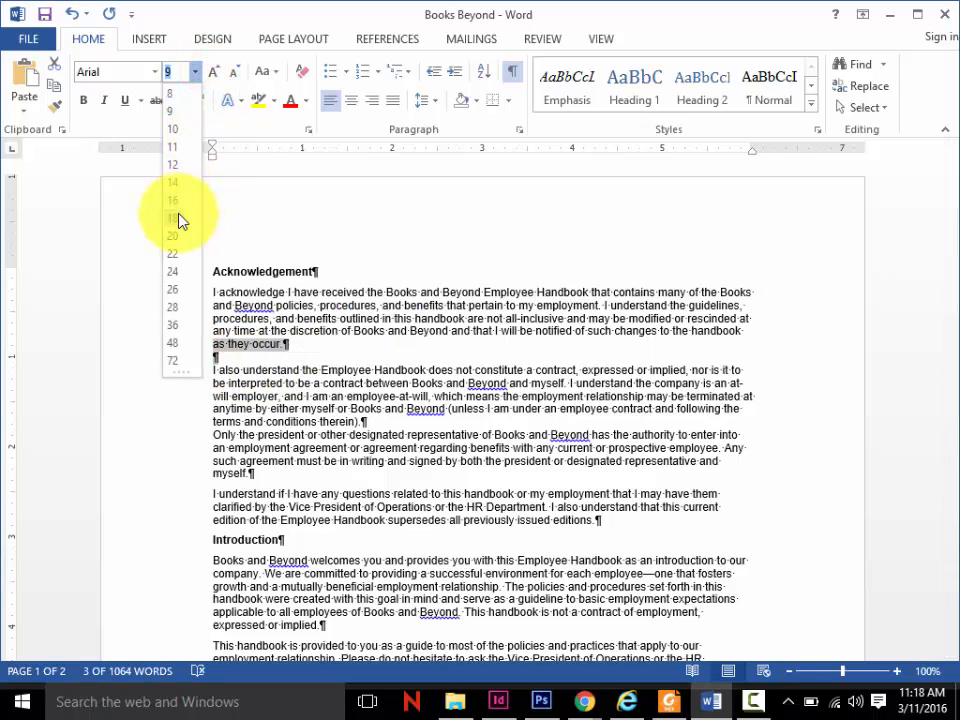
left_click(178, 218)
left_click(348, 460)
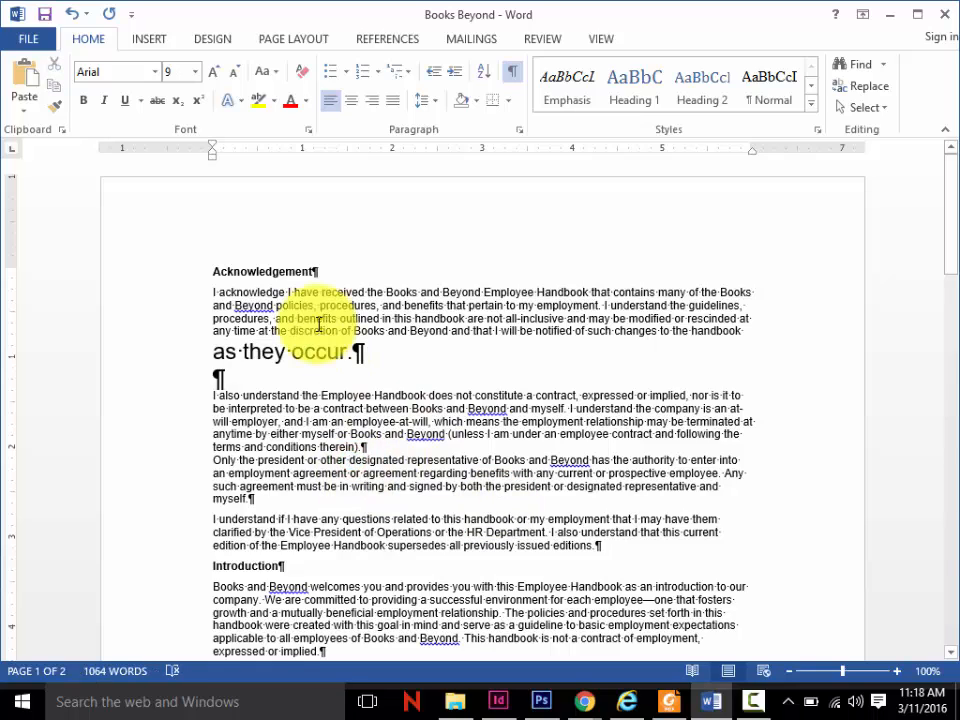
- Set the font size of the line "as they occur." to 9, leaving out the empty paragraph below it
left_click_drag(212, 350, 363, 349)
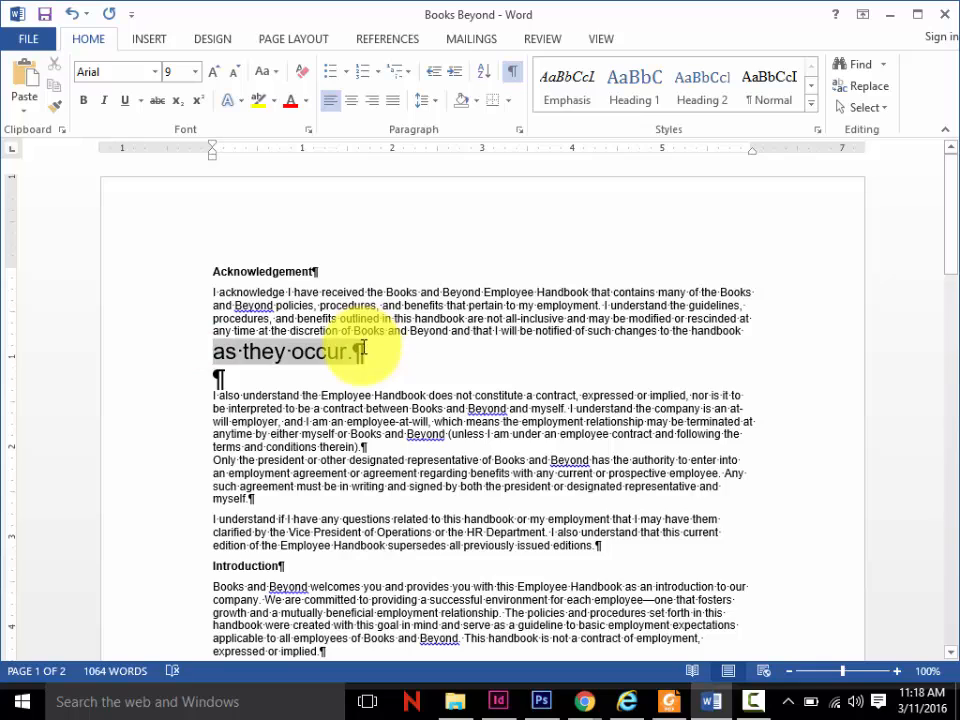
left_click(196, 72)
left_click(183, 111)
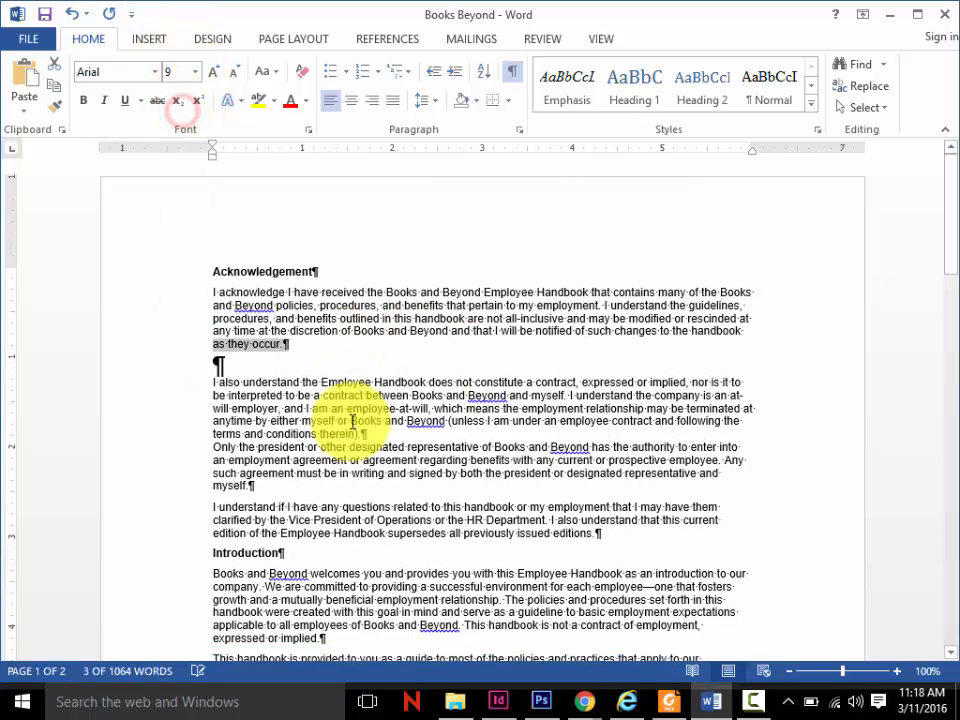
- Hide the formatting marks, set the font size of the empty paragraph below "as they occur." to 9, and show the marks again
left_click(369, 480)
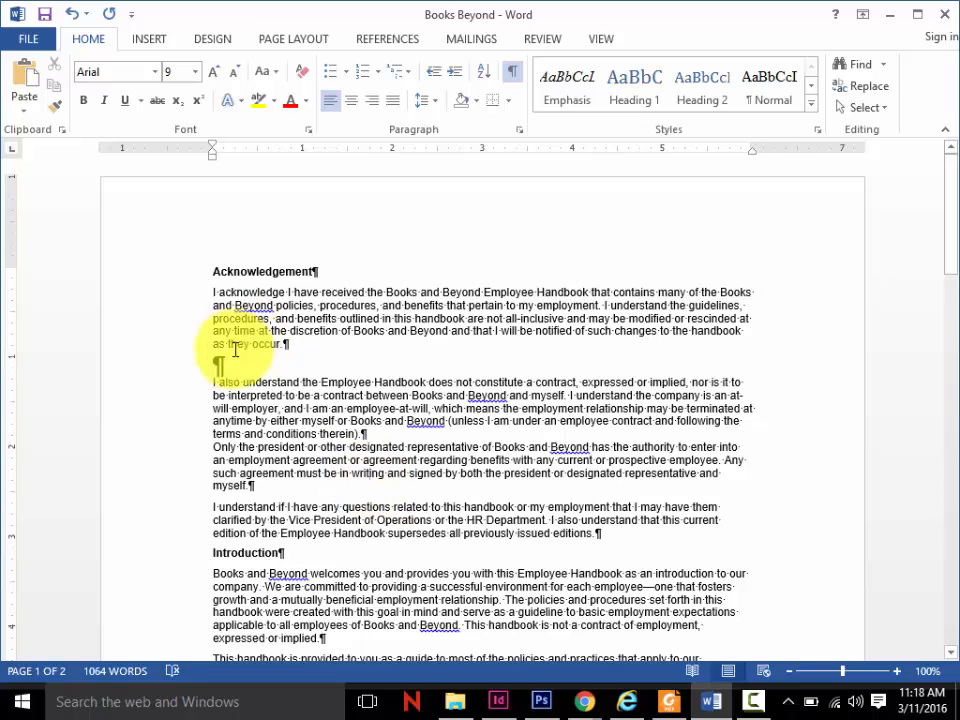
left_click(512, 72)
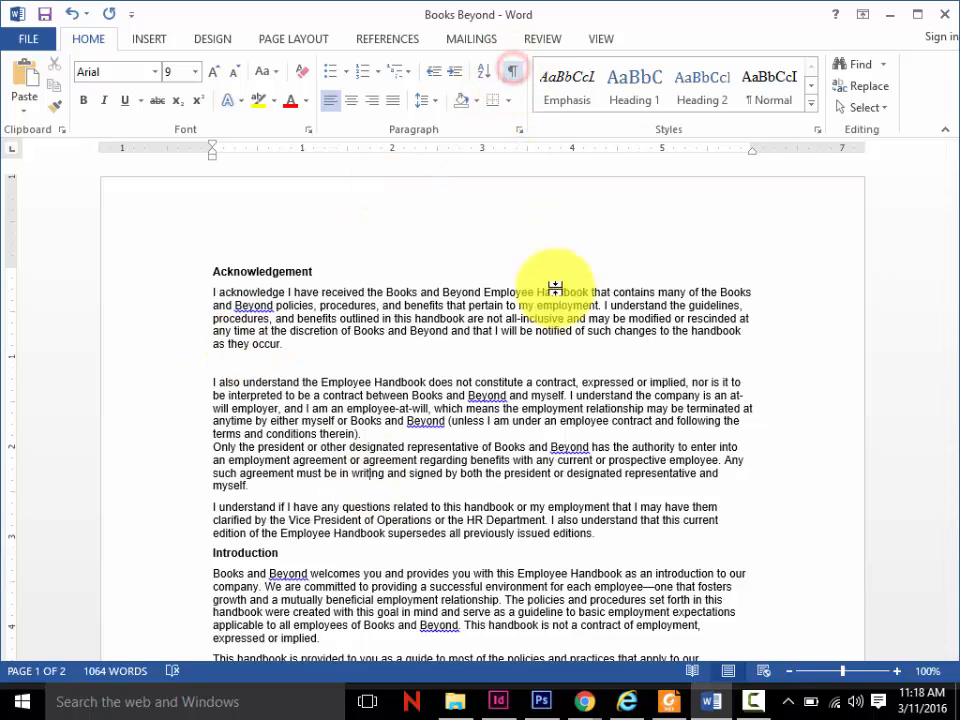
left_click(251, 362)
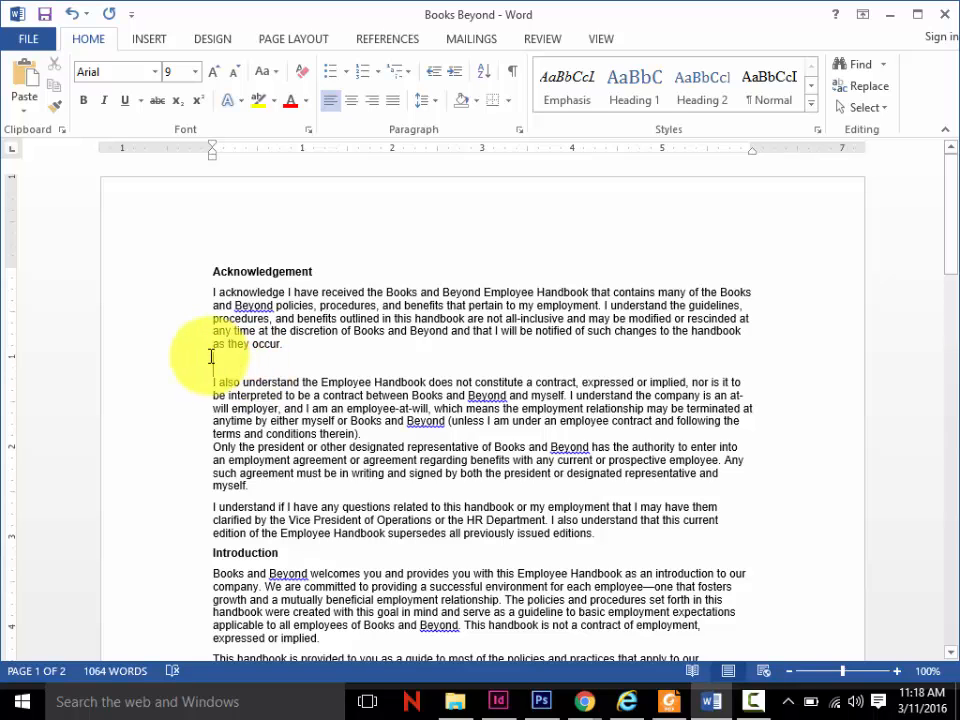
left_click(196, 71)
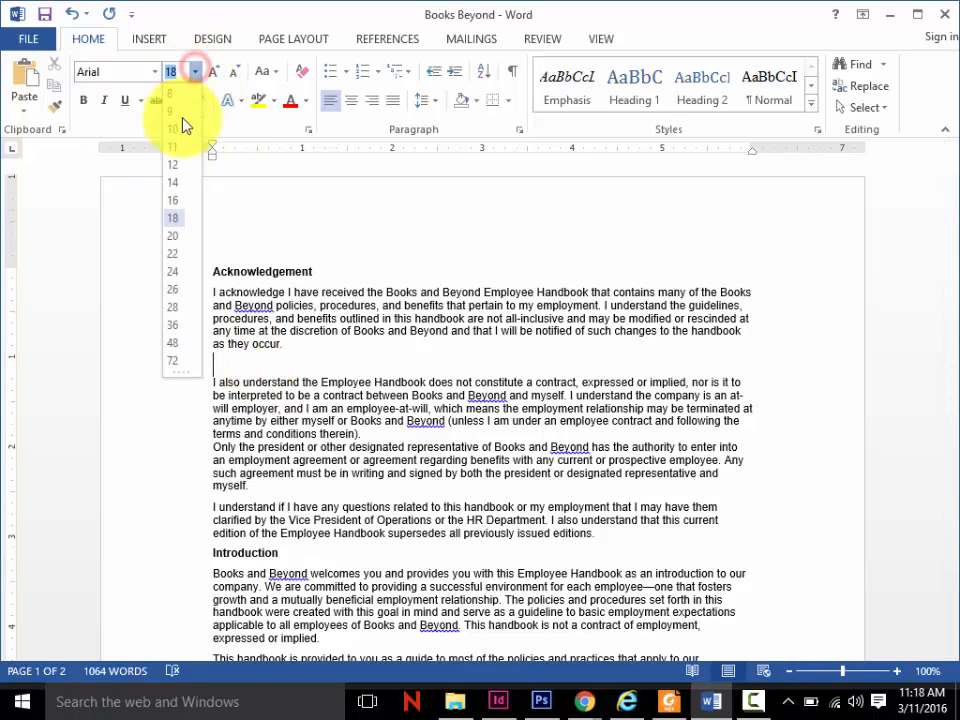
left_click(182, 118)
left_click(259, 388)
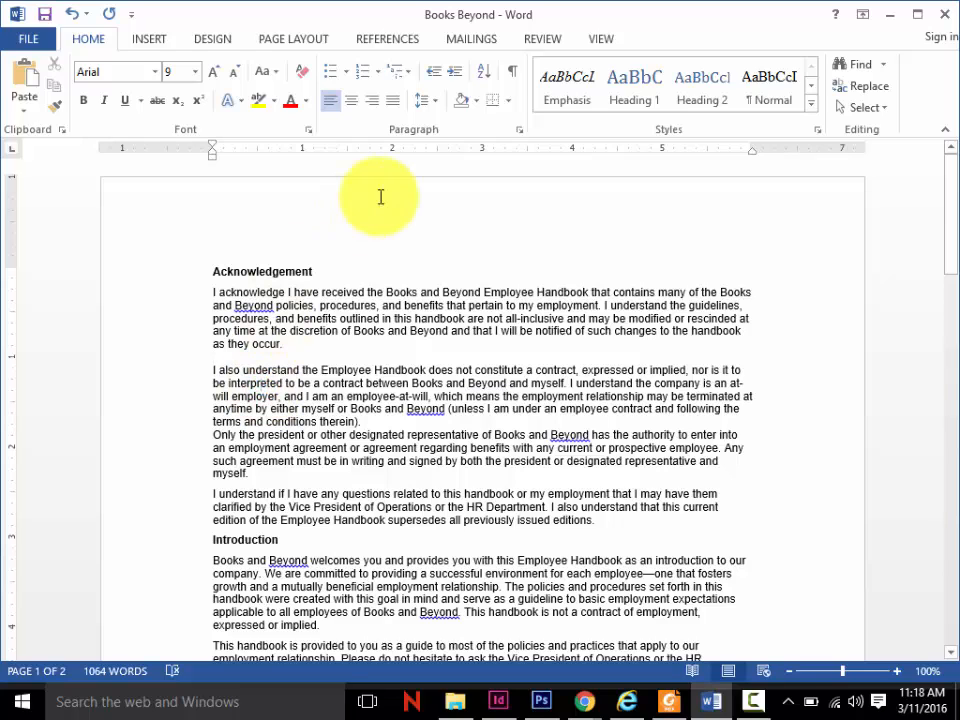
left_click(512, 72)
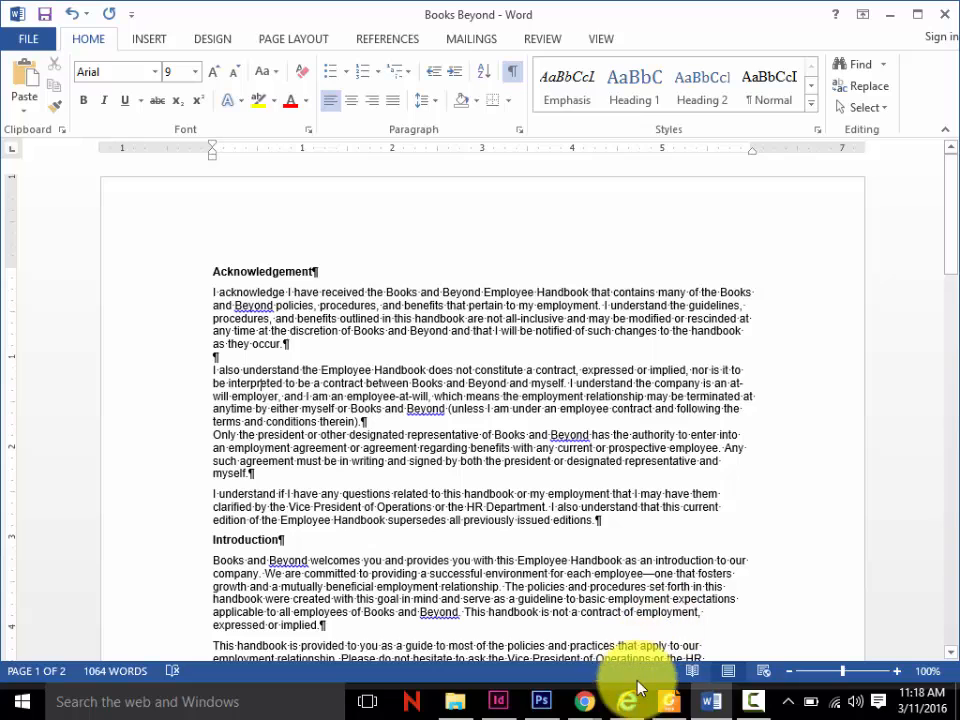
- Switch to Foxit Reader and read through the textbook's indent exercises from page 94 to page 97
left_click(661, 711)
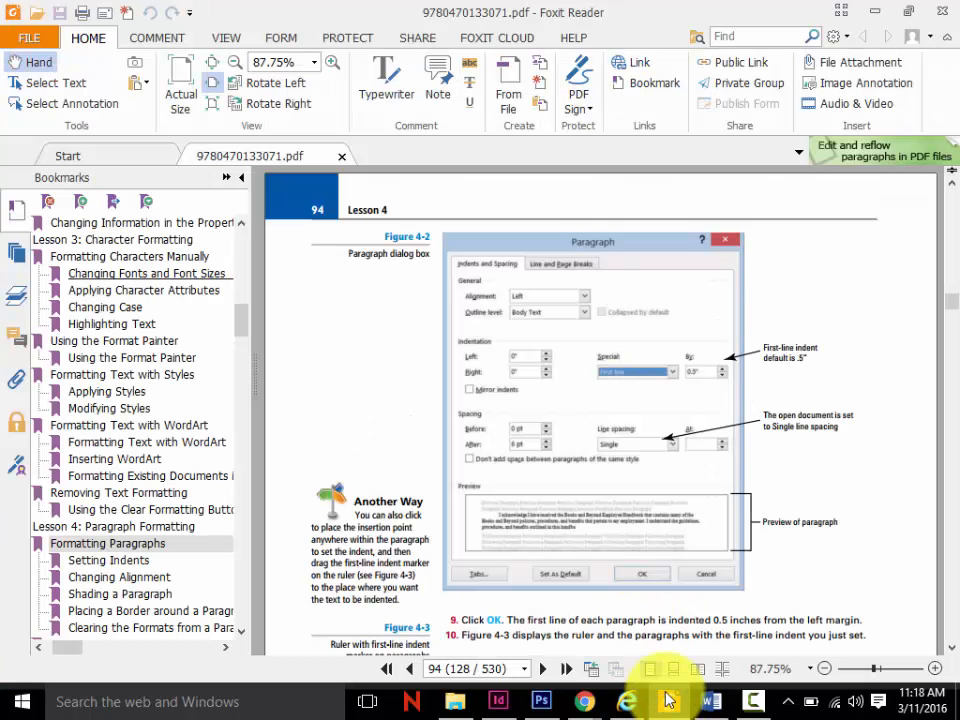
mouse_move(716, 710)
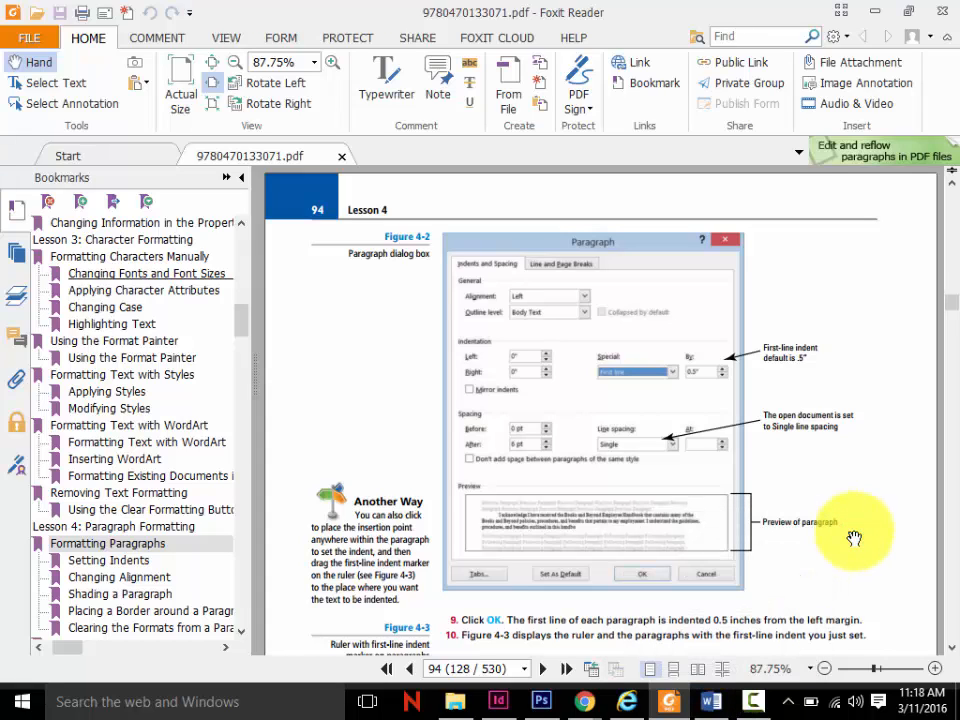
scroll(854, 538, "down", 5)
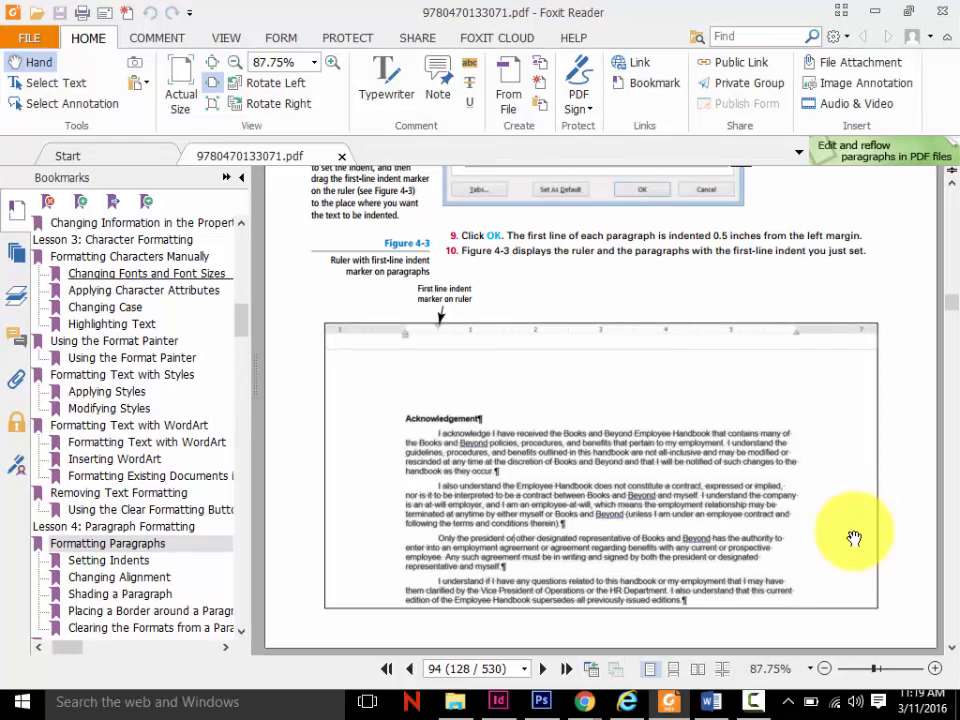
scroll(854, 538, "down", 1)
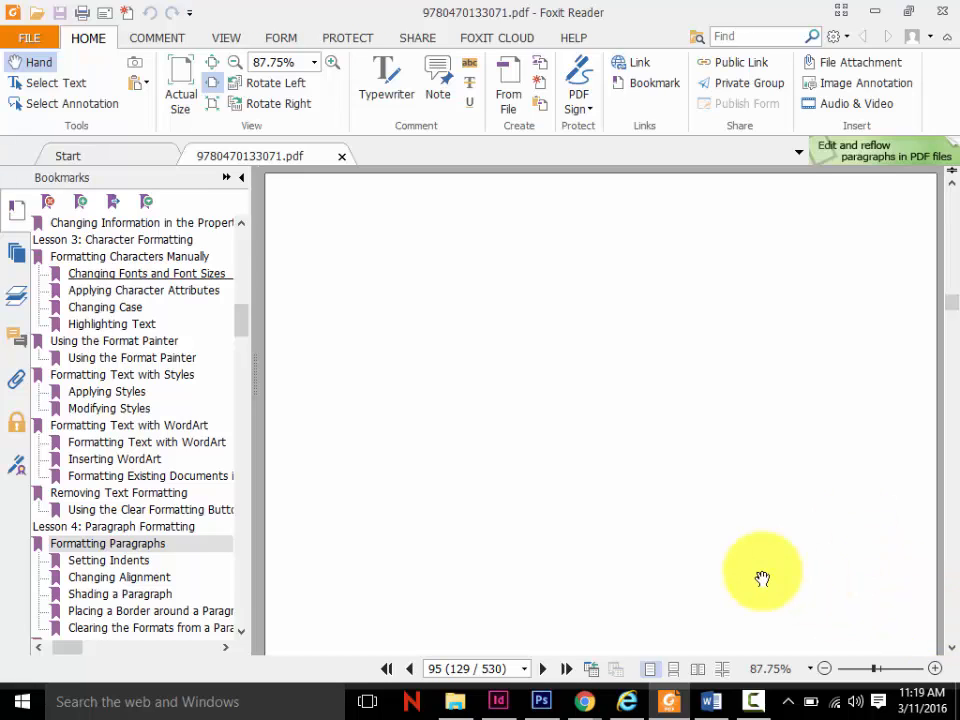
scroll(762, 578, "down", 3)
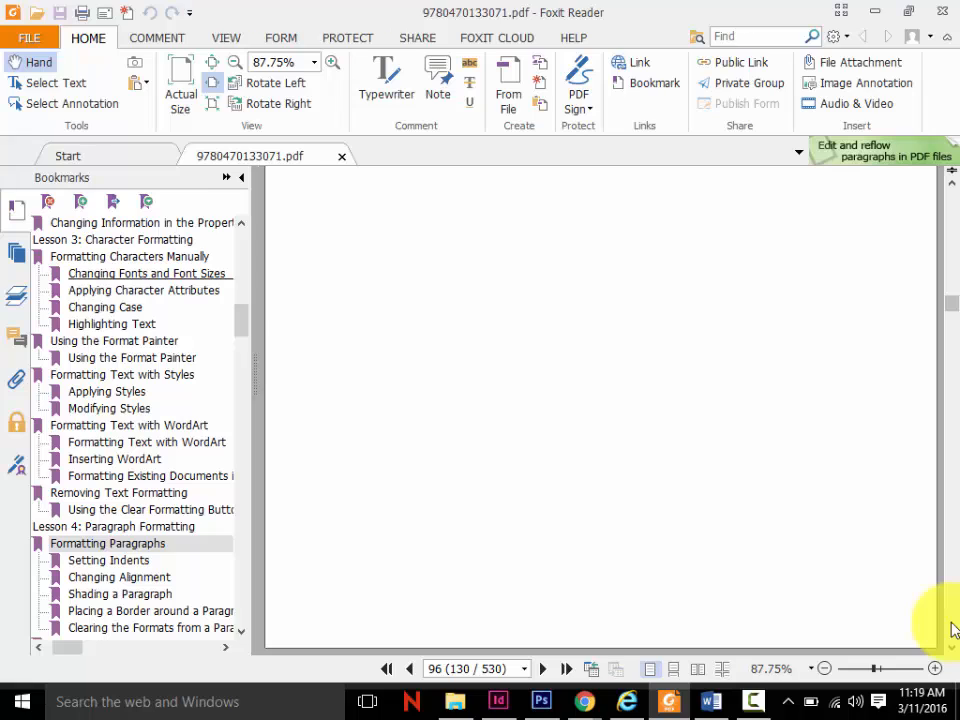
left_click(951, 627)
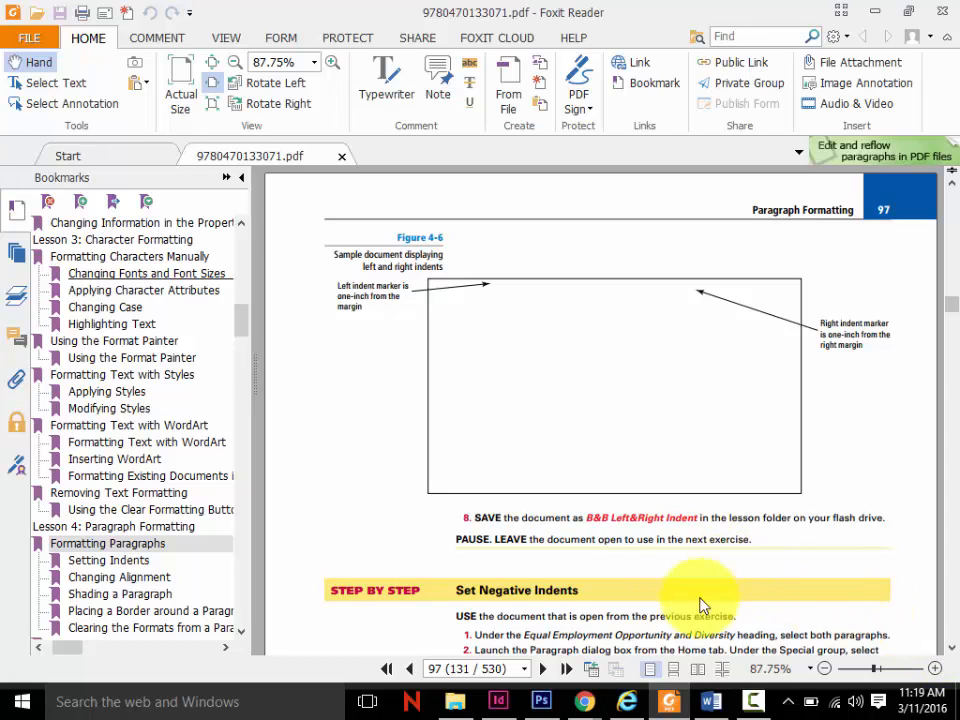
- Switch back to Word, try a negative first-line indent of about 0.5" on the first Acknowledgement paragraph, and undo it
left_click(711, 701)
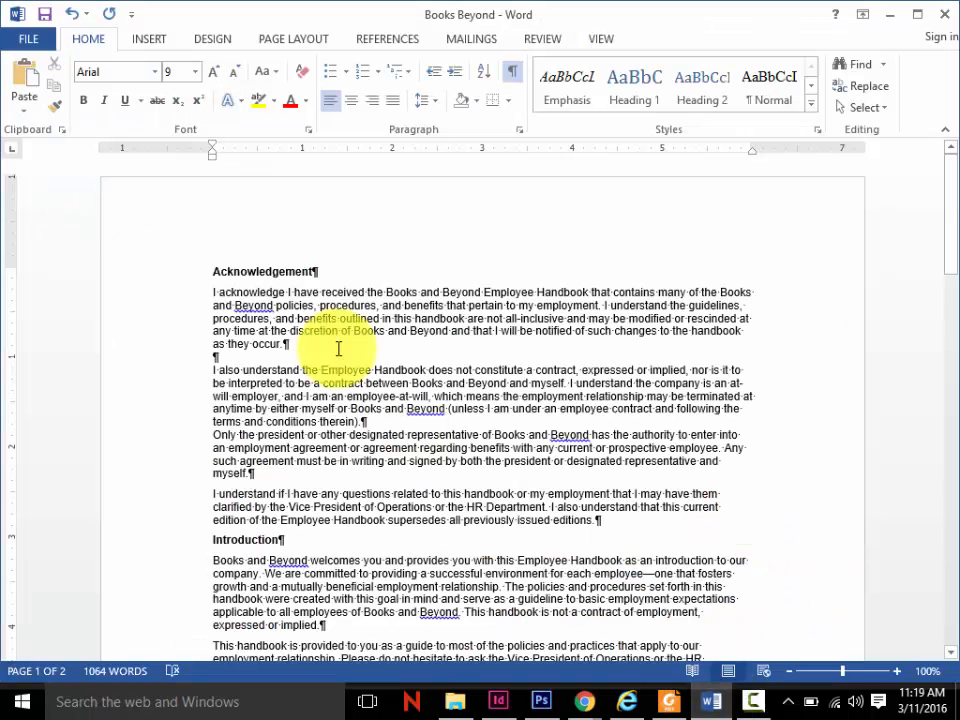
left_click_drag(288, 342, 204, 298)
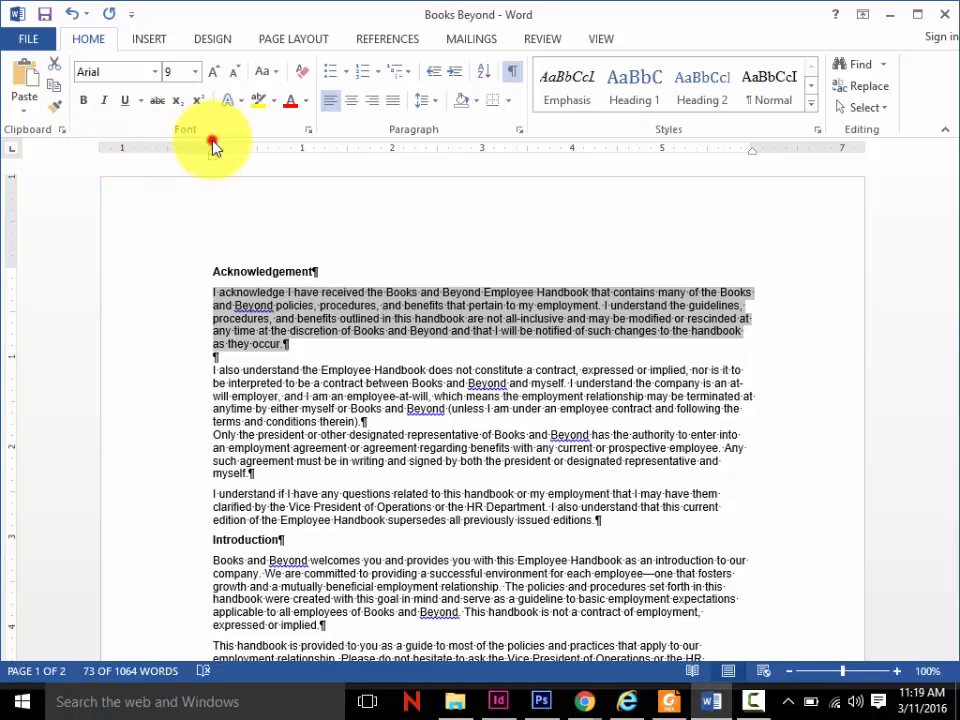
left_click_drag(213, 148, 170, 150)
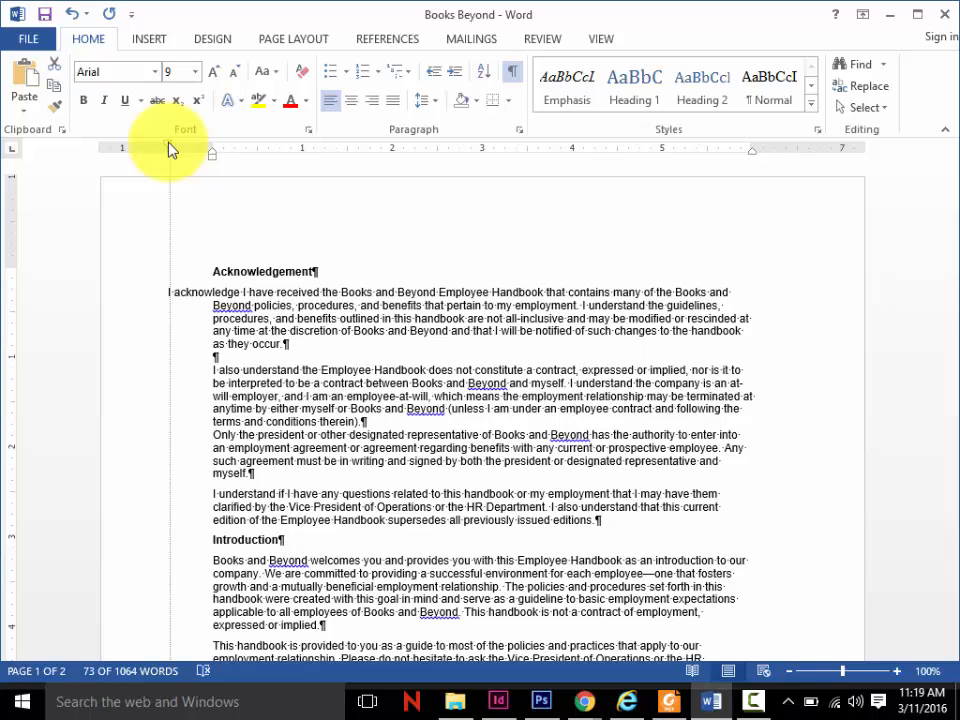
left_click_drag(170, 150, 213, 150)
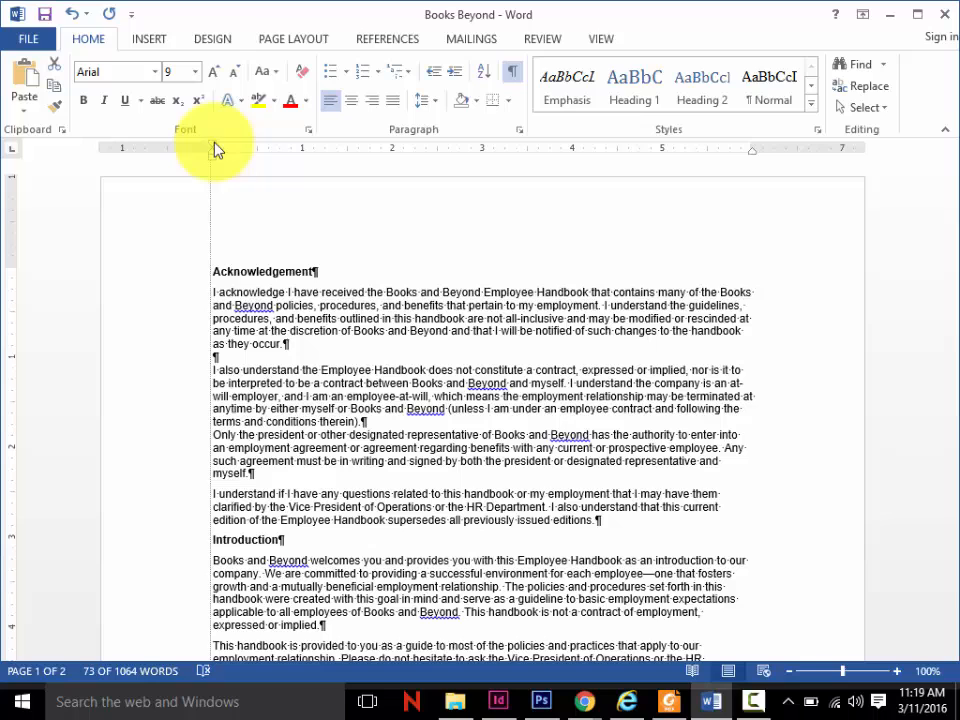
left_click(674, 701)
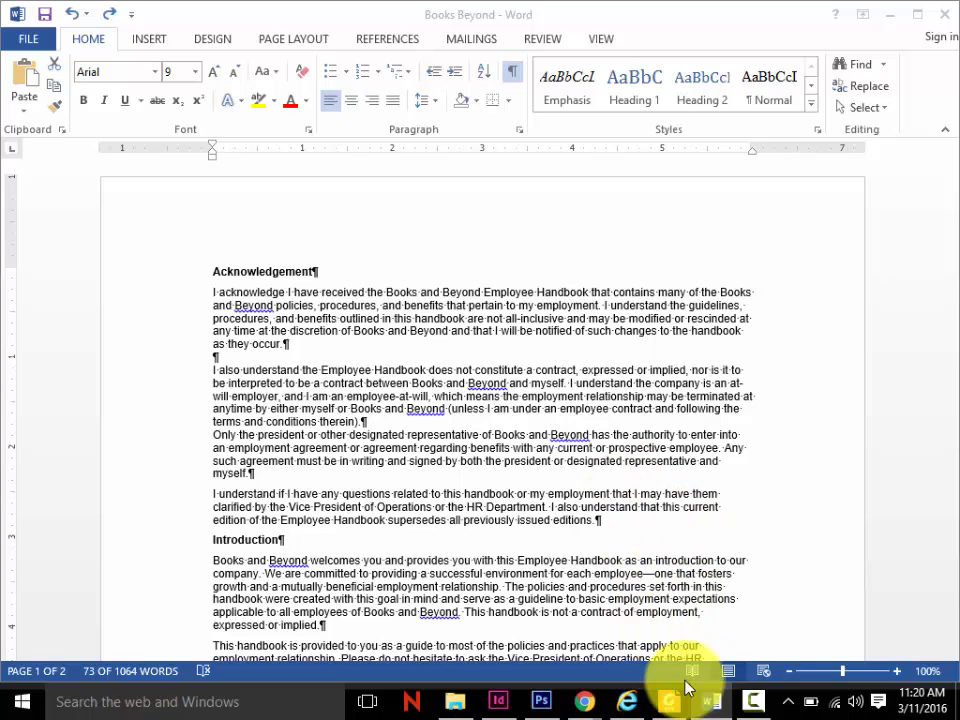
mouse_move(673, 712)
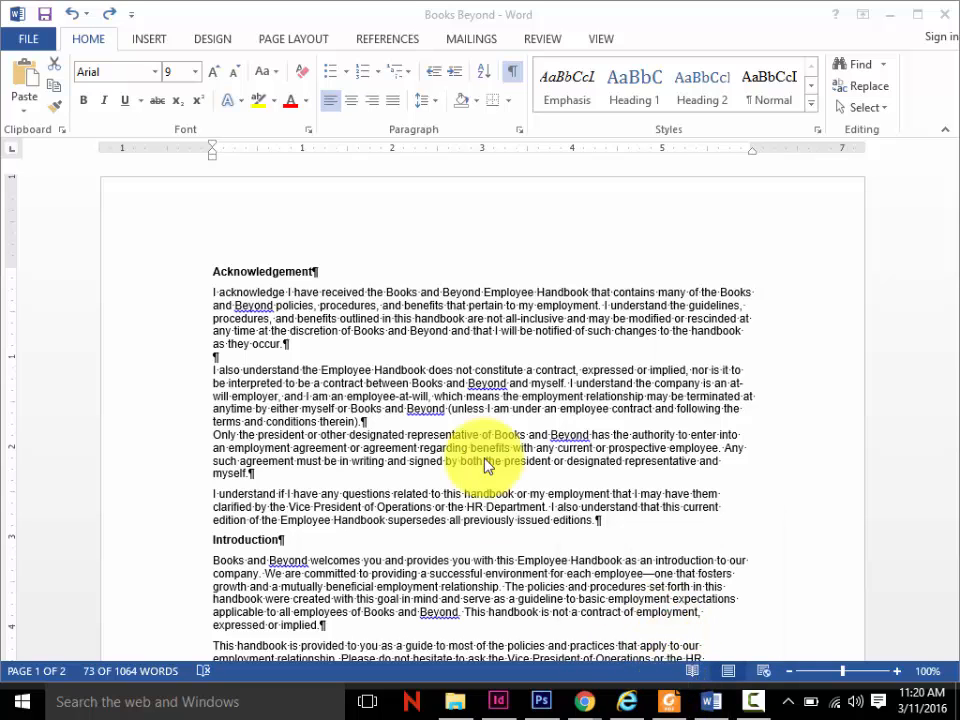
- Examine the indent, spacing, and line and page break settings of the first Acknowledgement paragraph without changing them
triple_click(300, 343)
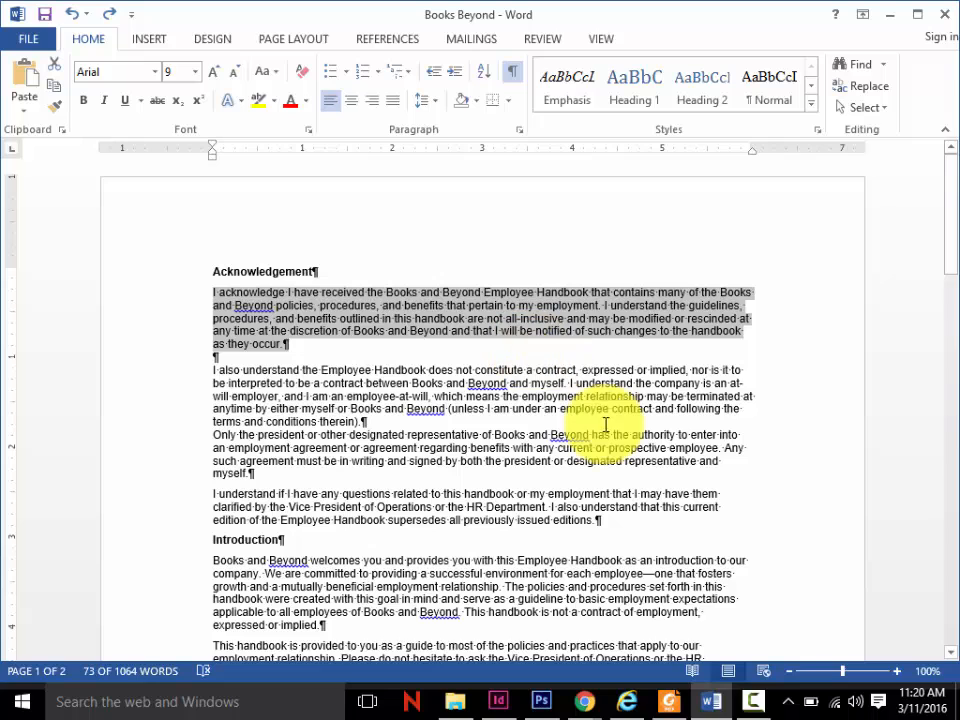
left_click(518, 132)
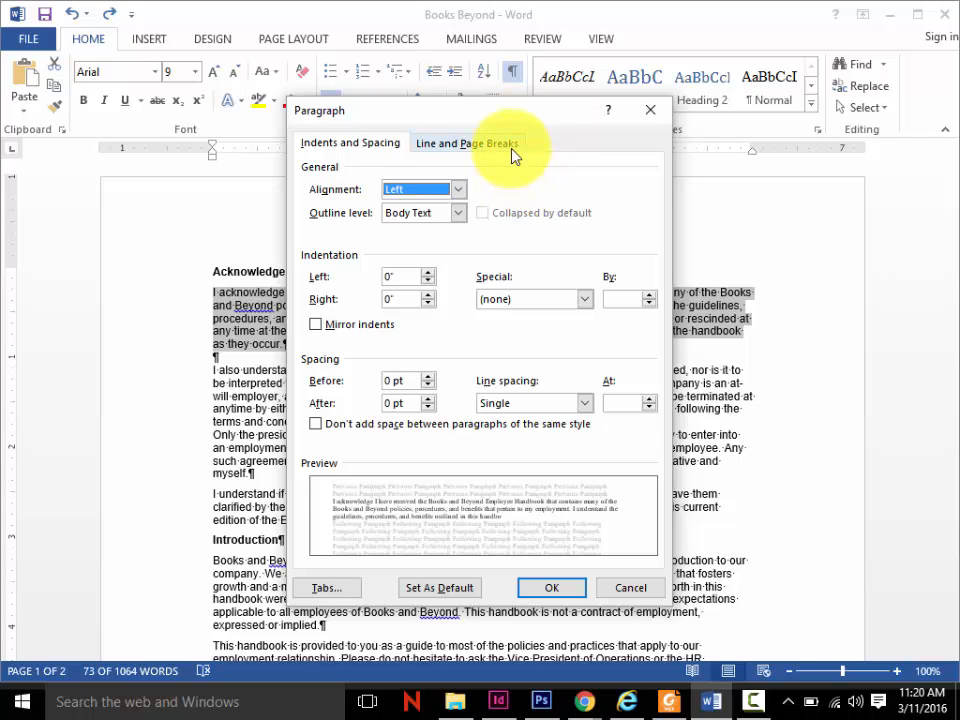
left_click(512, 148)
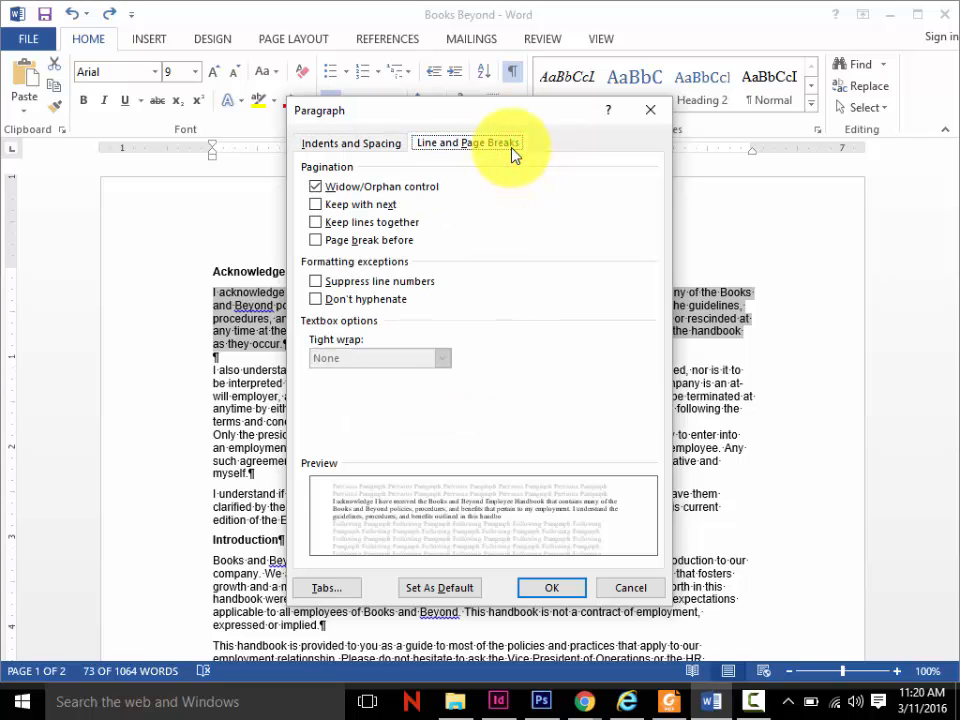
left_click(631, 588)
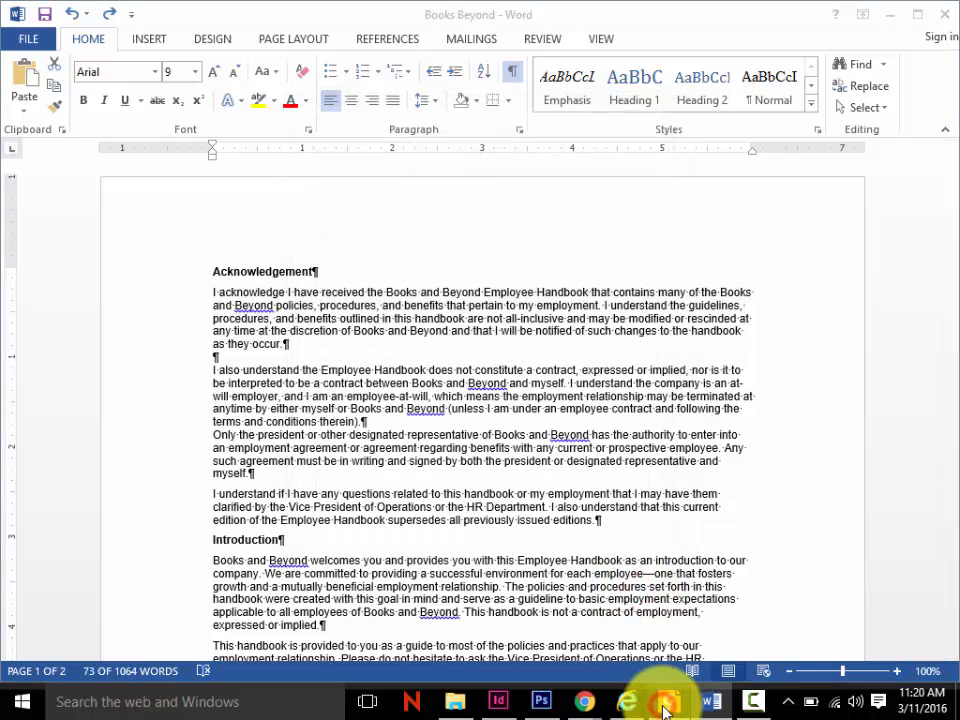
left_click(760, 708)
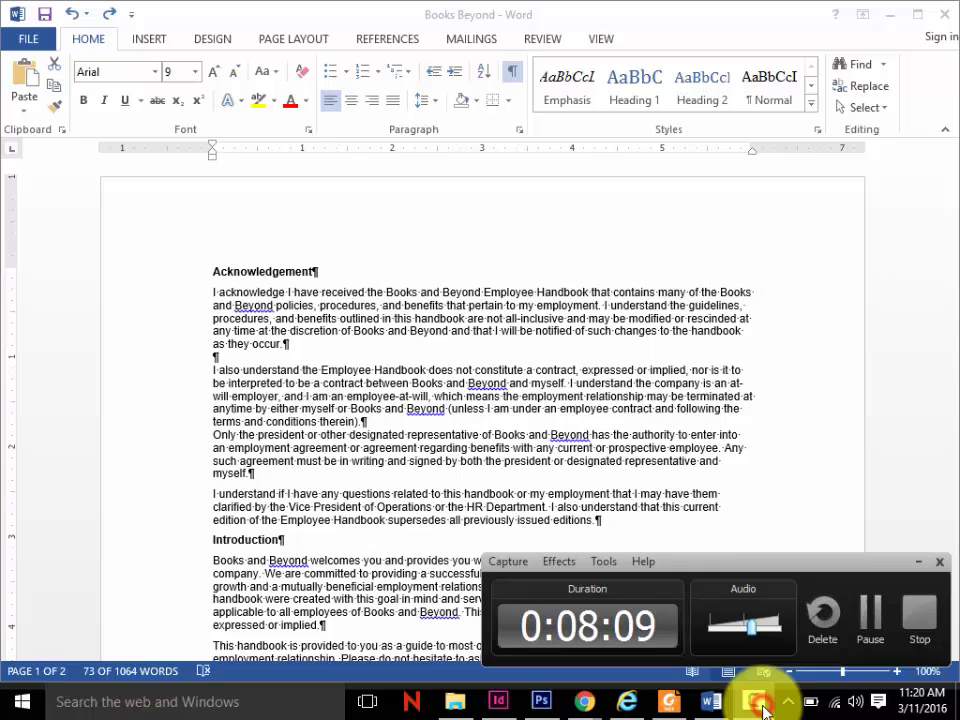
left_click(866, 628)
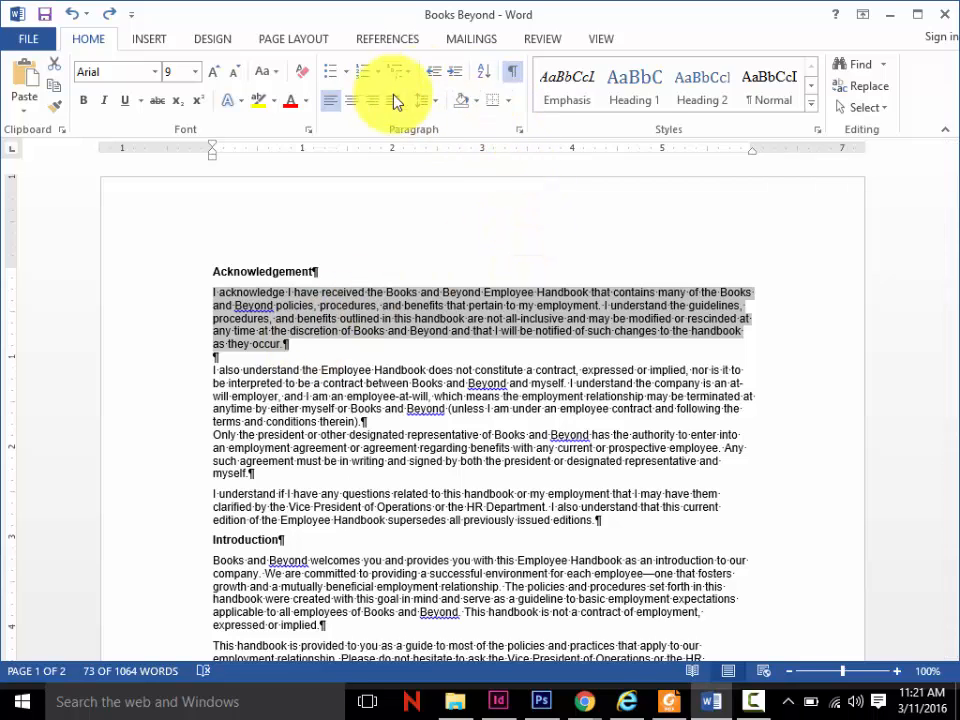
- Shade the first Acknowledgement paragraph with the lightest grey theme colour and add outside borders around it
left_click(476, 103)
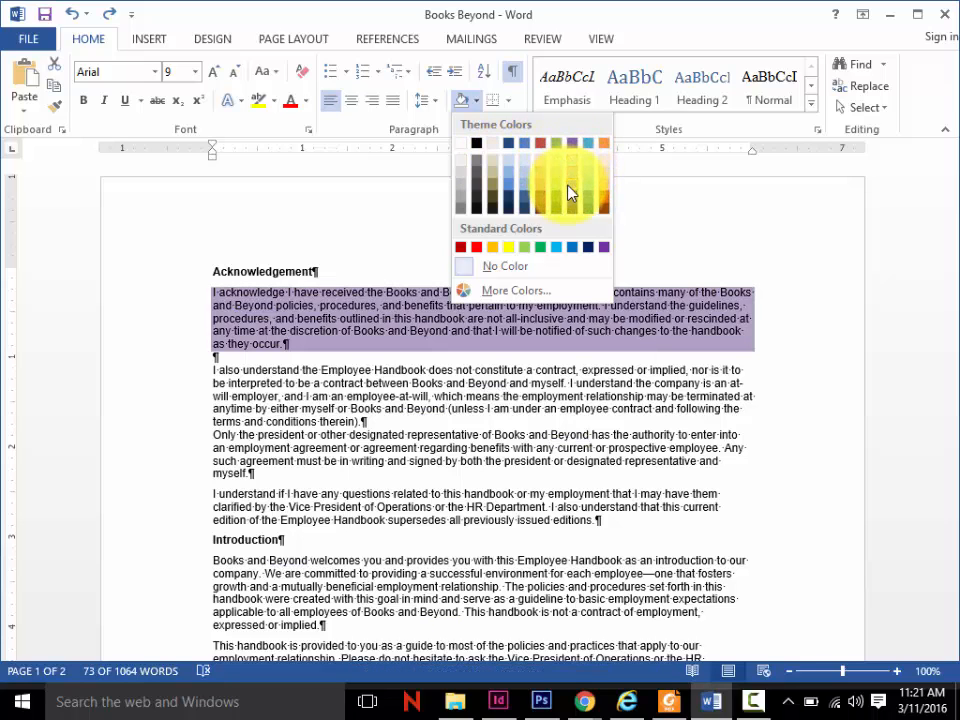
left_click(459, 161)
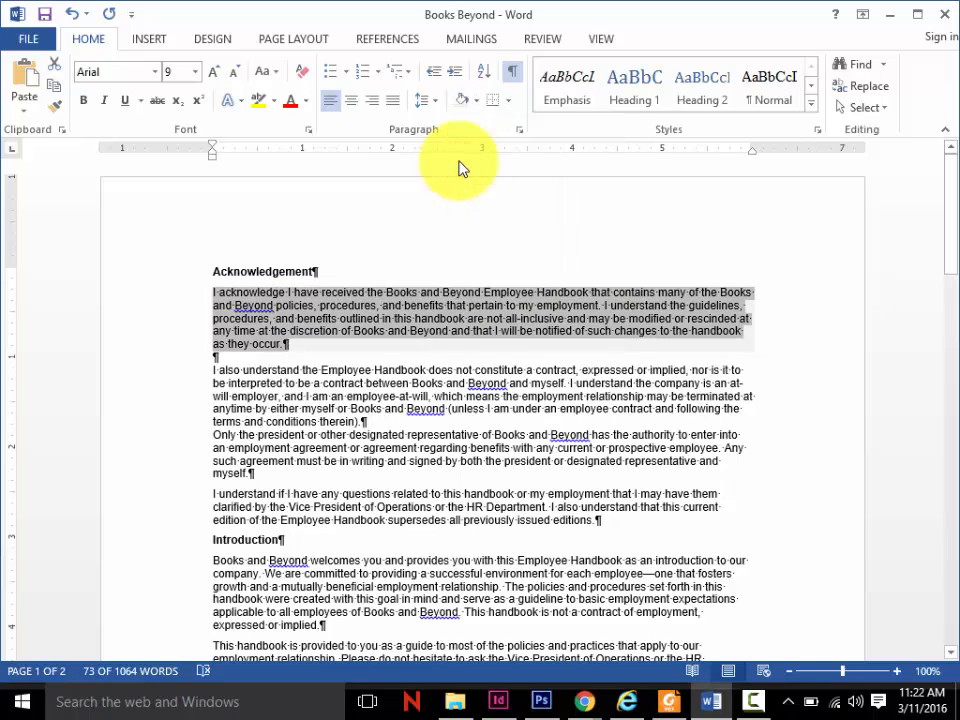
left_click(508, 101)
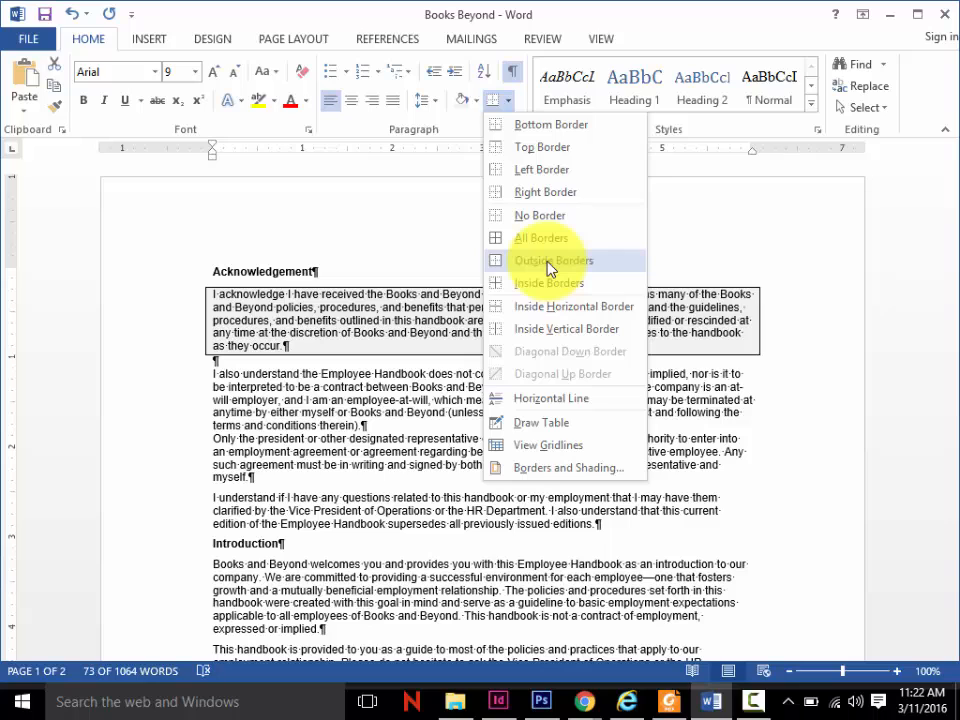
left_click(548, 262)
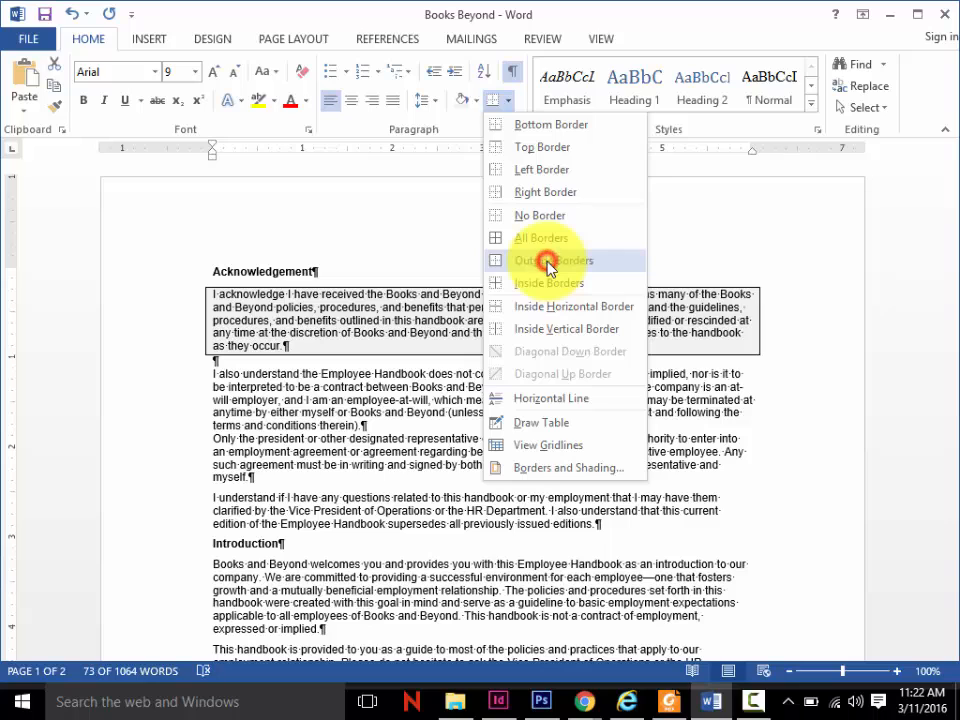
left_click(341, 455)
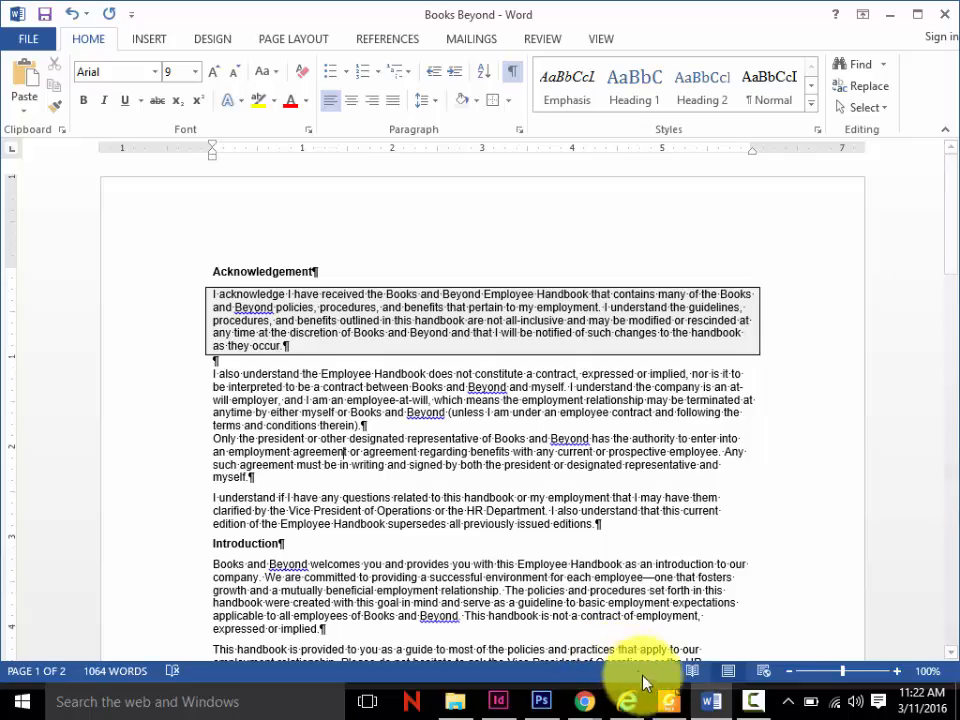
right_click(754, 699)
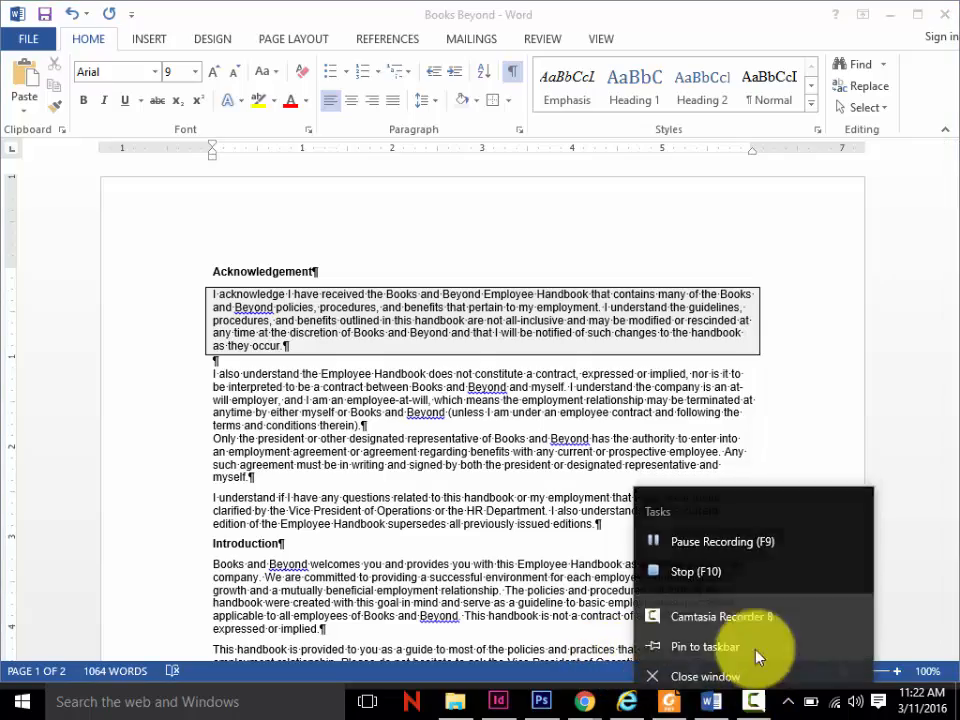
left_click(753, 699)
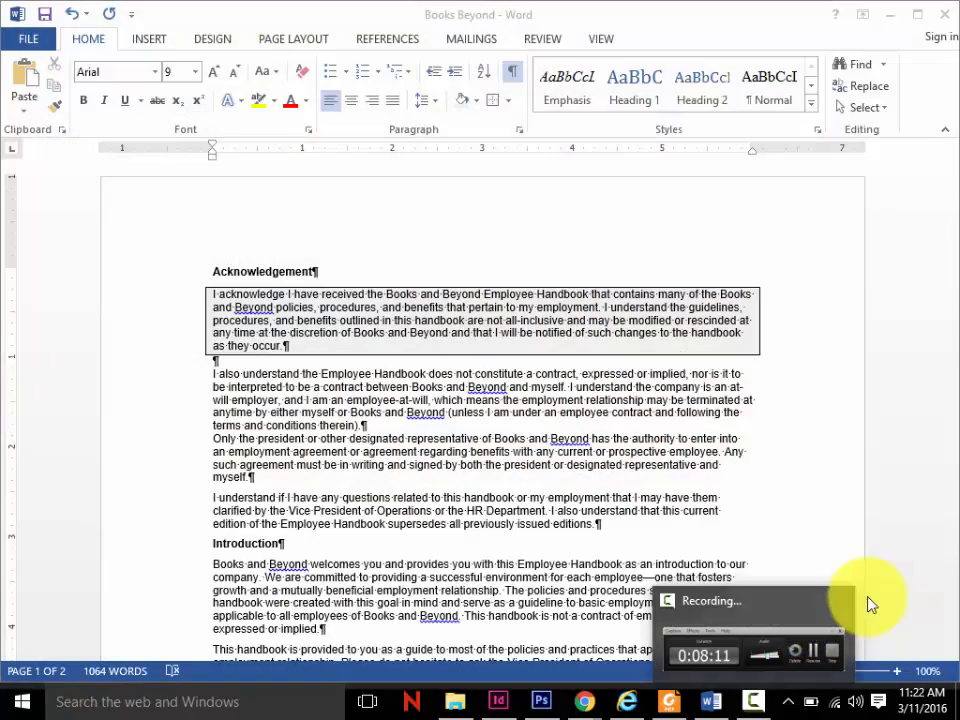
left_click(812, 650)
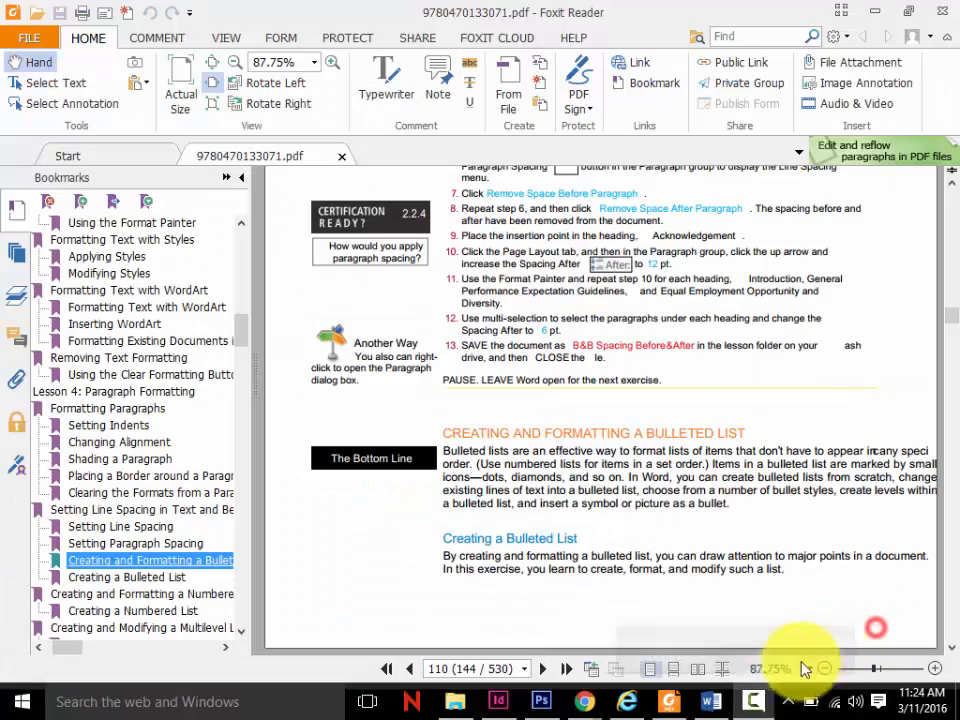
- Switch to Word and clear all formatting from the page 2 bulleted list and the paragraph beginning "In specific situations" below it
left_click(711, 699)
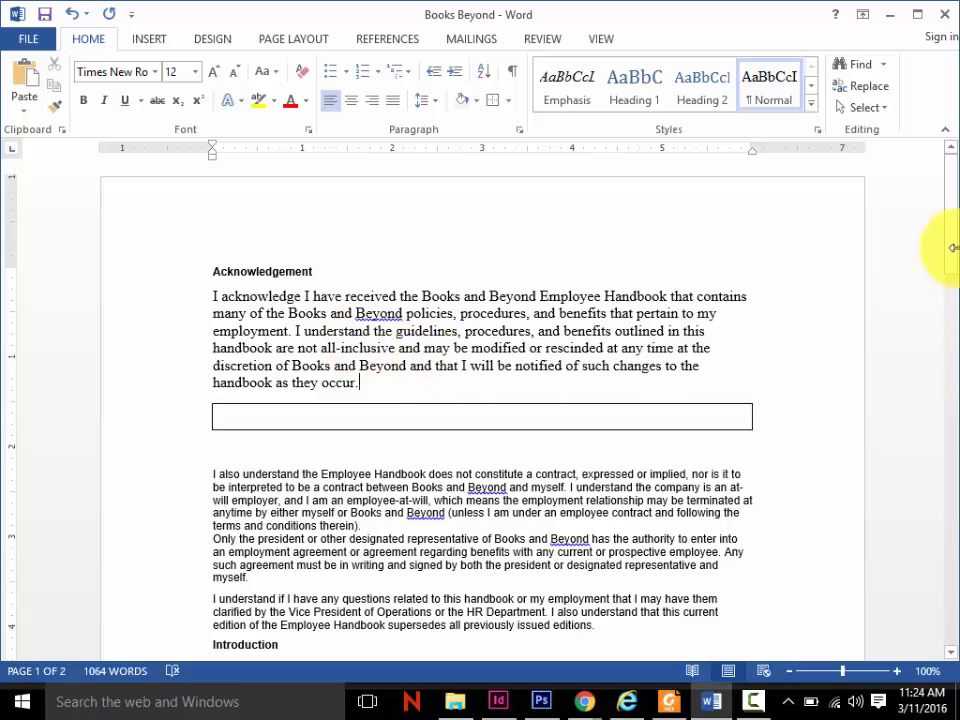
left_click_drag(947, 249, 943, 508)
left_click_drag(618, 549, 194, 303)
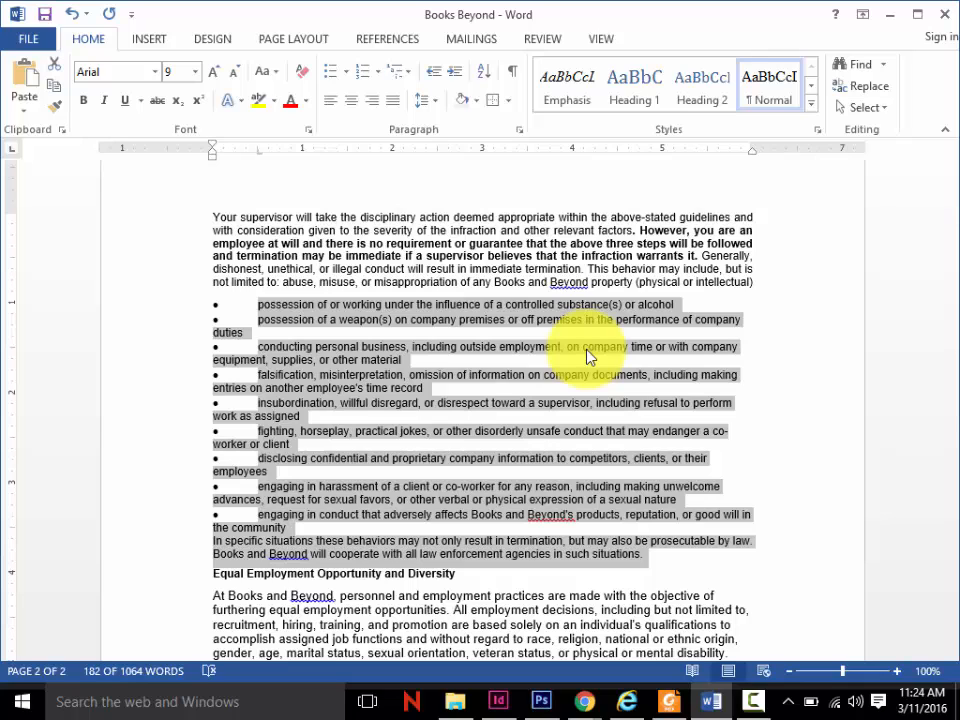
left_click(303, 78)
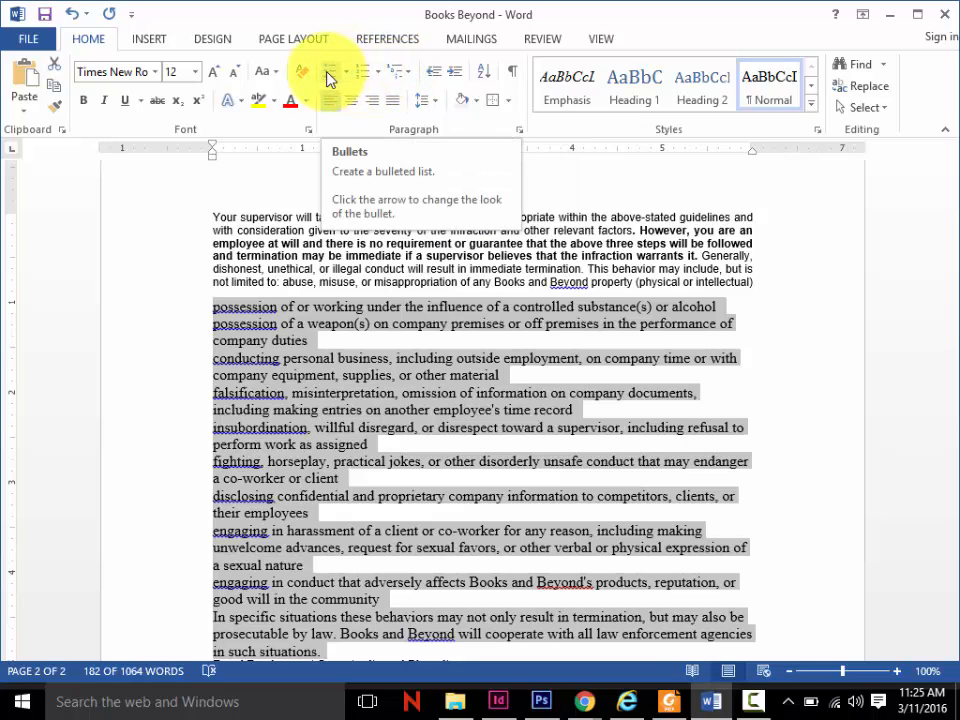
- Format the selected page 2 paragraphs as a list with round bullets and try reducing its hanging indent to about 0.25"
left_click(346, 74)
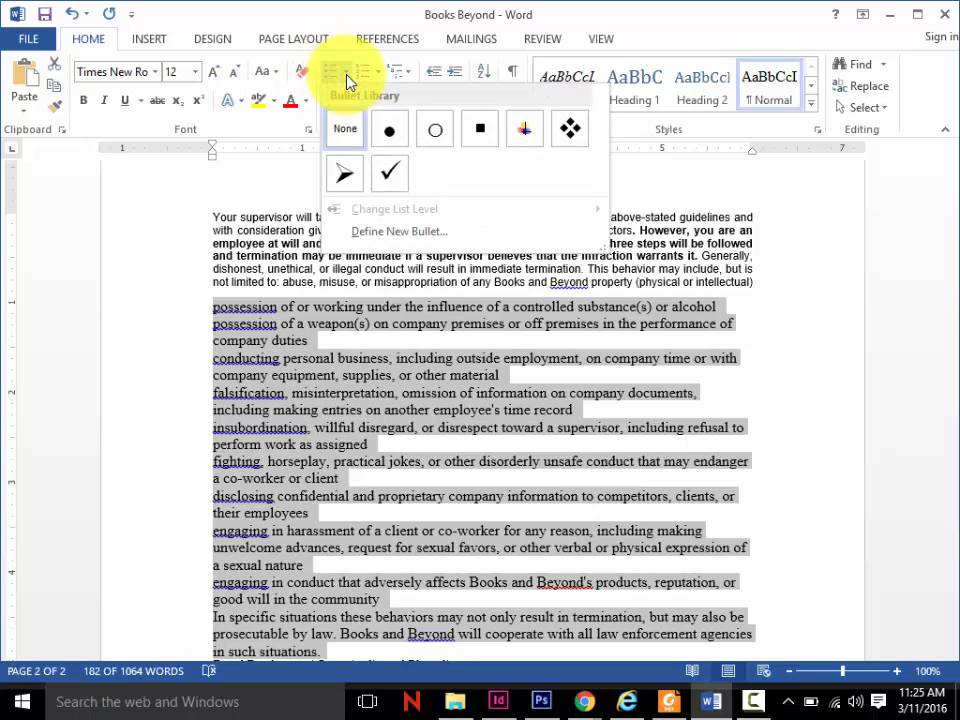
left_click(346, 78)
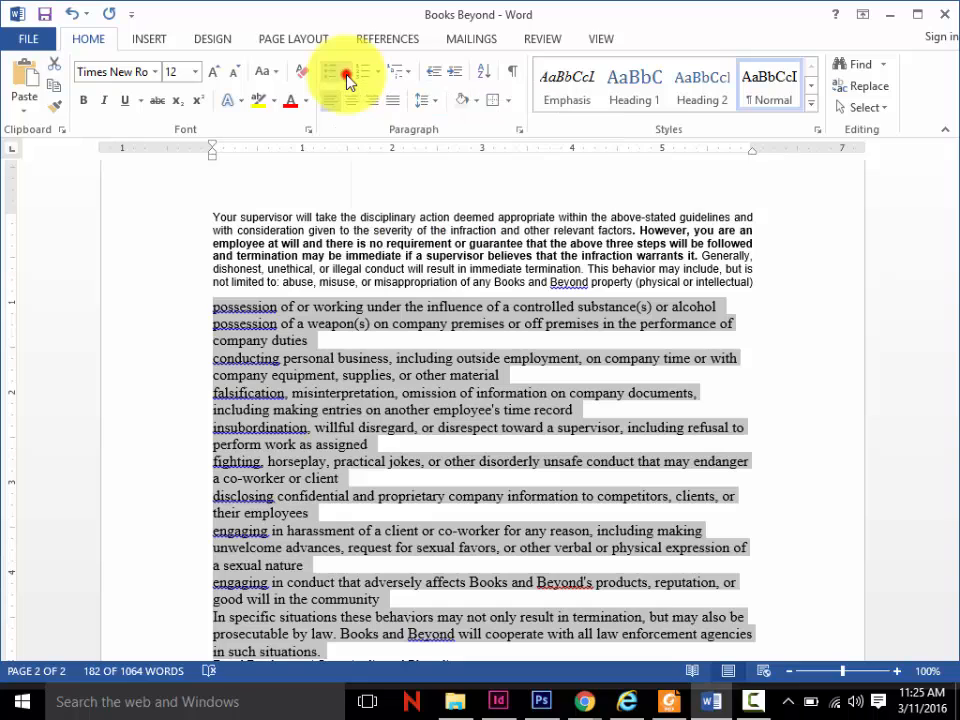
left_click(331, 78)
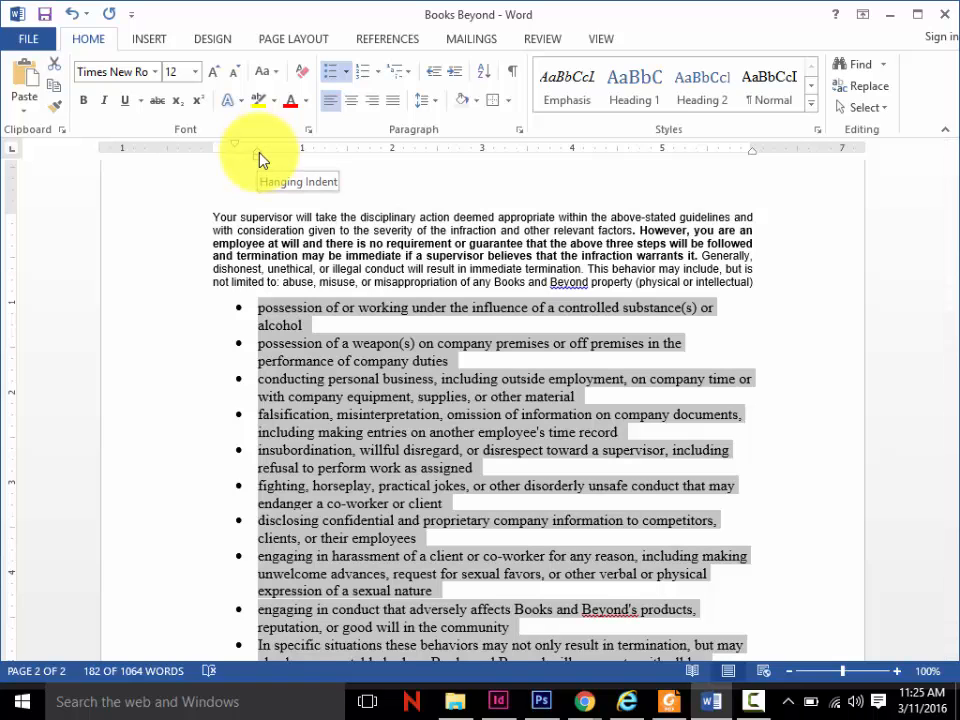
mouse_move(258, 156)
left_mouse_down()
mouse_move(237, 157)
mouse_move(257, 154)
mouse_move(236, 146)
mouse_move(244, 150)
mouse_move(212, 155)
mouse_move(251, 154)
mouse_move(237, 158)
left_mouse_up()
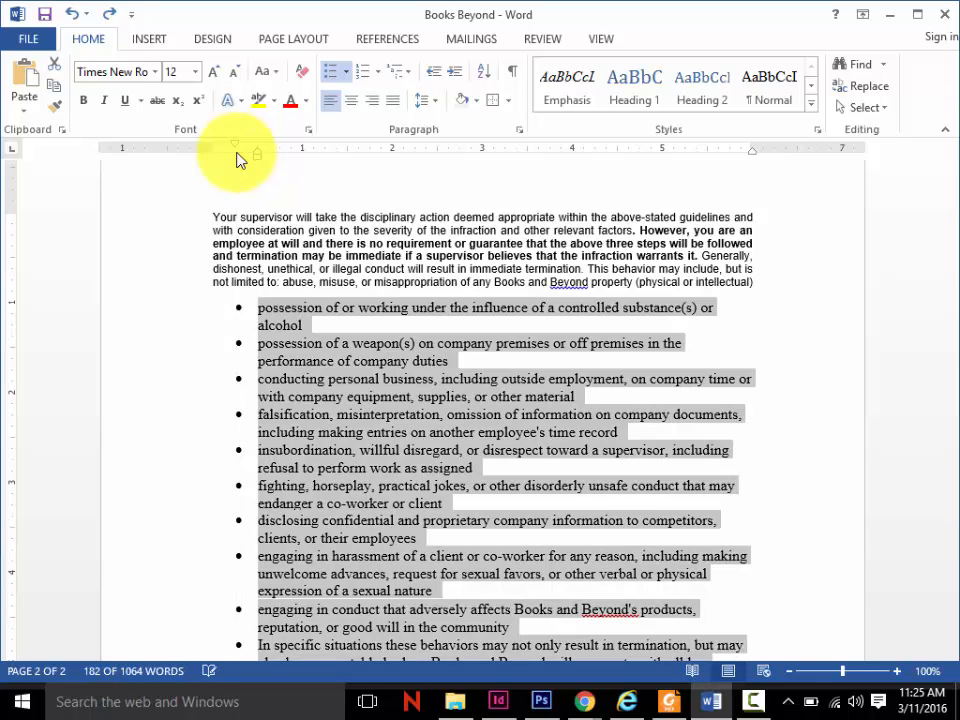
- Define a new bullet for the page 2 list using the heavy asterisk symbol, Wingdings 2 character 228
left_click(347, 76)
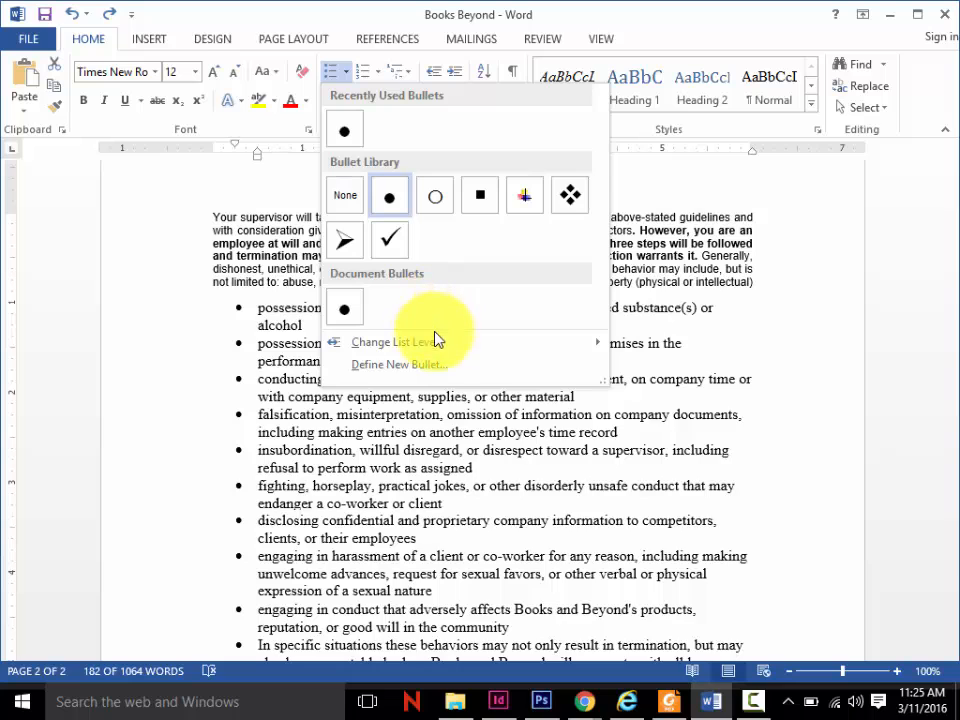
left_click(435, 363)
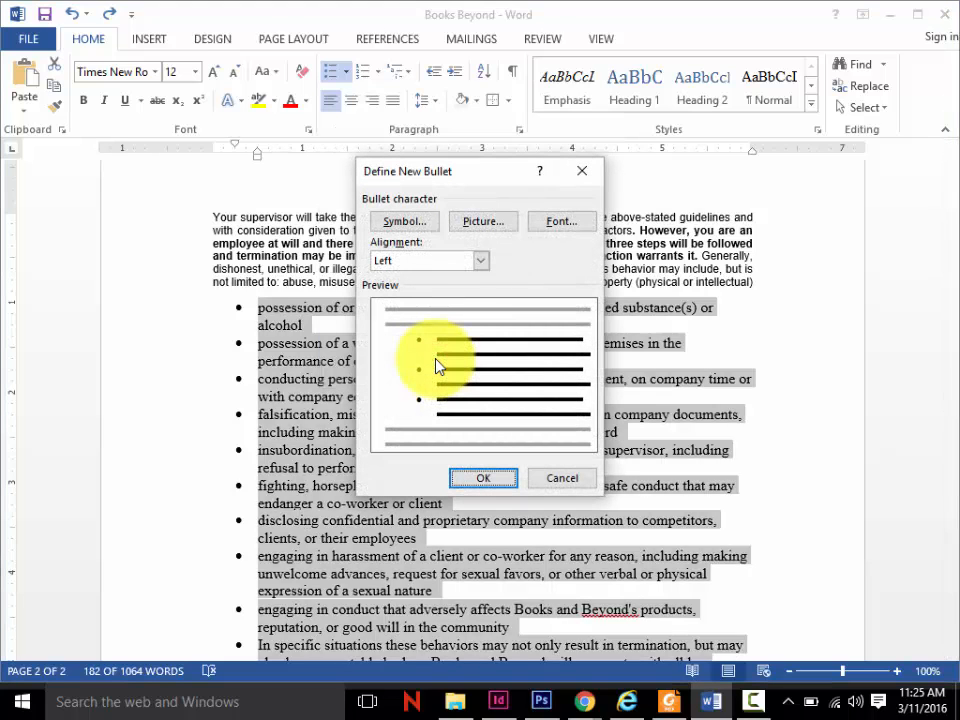
left_click(495, 224)
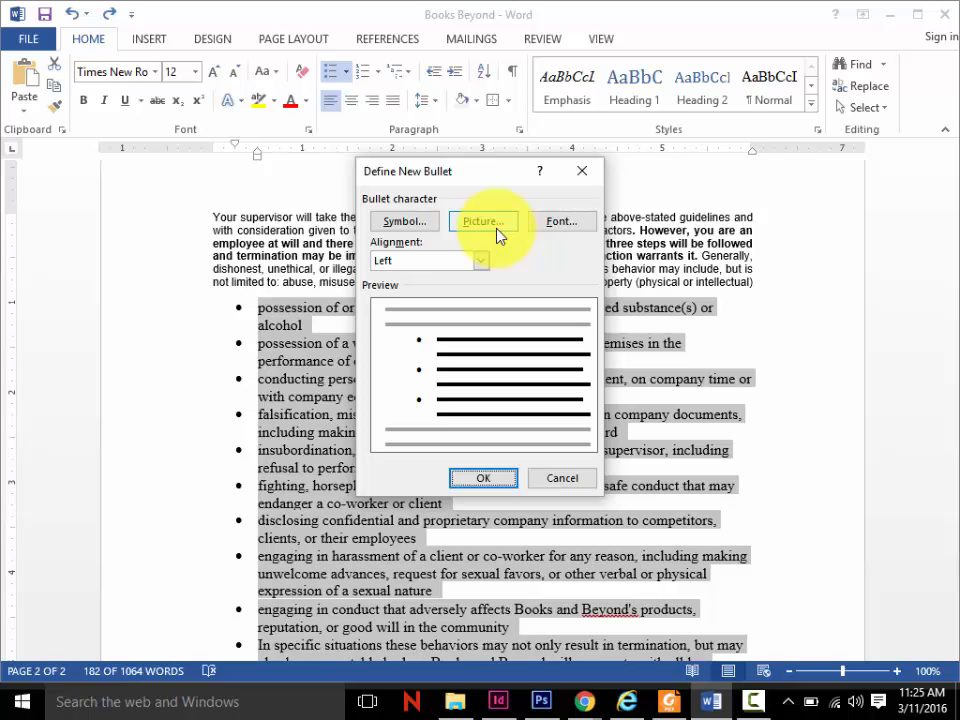
left_click(437, 225)
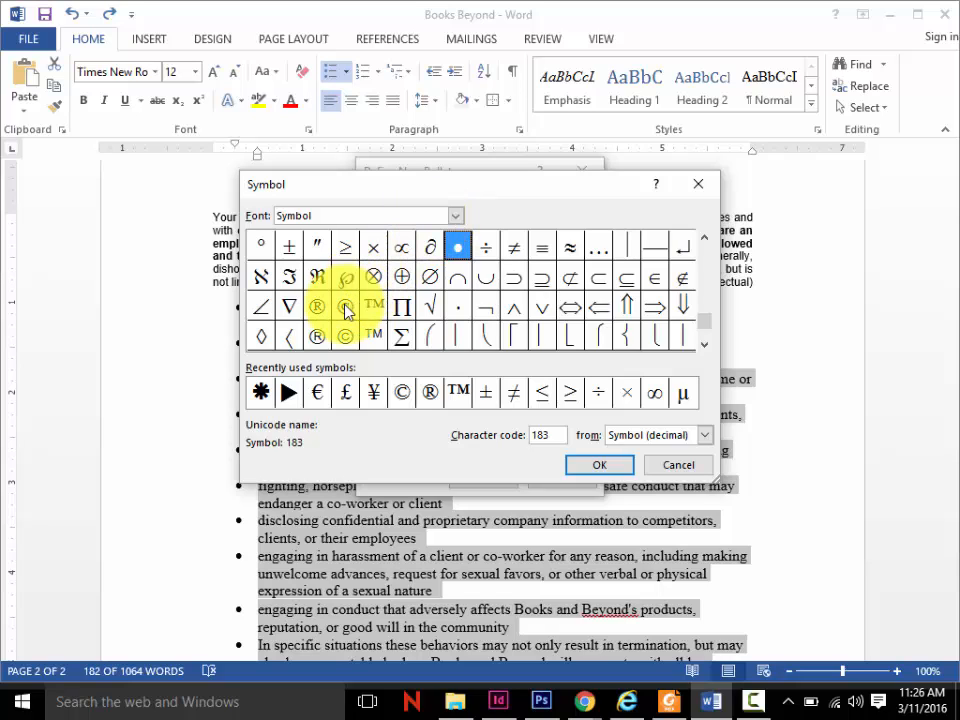
left_click(259, 391)
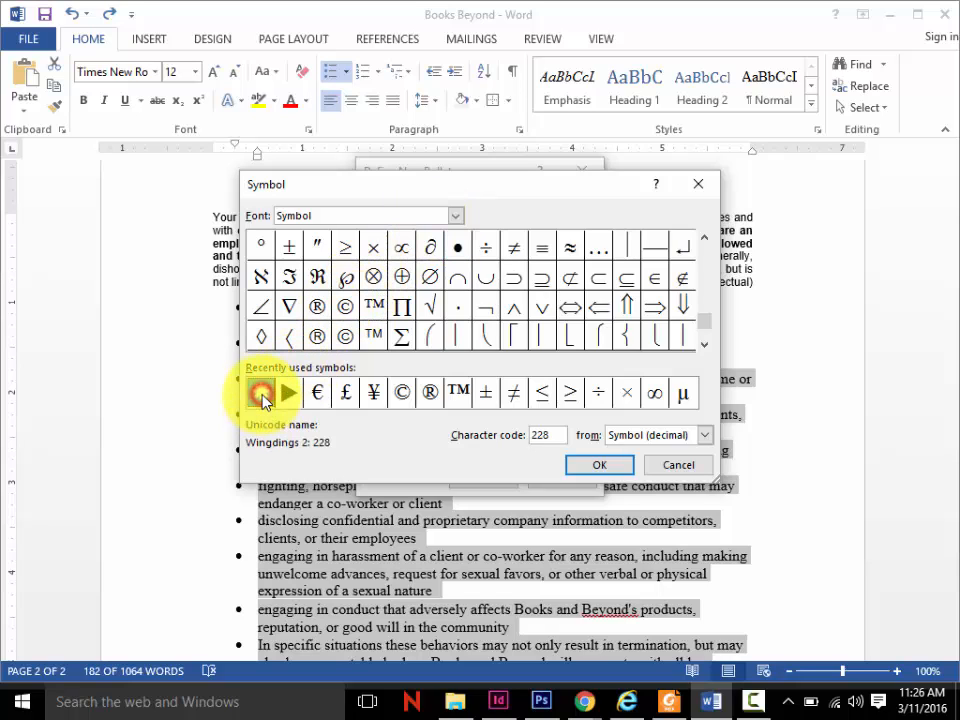
left_click(593, 467)
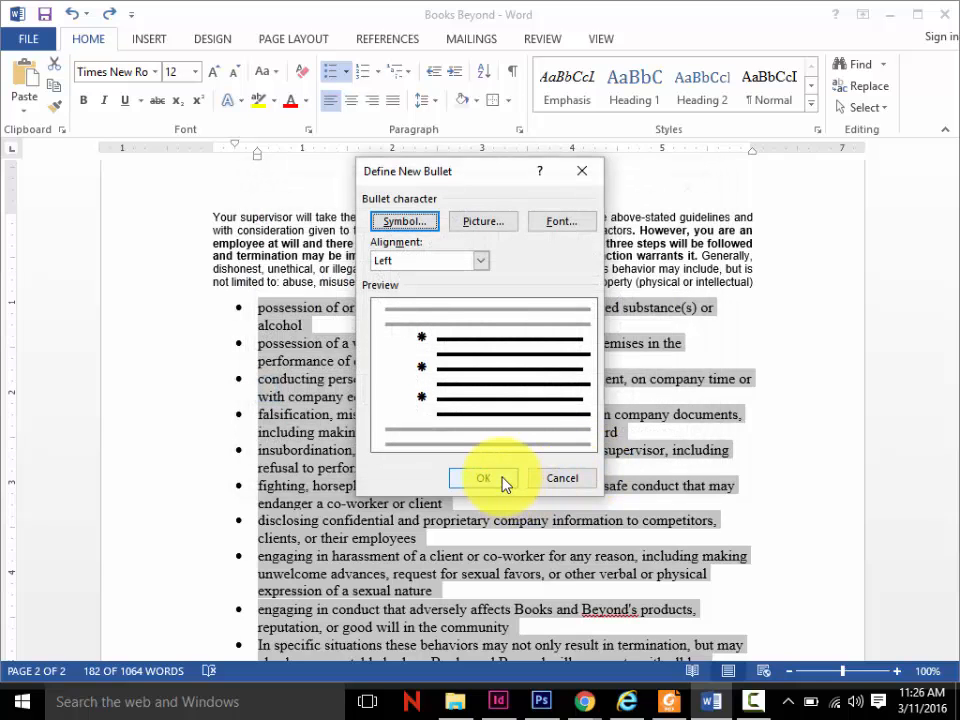
left_click(503, 482)
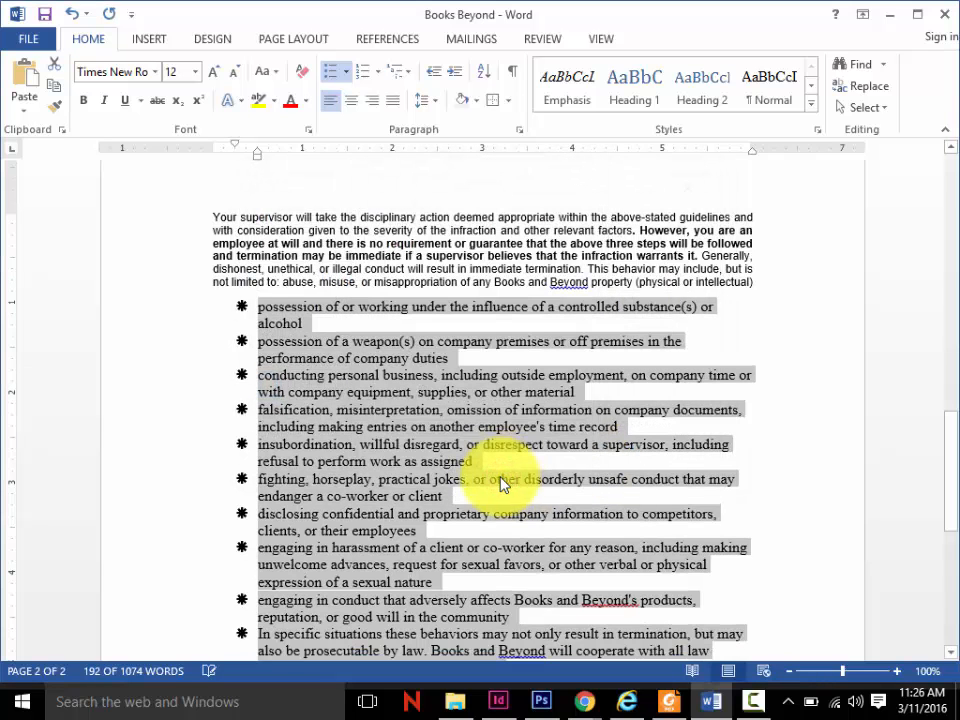
left_click(559, 468)
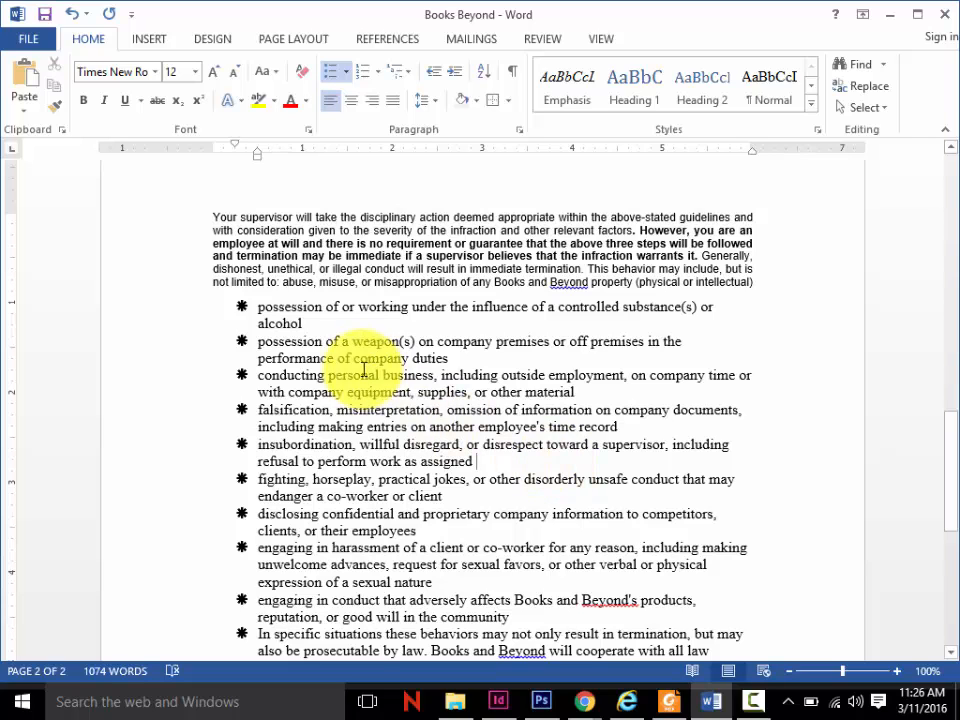
- Select the whole asterisk list and examine the picture and alignment options for defining a new bullet, without applying any
left_click_drag(258, 307, 503, 500)
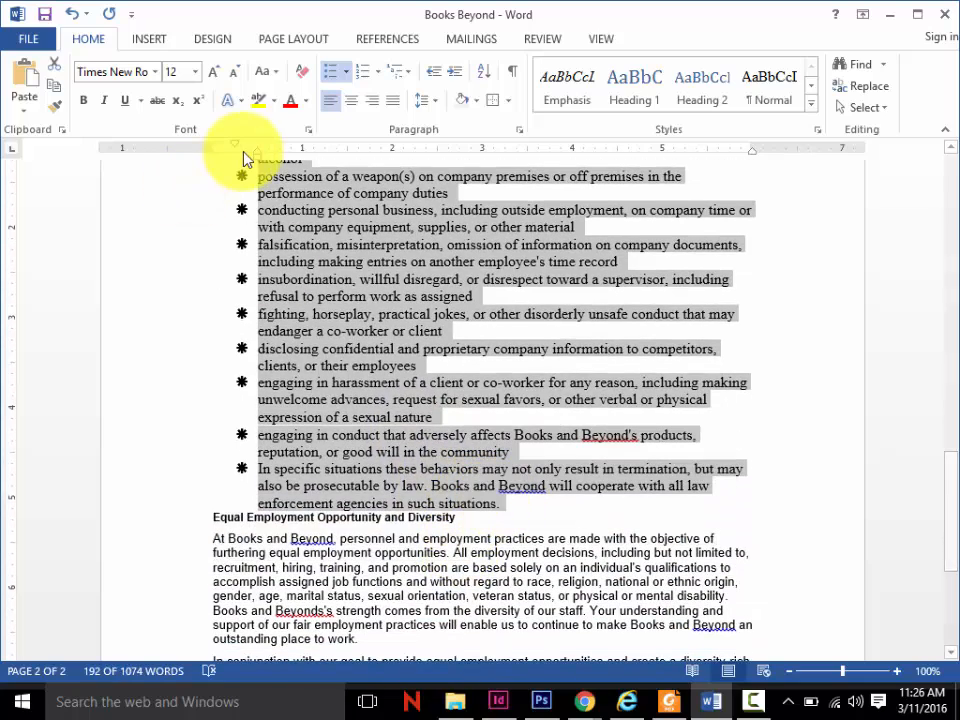
left_click(347, 70)
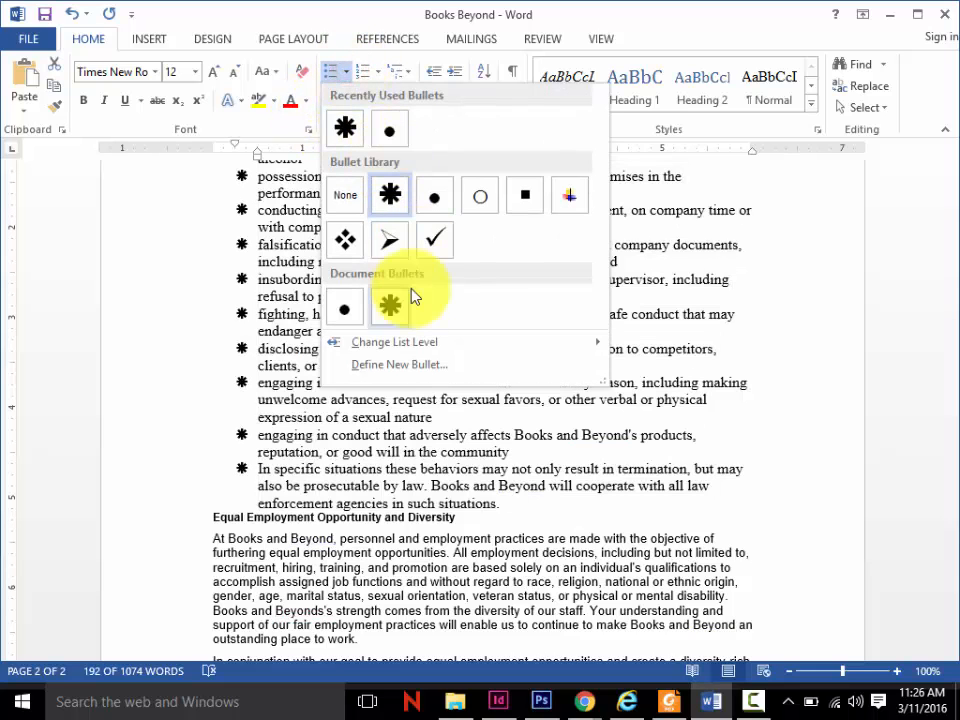
left_click(404, 368)
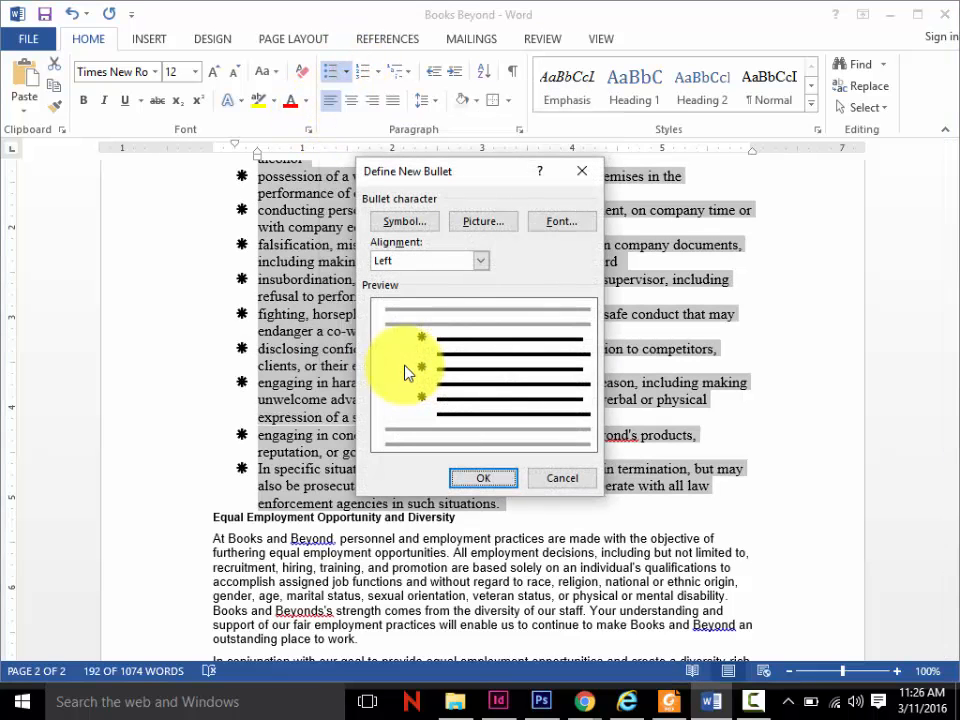
left_click(484, 224)
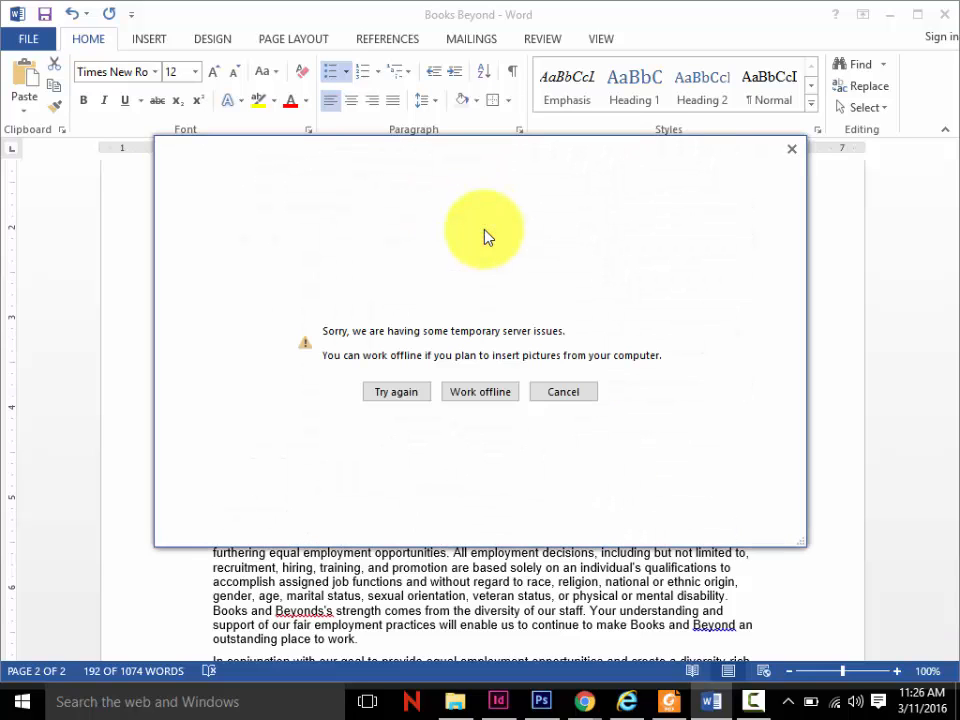
left_click(573, 396)
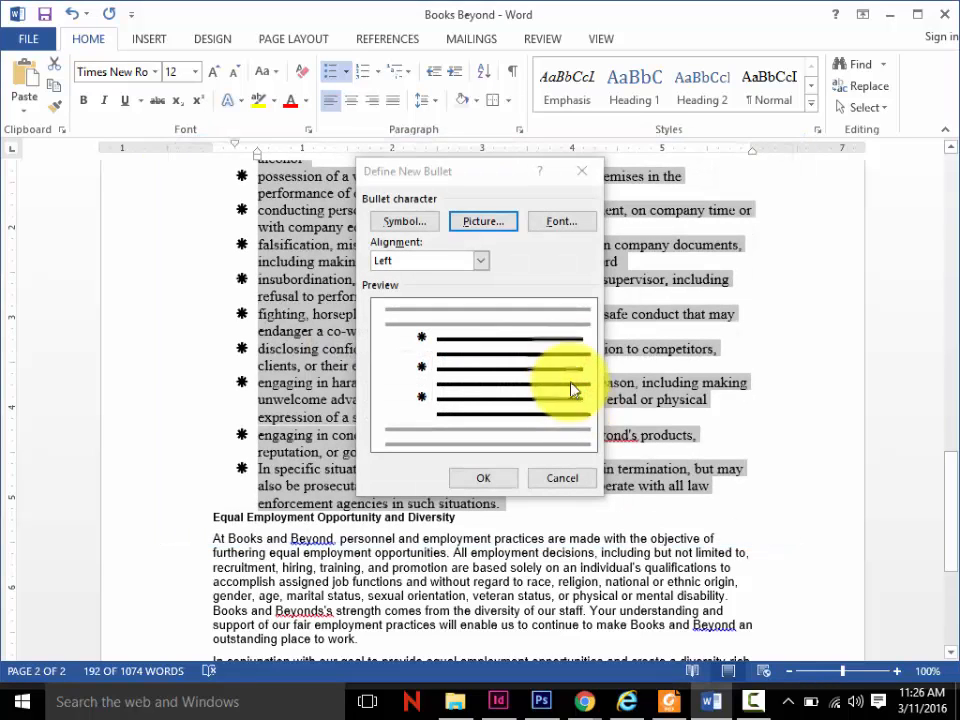
left_click(479, 263)
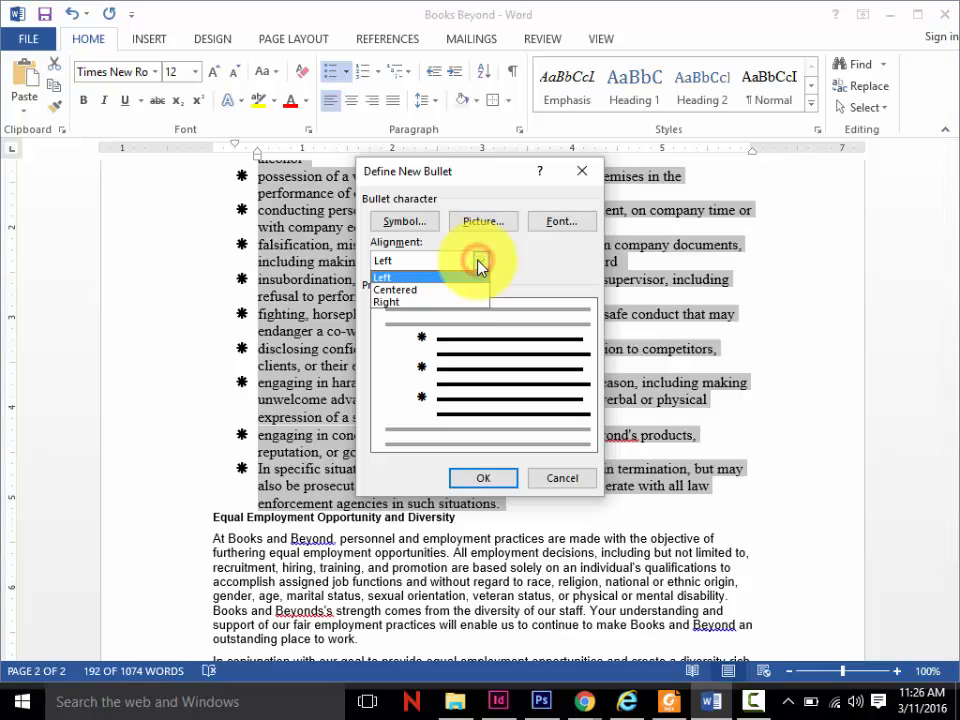
left_click(479, 263)
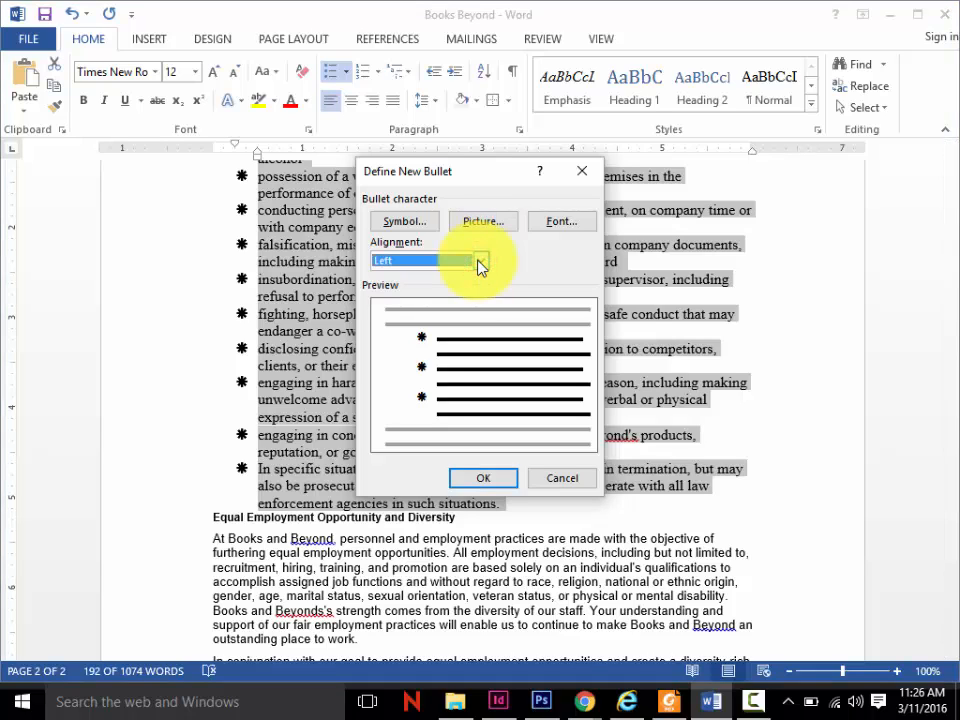
left_click(562, 483)
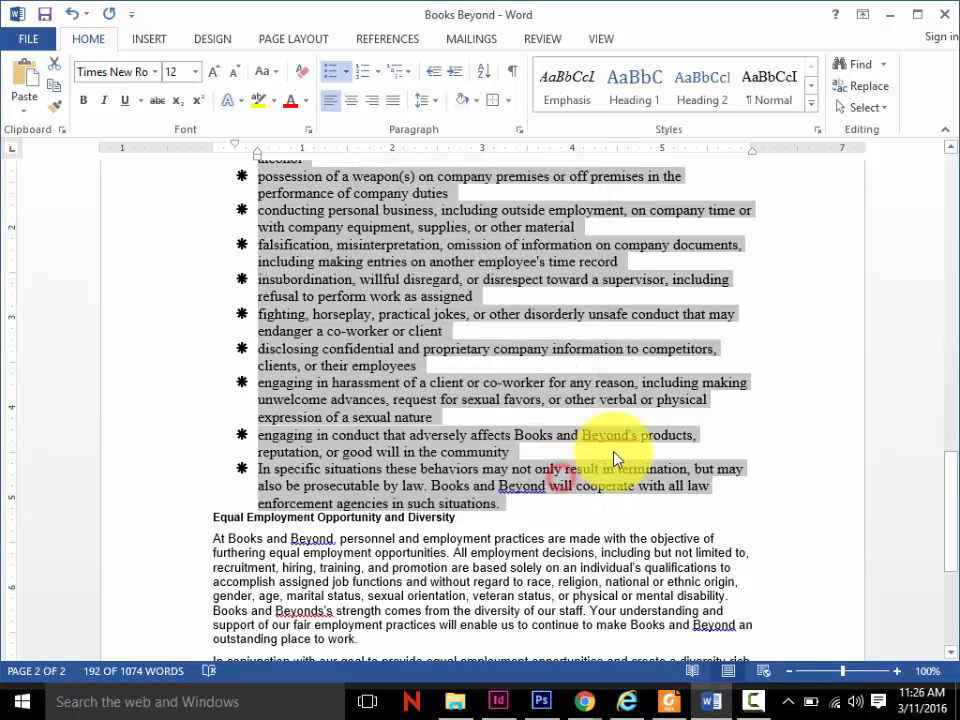
- Add an empty bullet below the first list item, which ends in "alcohol"
left_click_drag(945, 476, 943, 405)
left_click(327, 360)
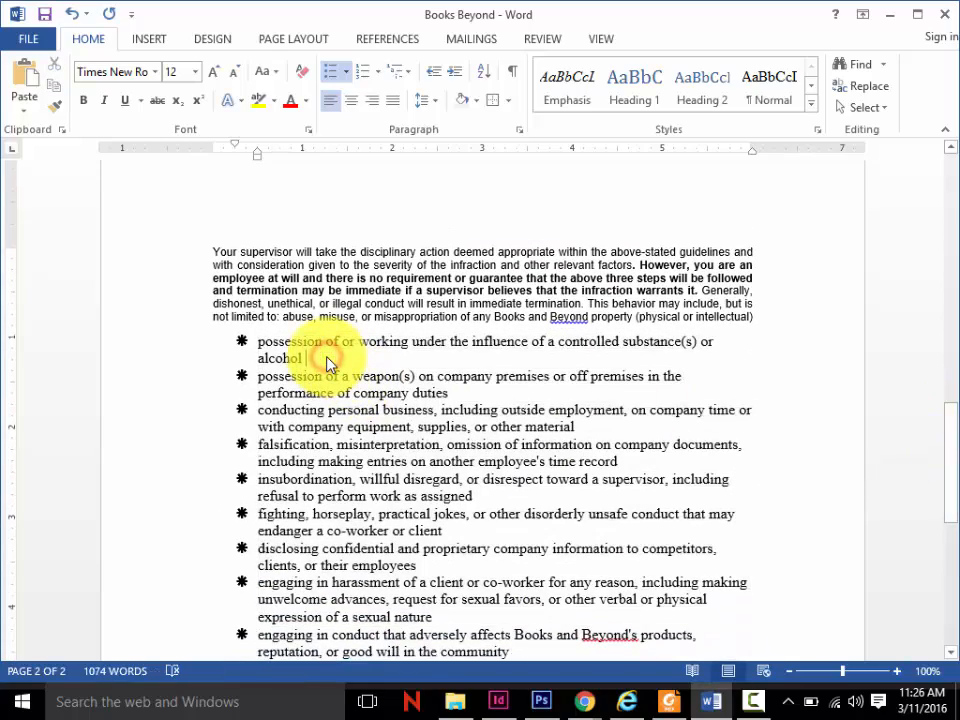
key("Return")
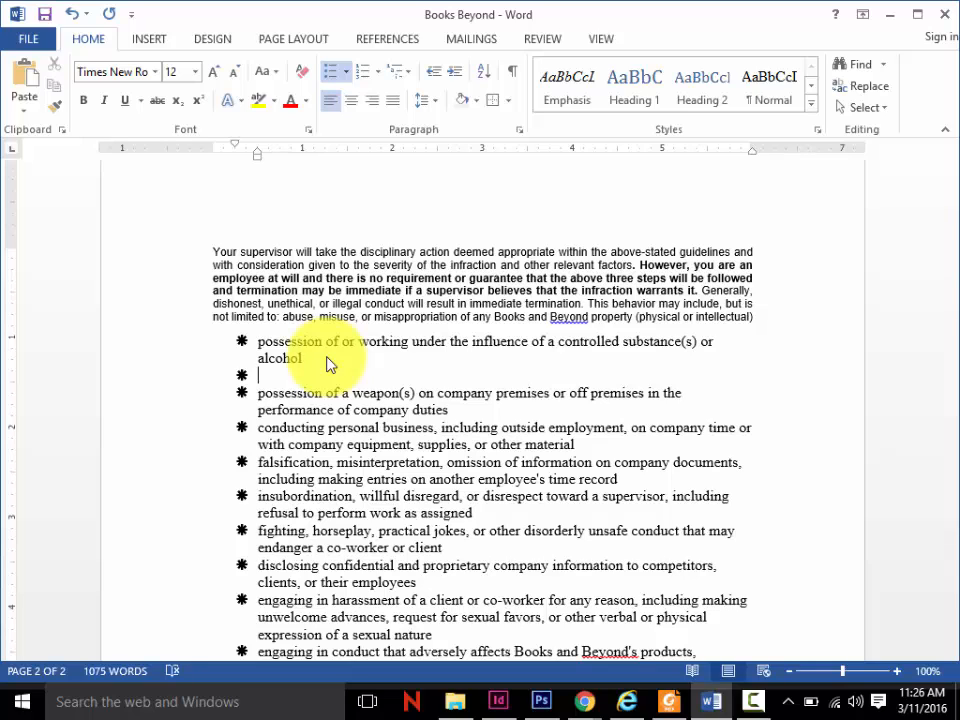
- Try changing the empty bullet's list level and remove its bullet symbol
key("Tab")
key("BackSpace")
key("shift+Tab")
key("shift+Tab")
key("BackSpace")
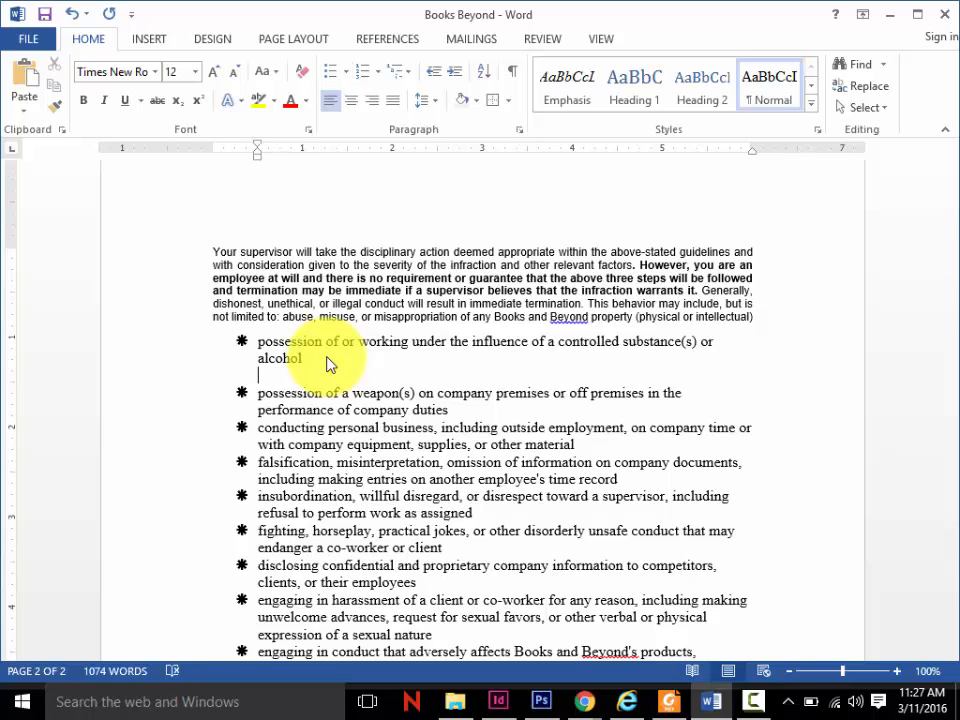
- Try the test text "kdkd" on the unbulleted line, delete it with the extra lines, and recreate the empty bullet below the first item
type("kdkd")
key("BackSpace")
key("BackSpace")
key("BackSpace")
key("Return")
key("BackSpace")
key("Return")
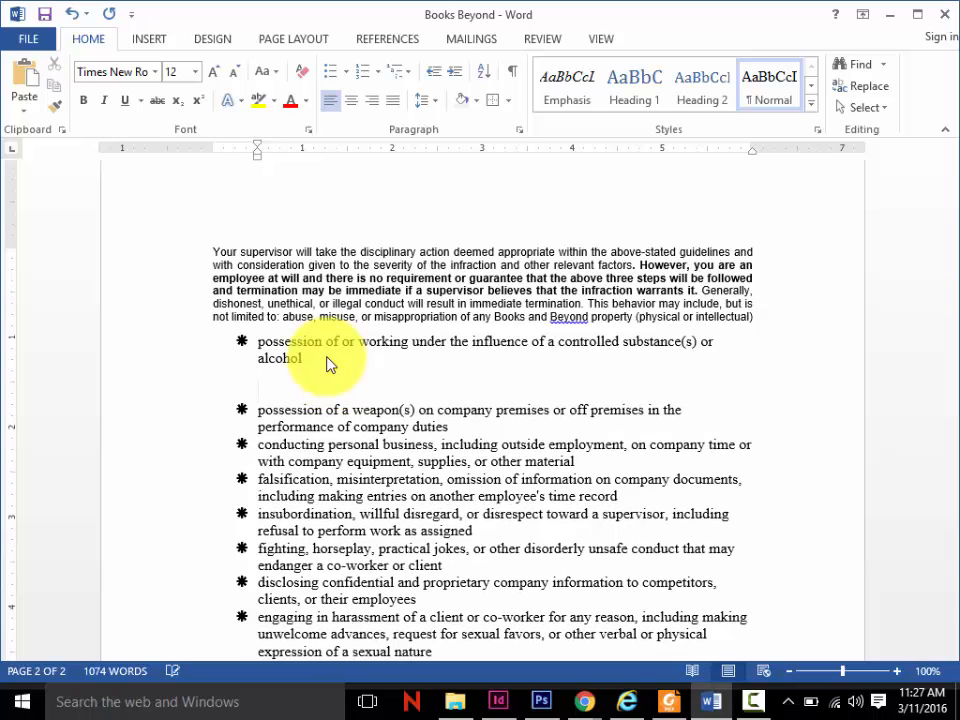
key("BackSpace")
key("BackSpace")
key("BackSpace")
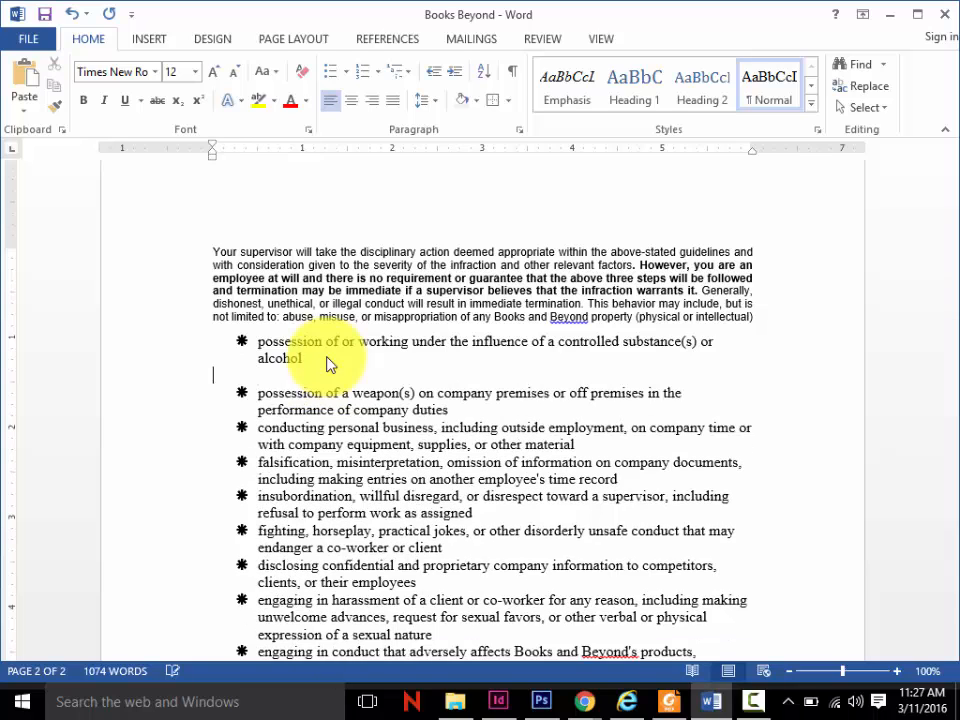
key("Return")
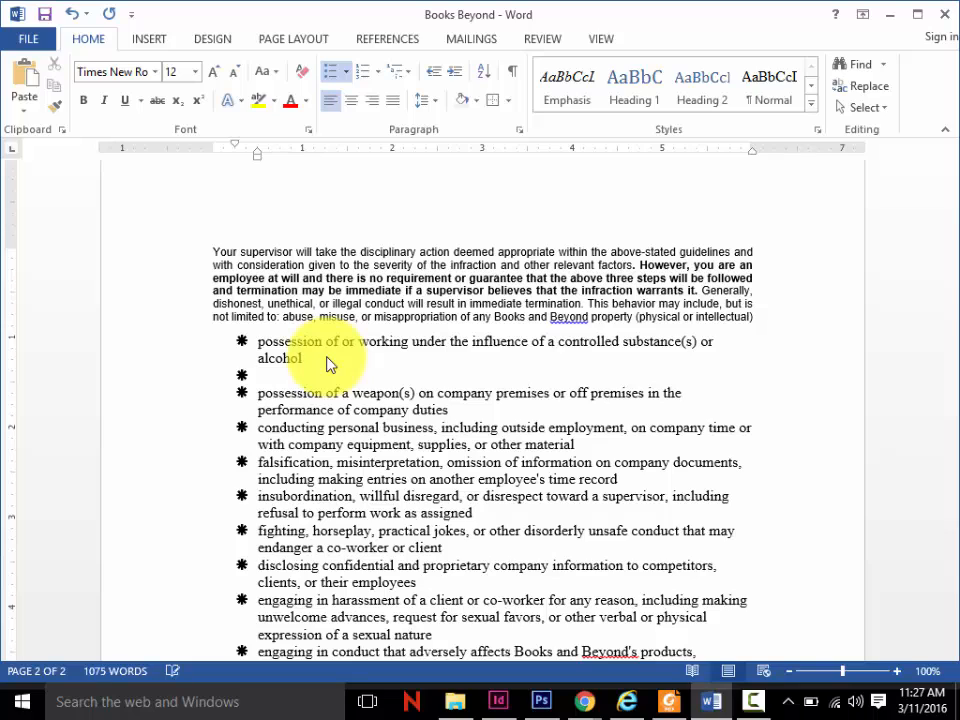
- Try demoting and promoting the empty bullet repeatedly through the list levels
key("Tab")
key("shift+Tab")
key("Tab")
key("shift+Tab")
key("Tab")
key("Tab")
key("Tab")
key("Tab")
key("shift+Tab")
key("shift+Tab")
key("shift+Tab")
key("shift+Tab")
key("Tab")
key("Tab")
key("Tab")
key("shift+Tab")
key("shift+Tab")
- Try increasing the empty bullet's indent to the third list level and return it to the top level
left_click(455, 72)
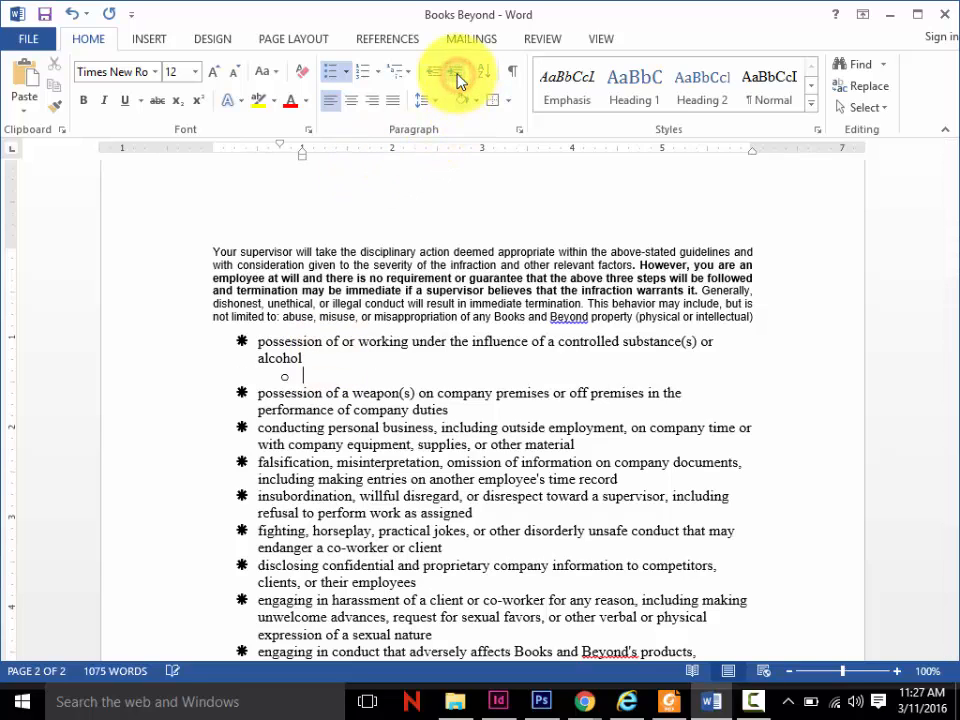
left_click(455, 72)
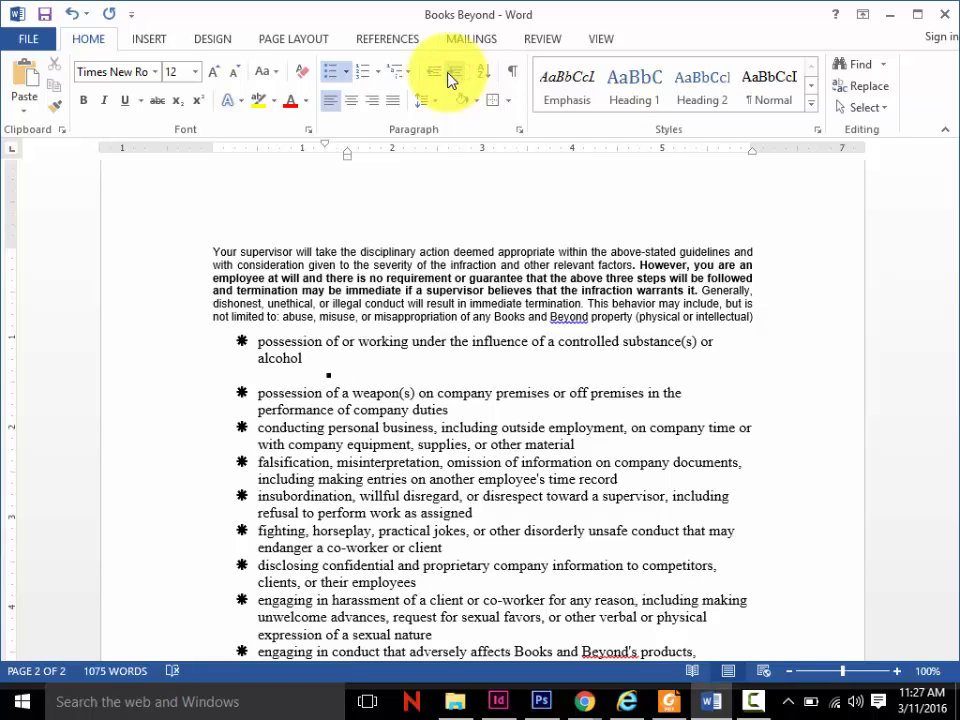
left_click(435, 74)
left_click(435, 74)
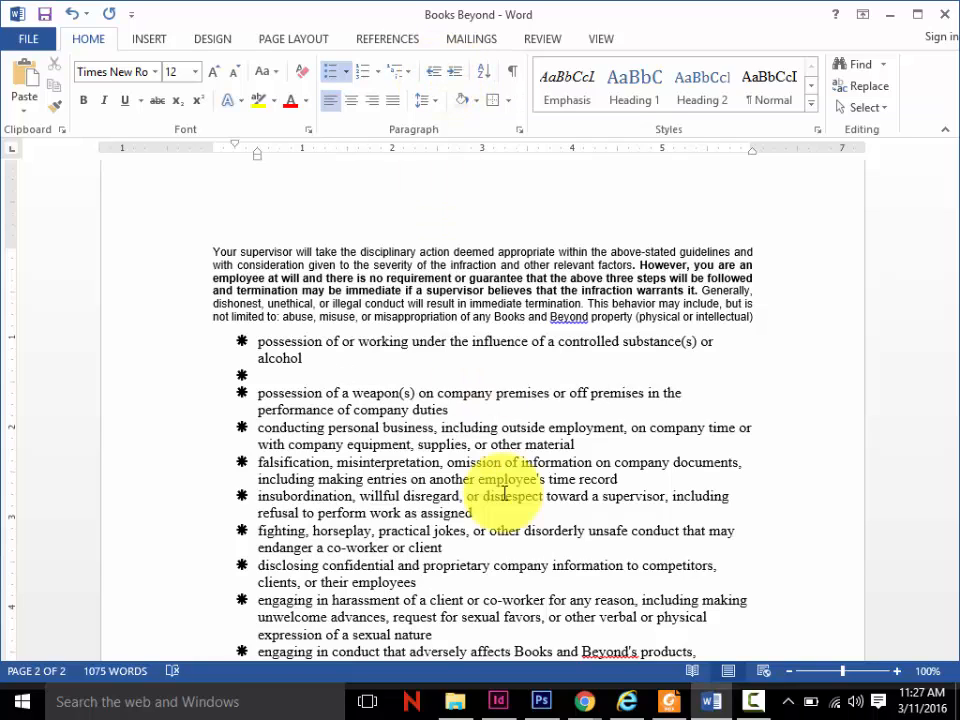
- Switch to Foxit Reader to check the textbook section "Setting and Modifying Tabs", and return to Word
left_click(666, 704)
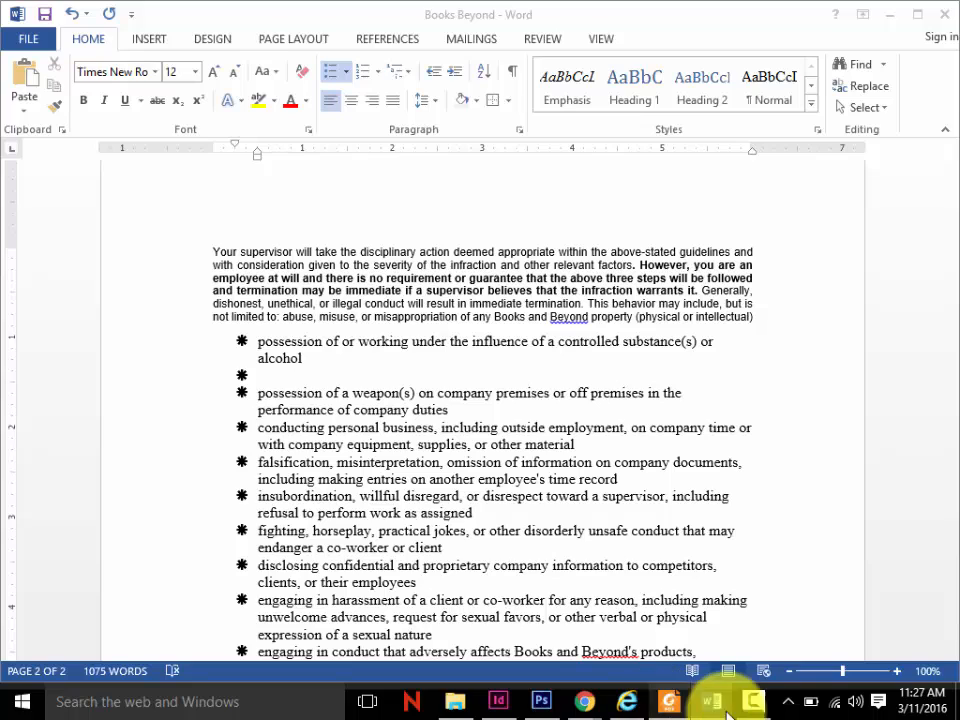
left_click(866, 618)
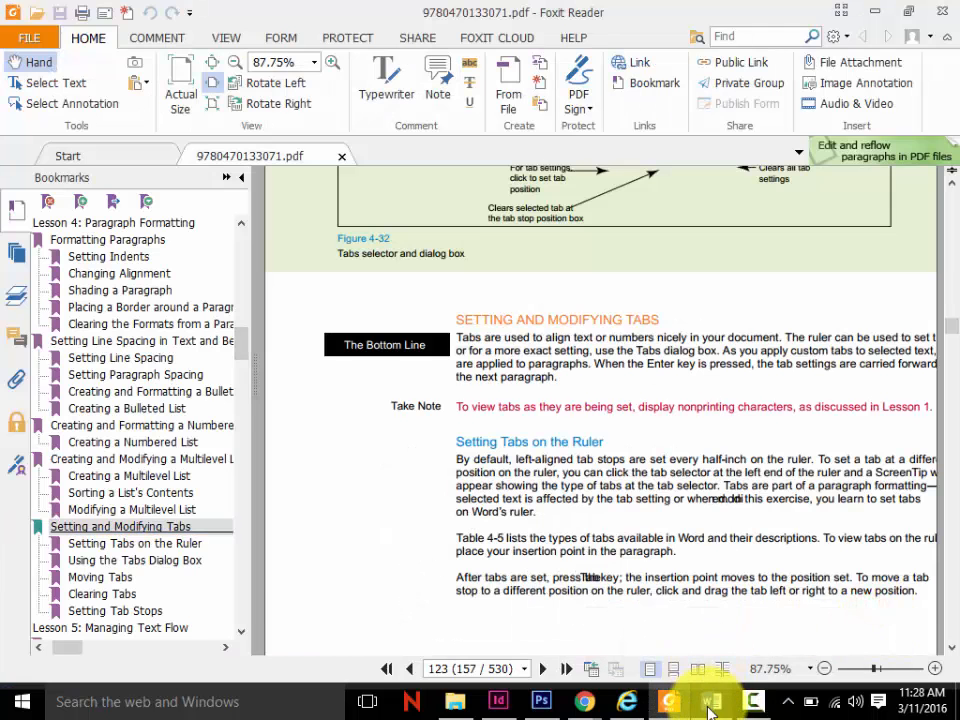
left_click(716, 702)
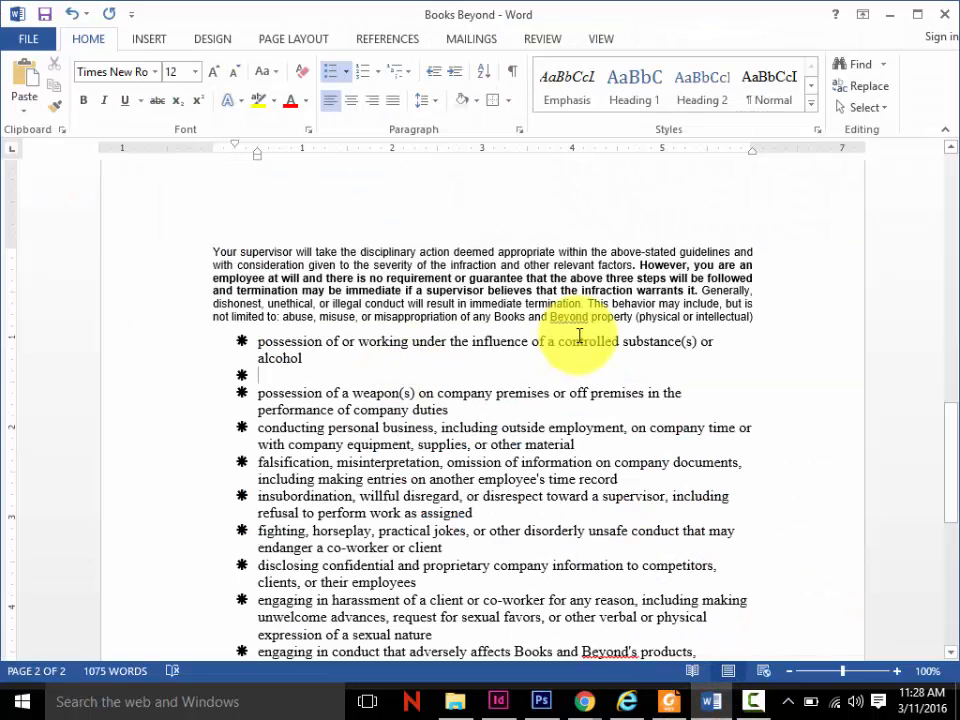
- Add a "Table of Contents" line with a blank line above it, below the Acknowledgement paragraph ending in "myself."
left_click(955, 437)
left_click_drag(955, 437, 915, 210)
left_click(412, 343)
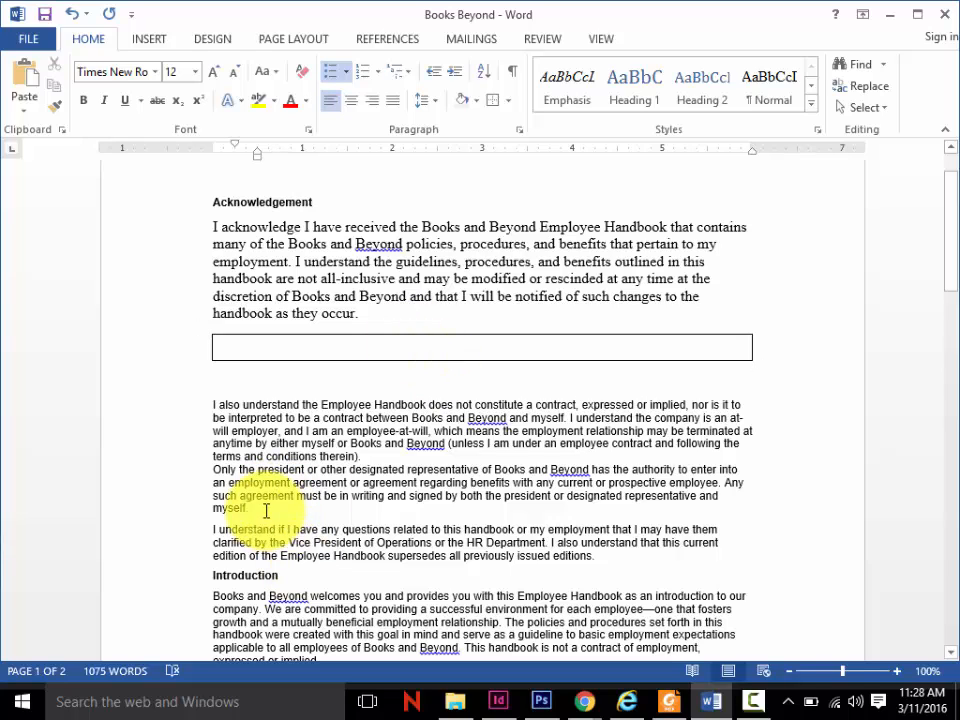
left_click(264, 509)
key("Return")
key("Return")
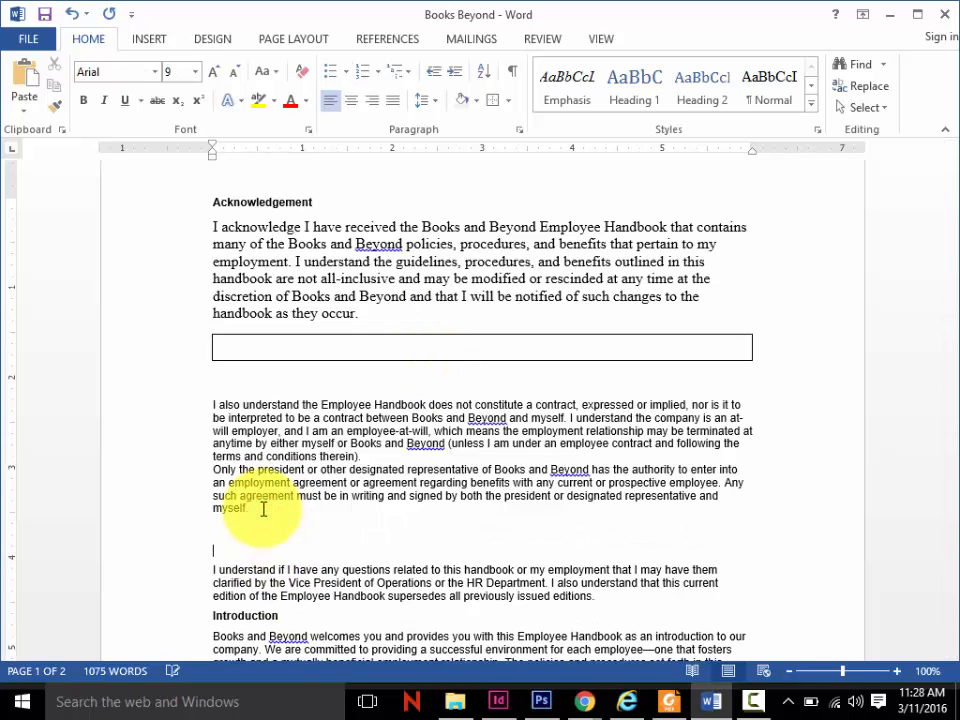
type("Table of Conten")
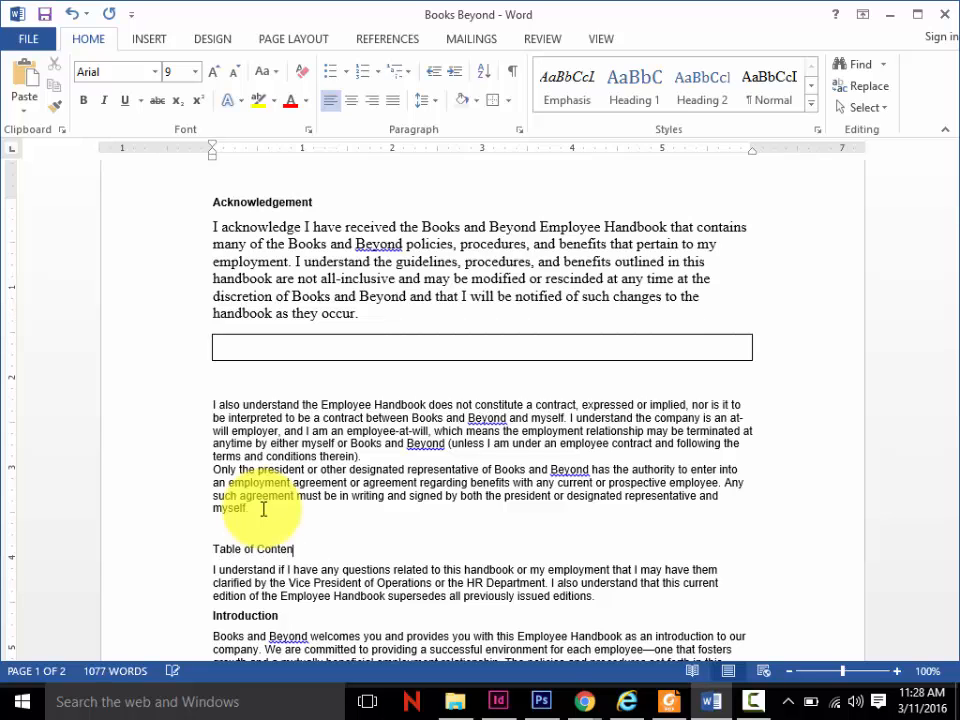
type("ts")
key("Return")
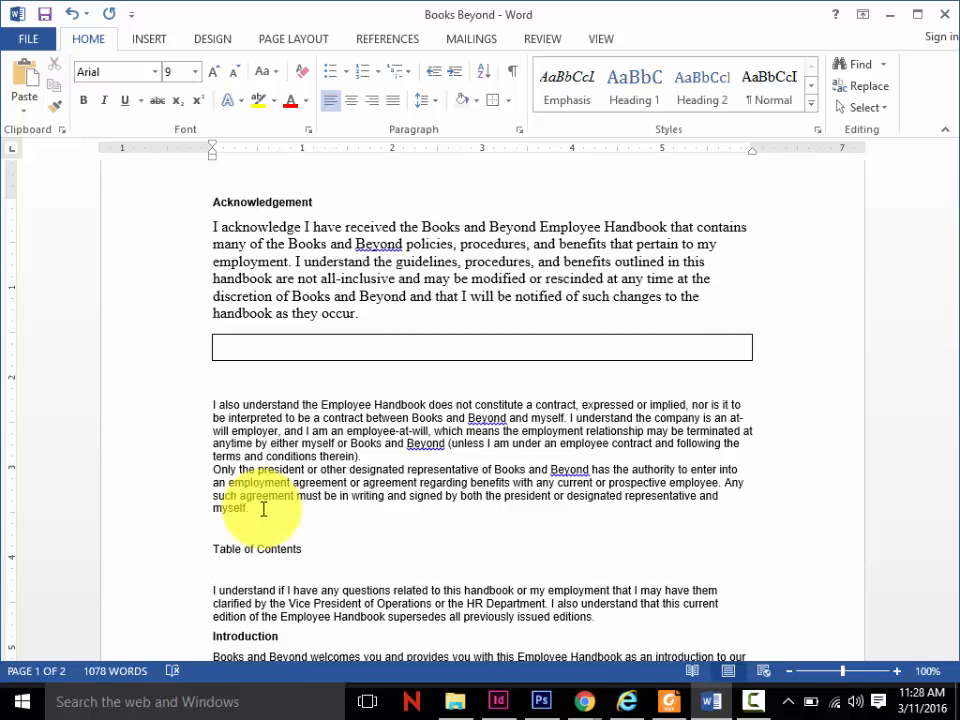
- Enter the numbers "1.", "2." and "3." on separate lines under the Table of Contents heading
type("1.")
key("Return")
type("2.")
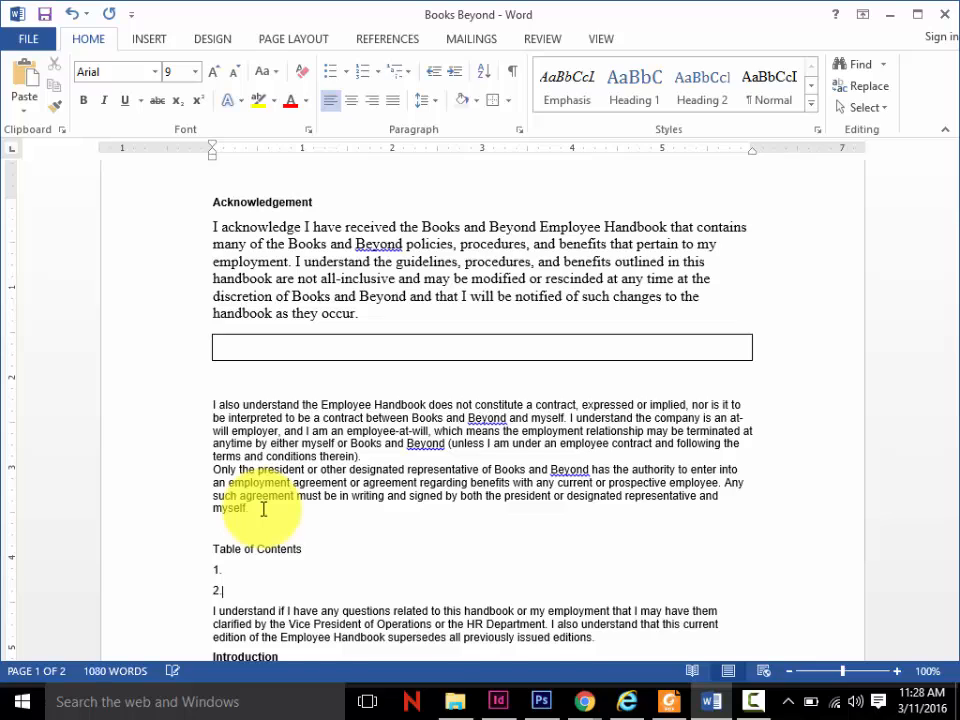
key("Return")
type("3.")
key("Return")
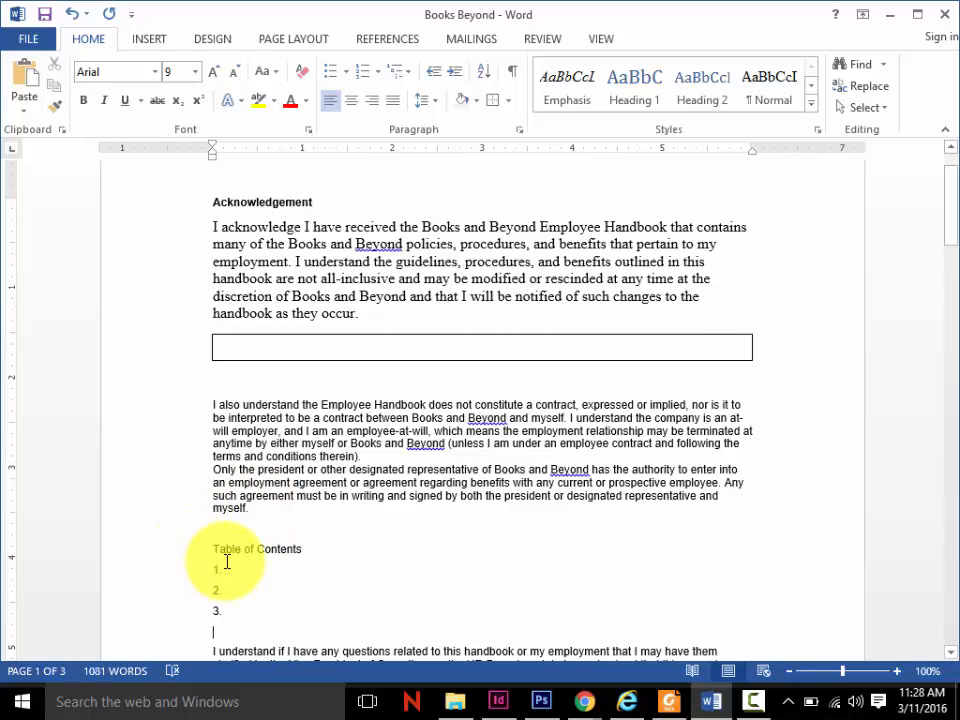
- Place the cursor after "1." and cycle through the ruler's available tab stop types
left_click(223, 568)
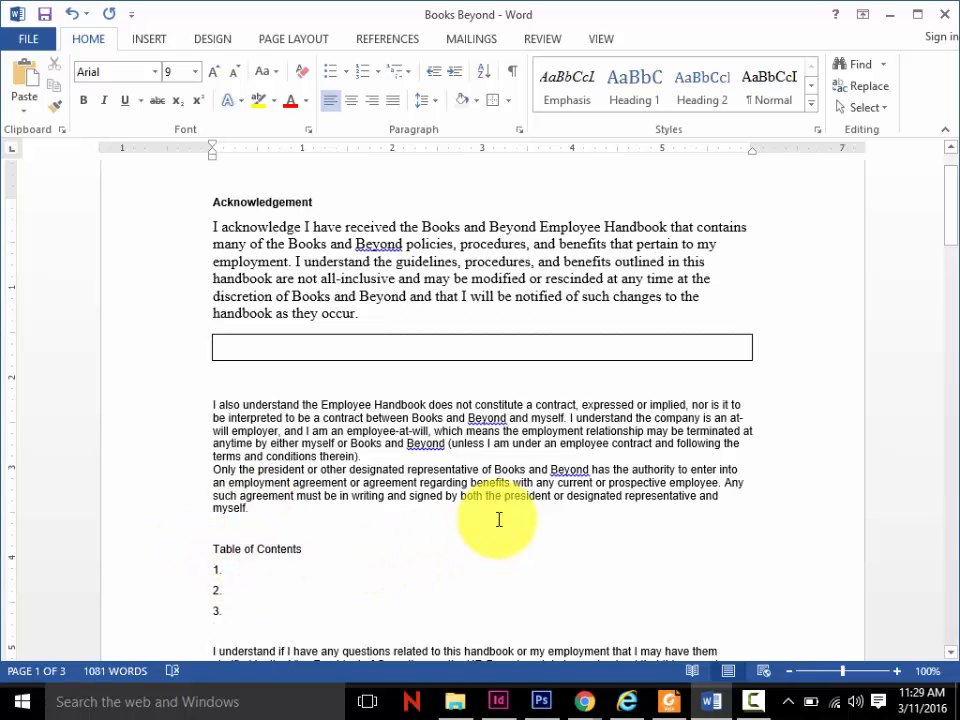
key("Tab")
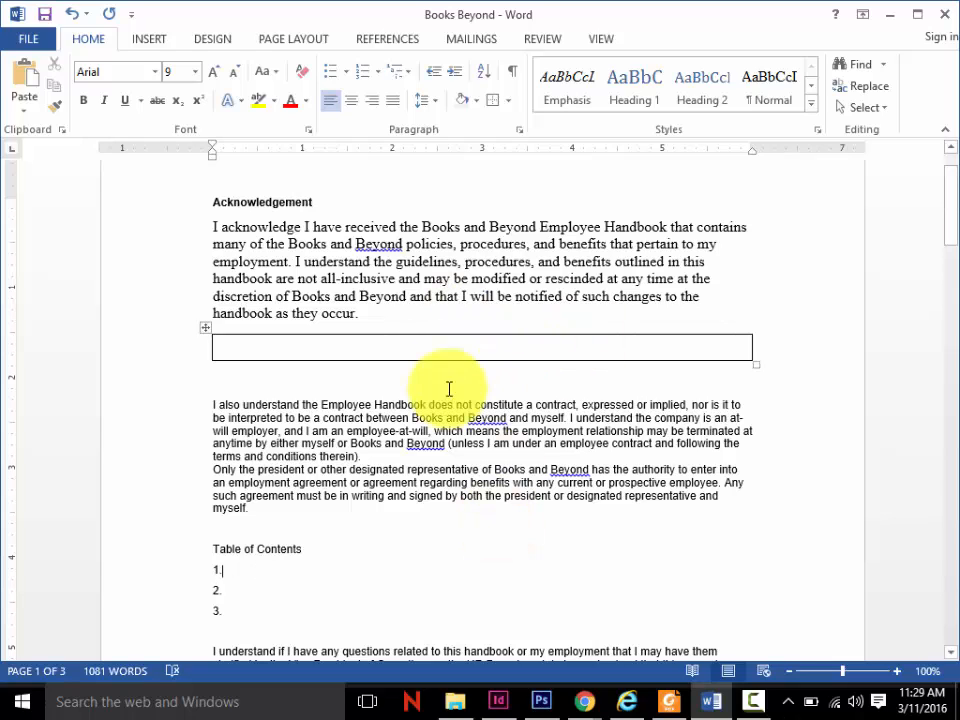
left_click(14, 152)
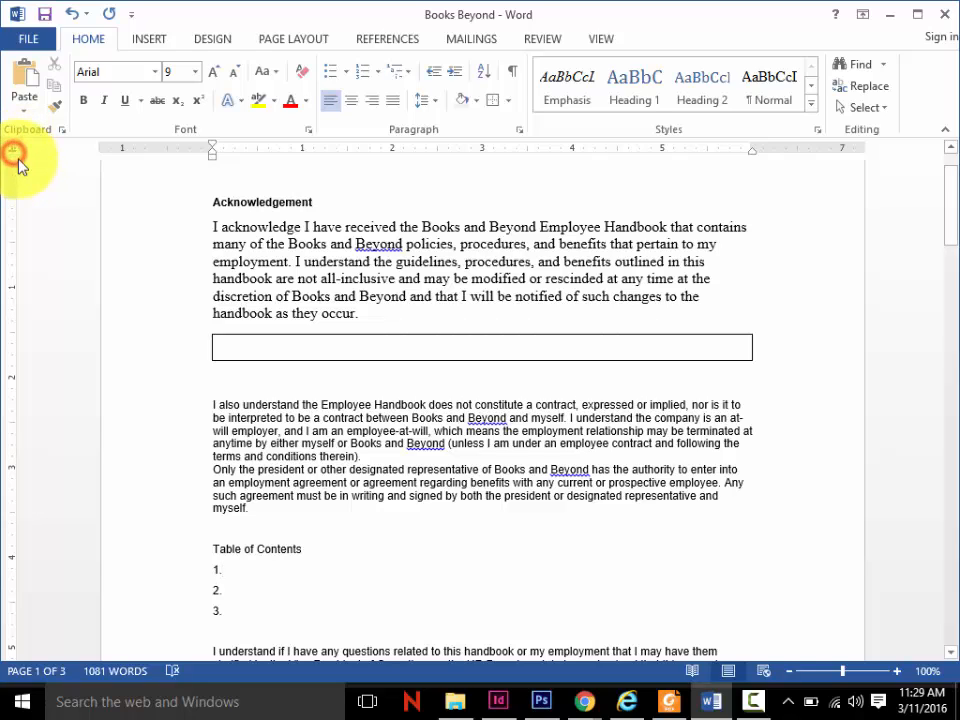
left_click(14, 152)
left_click(12, 151)
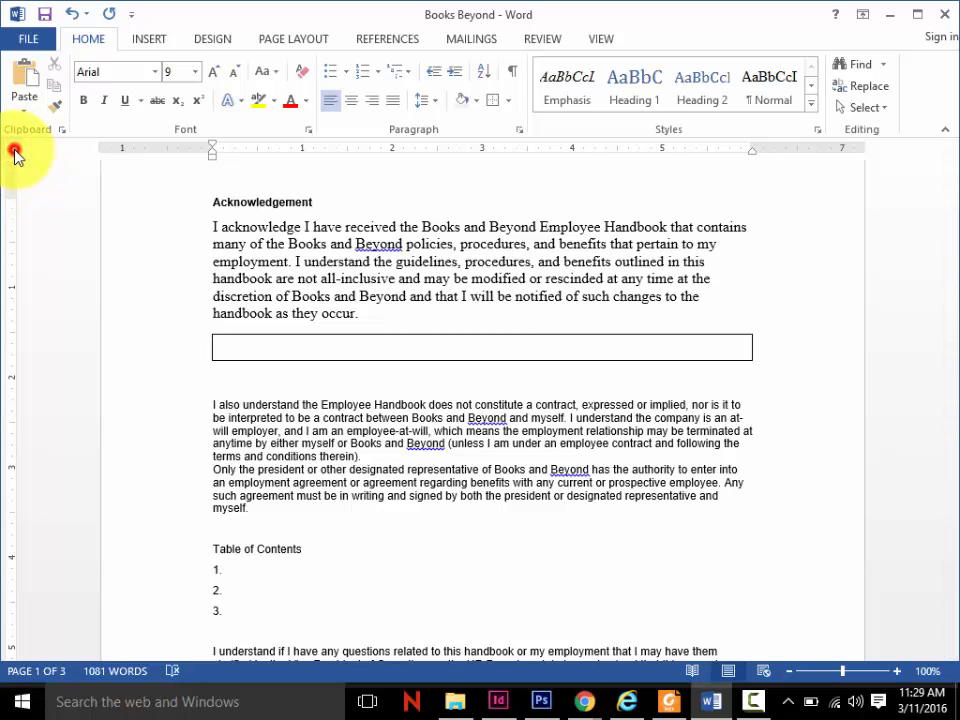
left_click(12, 151)
left_click(13, 153)
left_click(13, 153)
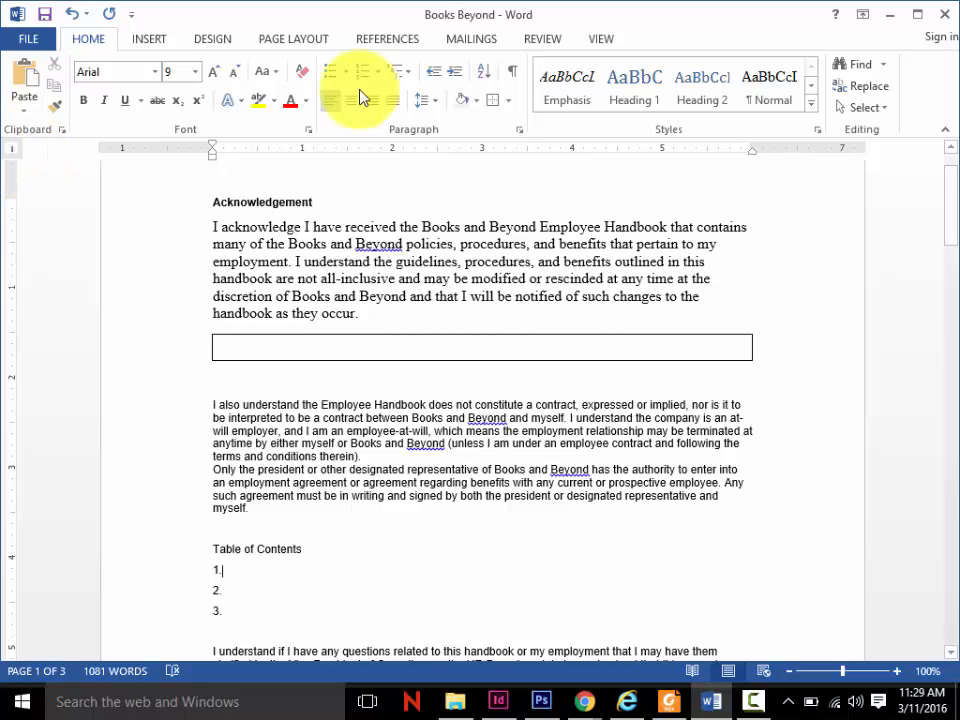
- Set a right-aligned tab stop at 5 inches with dotted leader 2 for the "1." line
left_click(518, 129)
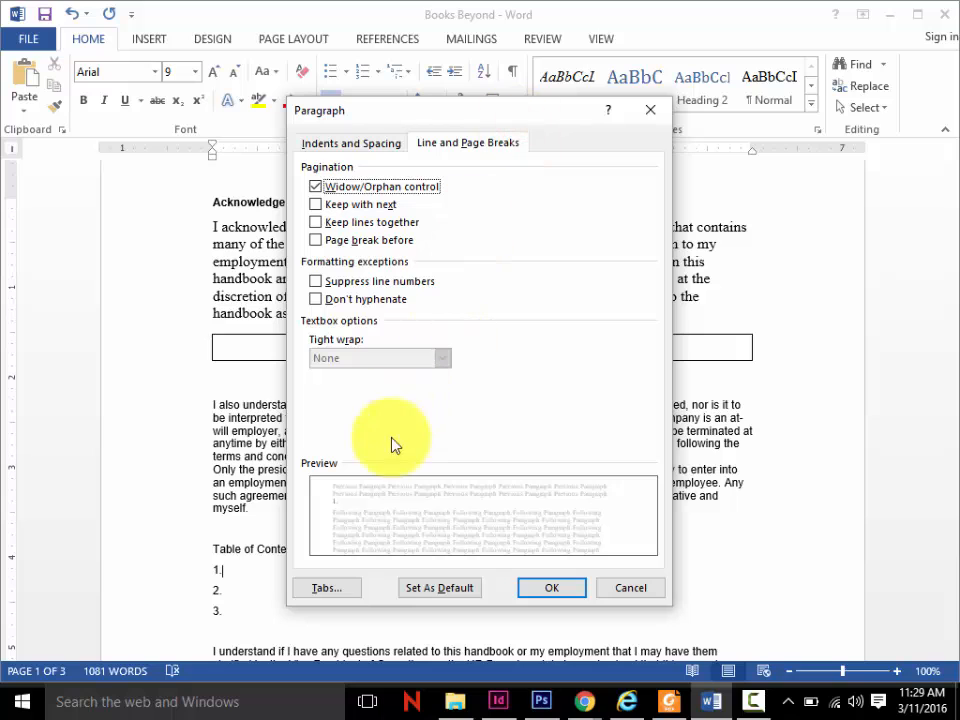
left_click(327, 588)
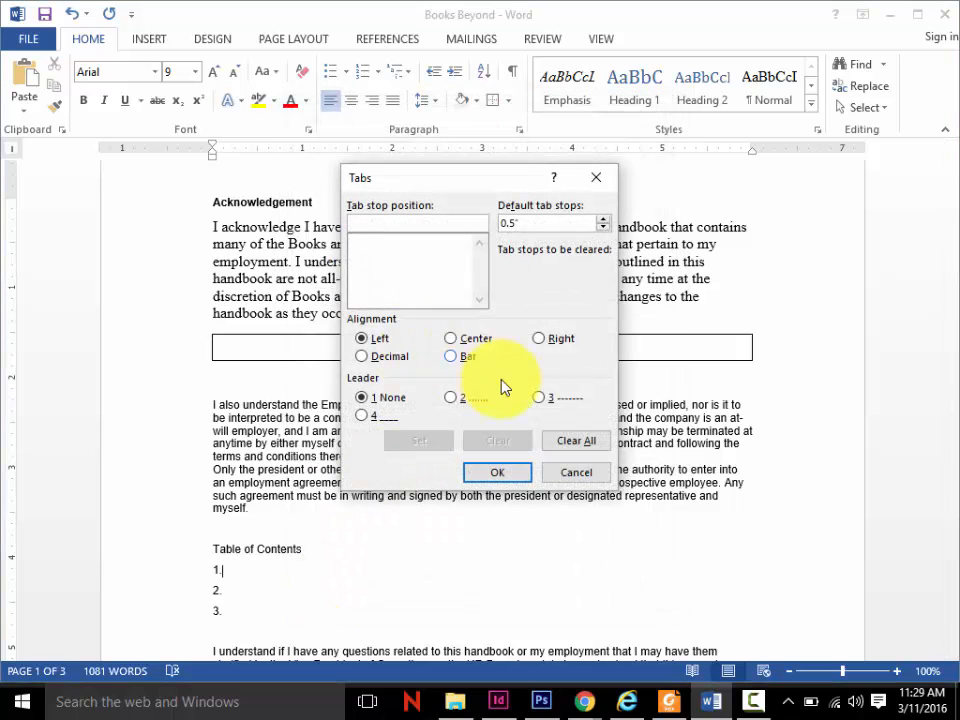
type("5")
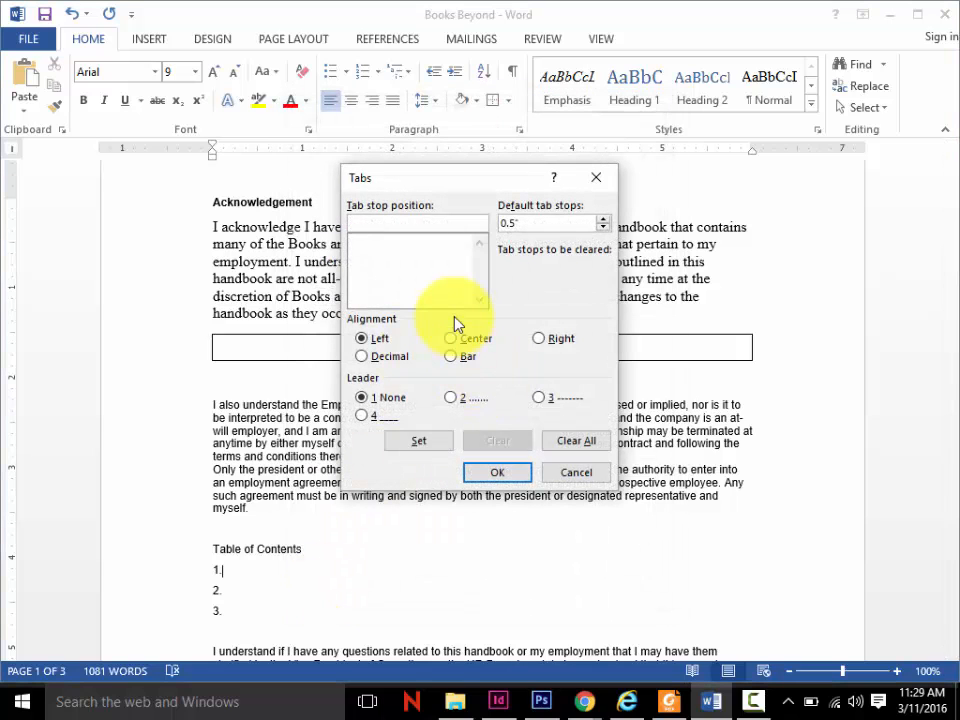
left_click(548, 338)
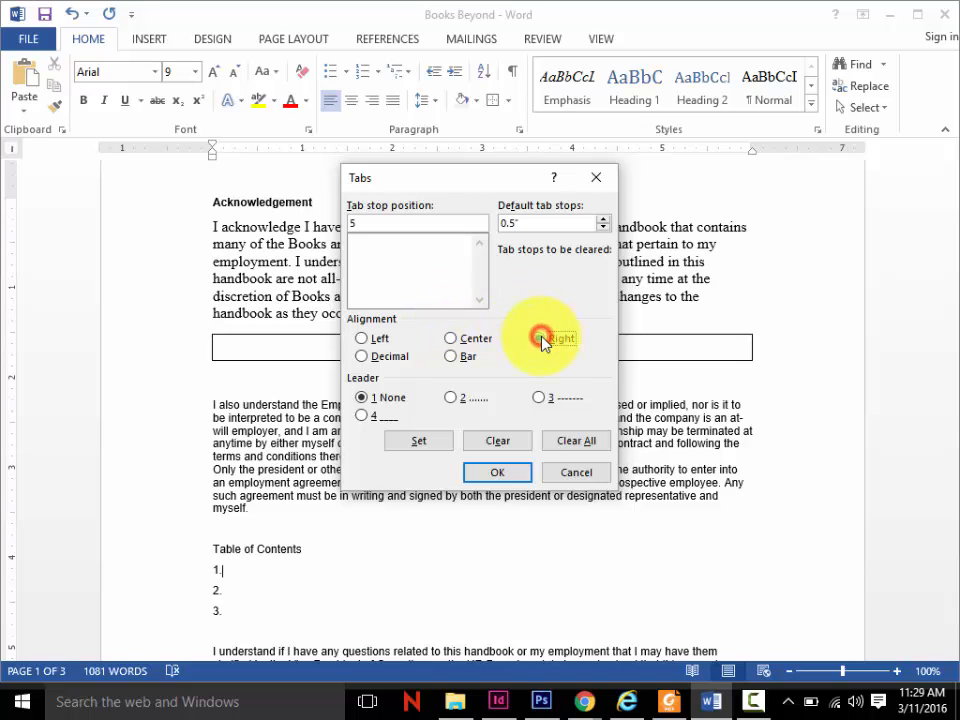
left_click(451, 398)
left_click(497, 473)
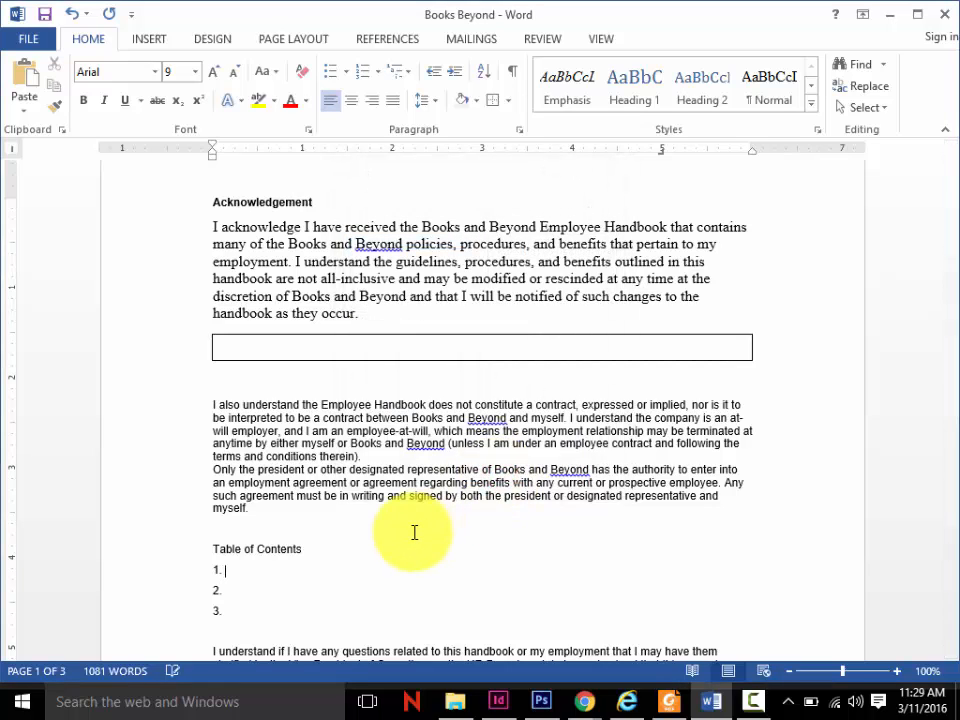
- Complete the first contents entry as "Story 1" followed by a tab and "pg 5"
type("Story 1")
key("Tab")
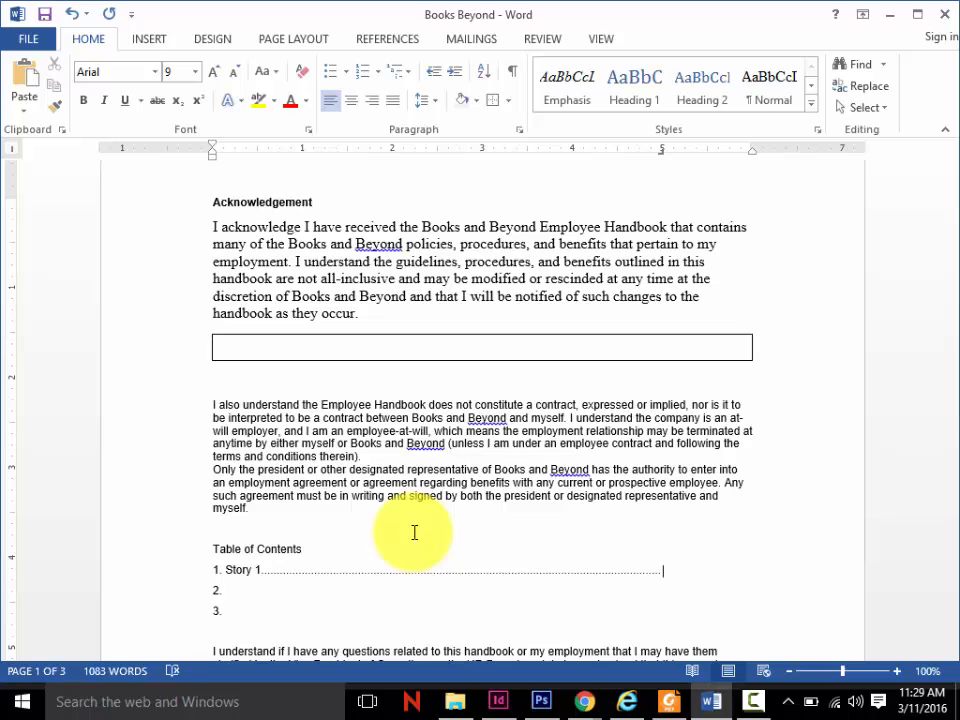
type("pg 5")
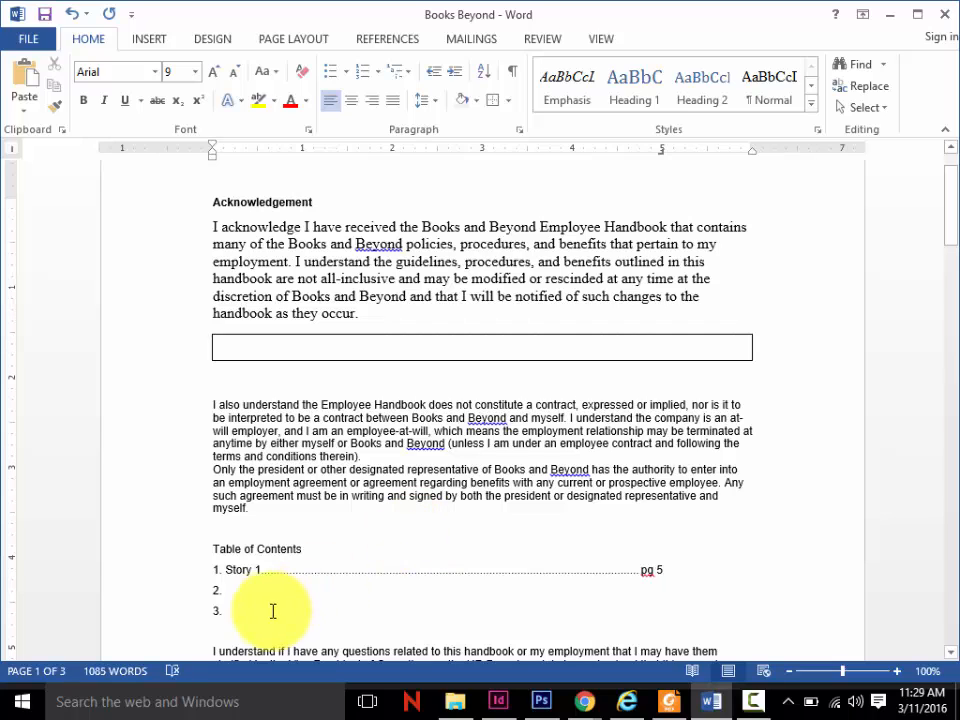
- Begin the second contents entry with the text "Story" after "2.", leaving out the story number
left_click(255, 590)
type("Story 2")
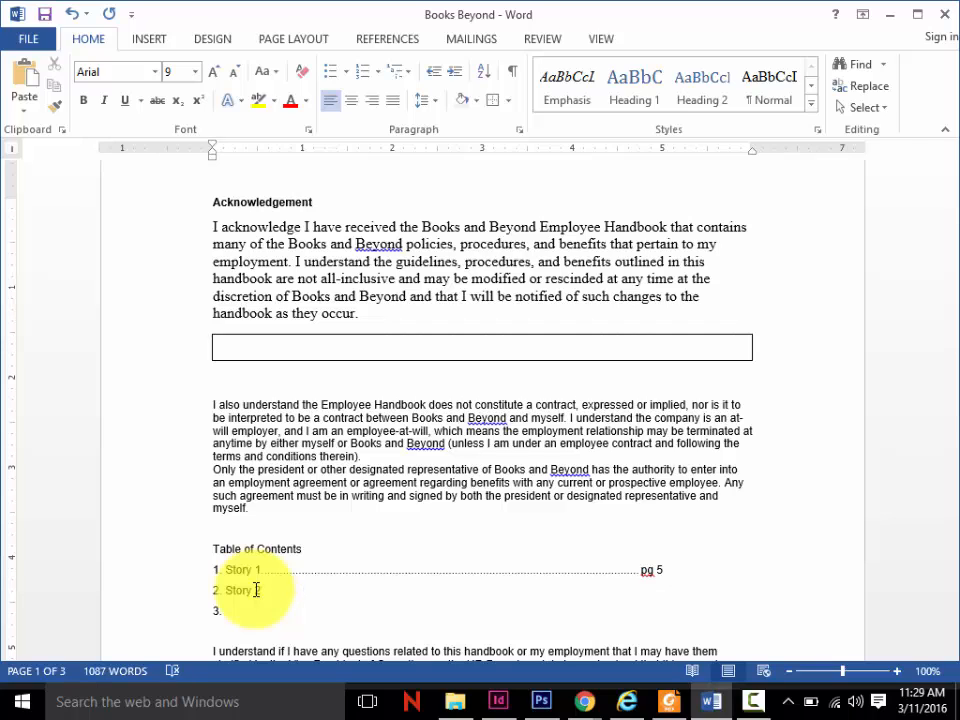
key("BackSpace")
- Apply a right-aligned tab stop at 5 inches with dotted leader 2 to all three numbered contents lines
left_click_drag(236, 643, 198, 574)
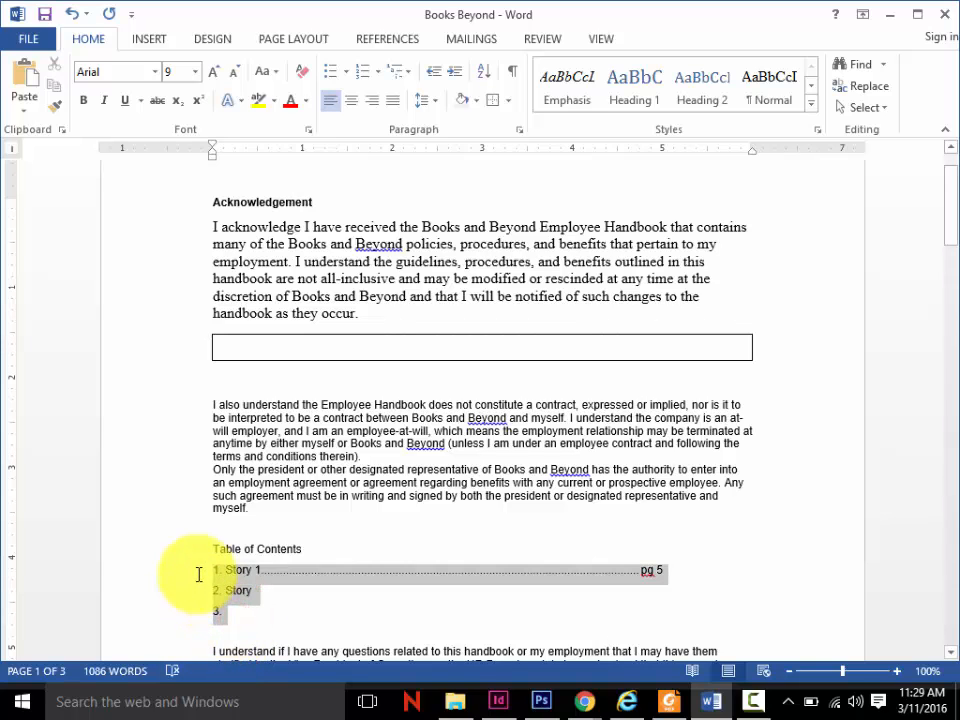
left_click(519, 130)
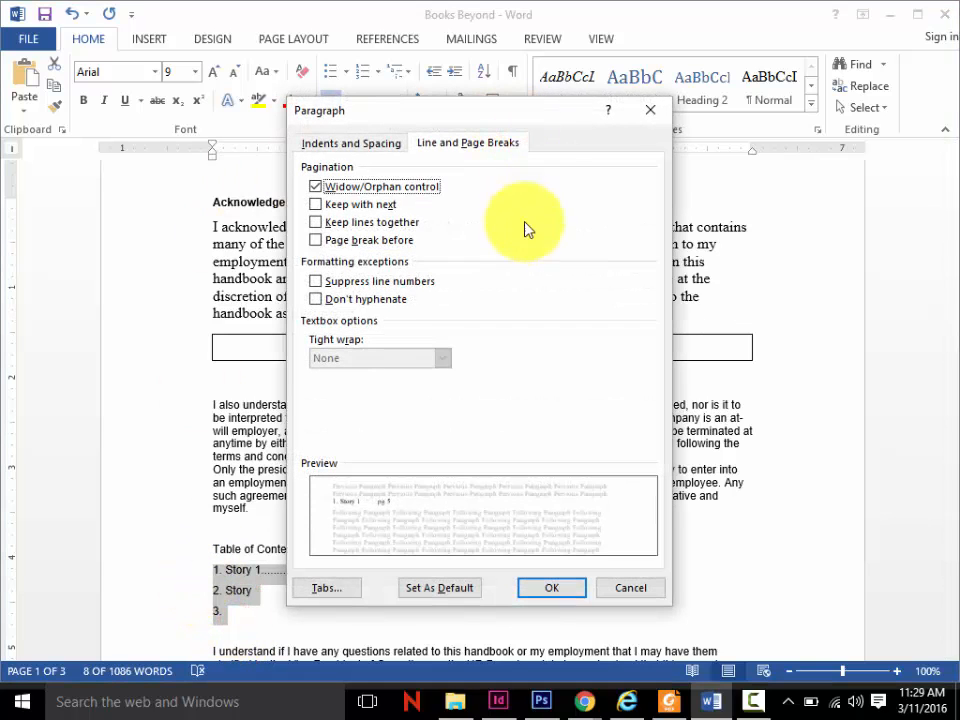
left_click(330, 590)
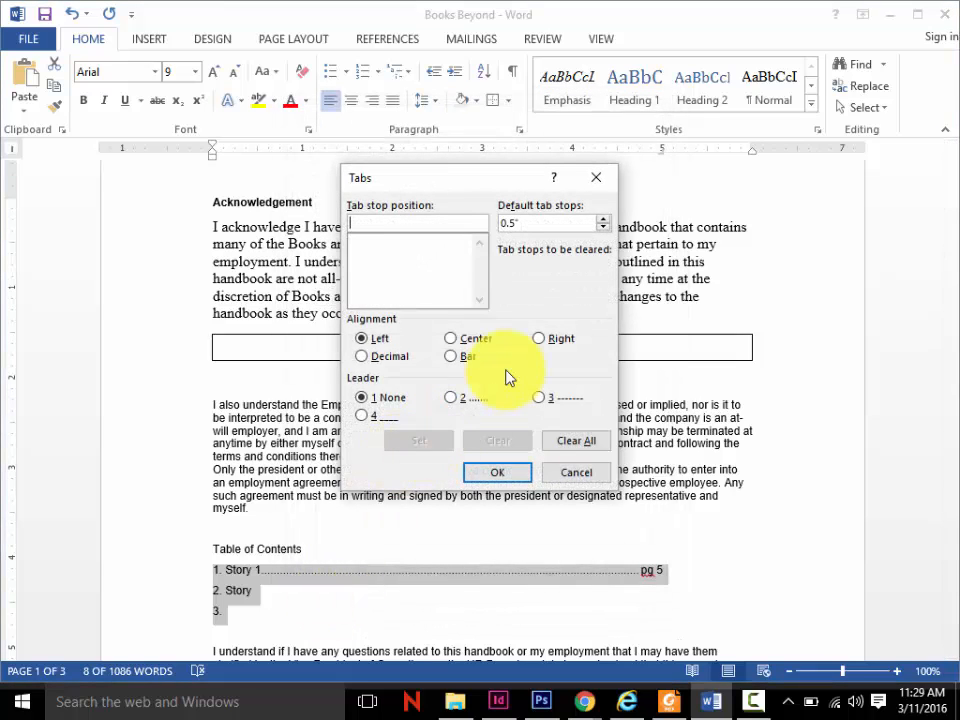
type("5")
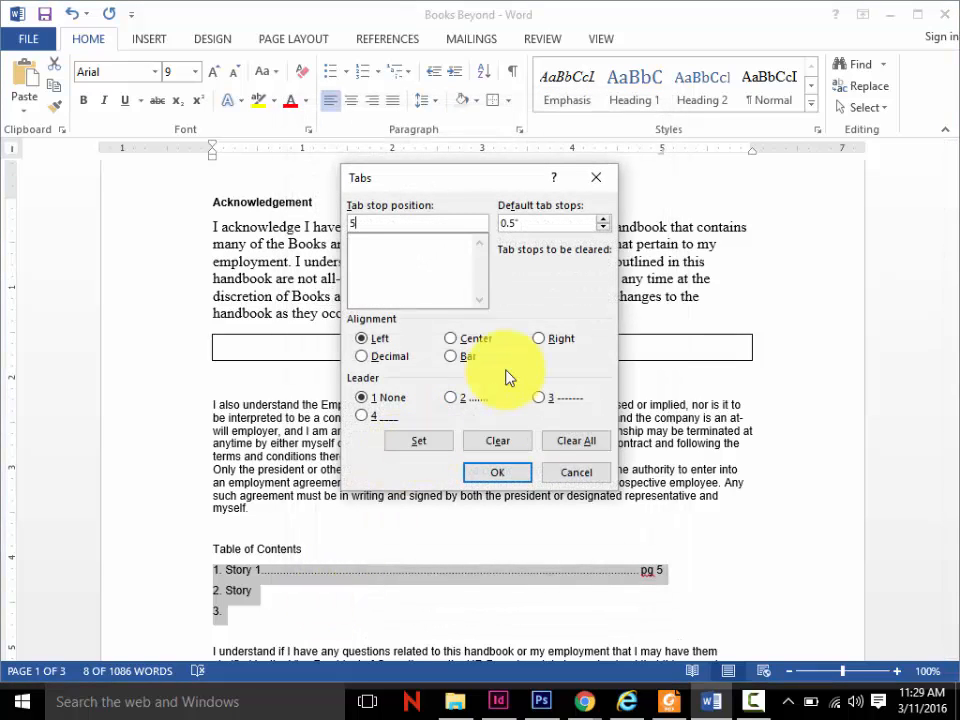
left_click(540, 337)
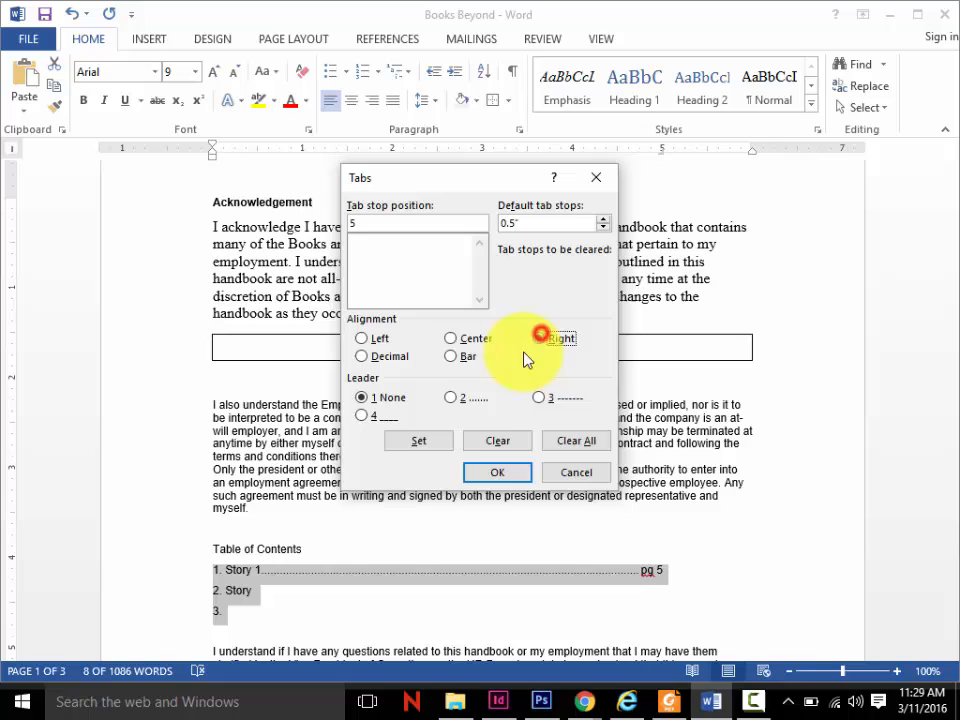
left_click(450, 397)
left_click(497, 472)
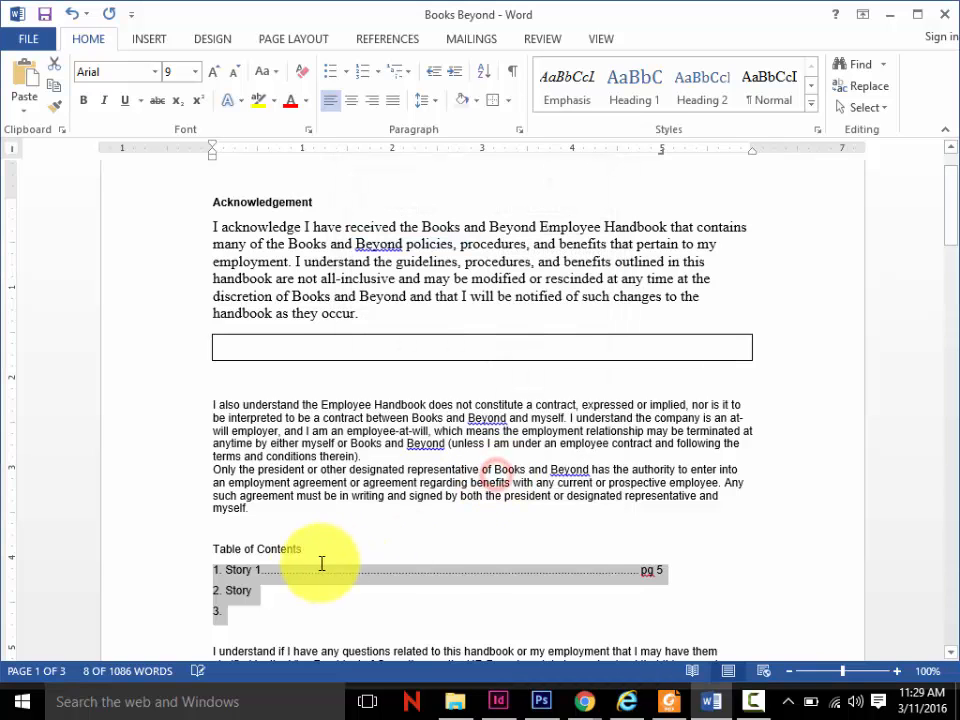
- Complete the second contents entry as "Story 2" followed by a tab and "pg 10"
left_click(256, 588)
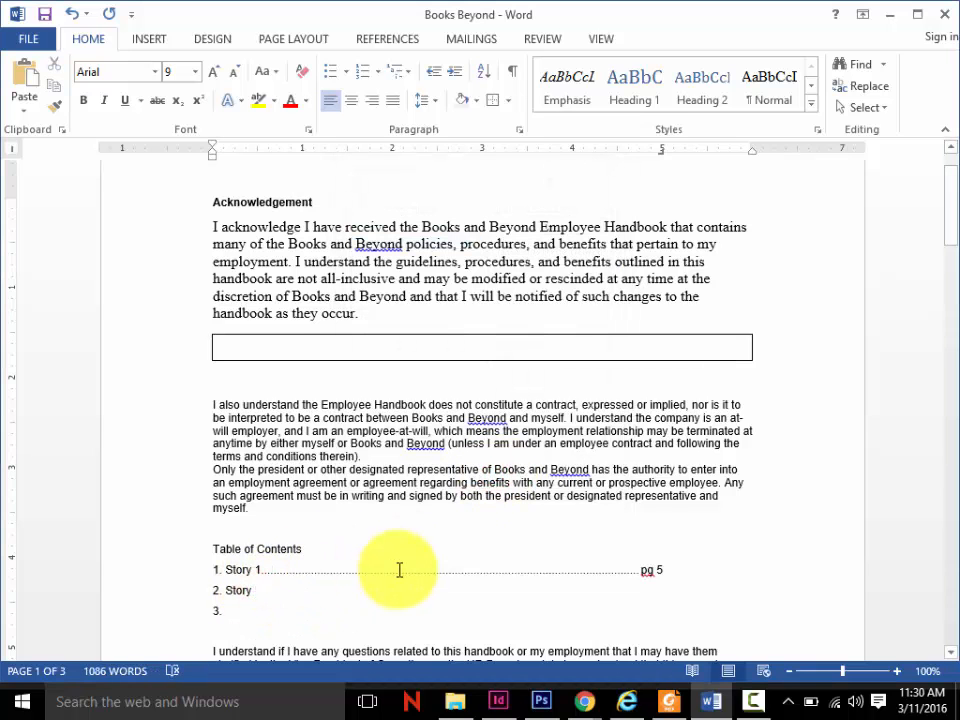
type("2")
key("Tab")
type("pg 10")
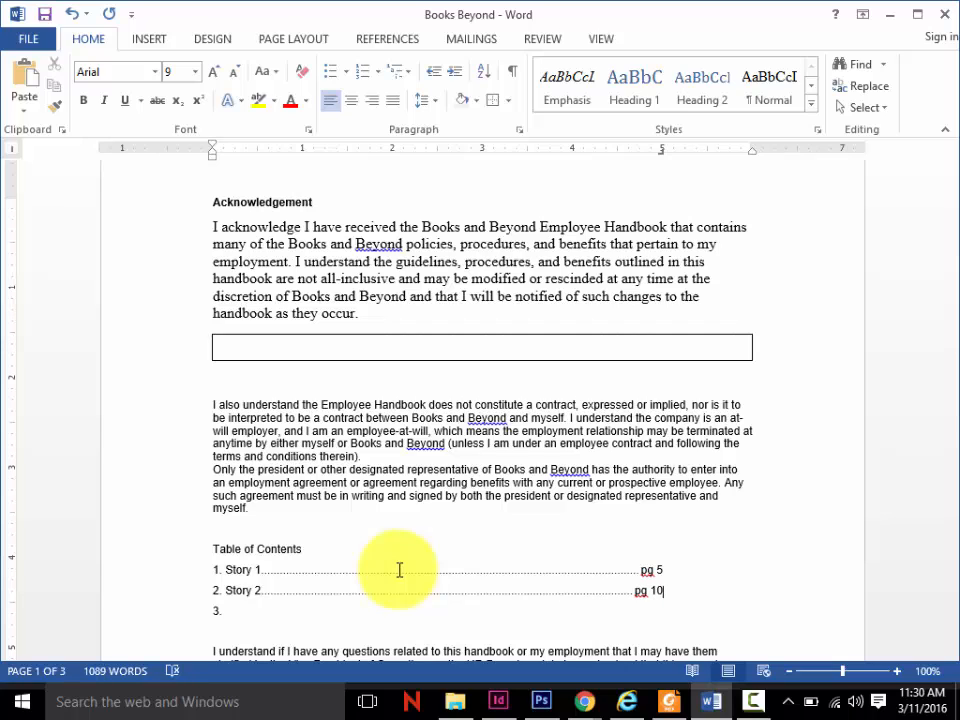
- Fill in the third contents entry as "Story 3" followed by a tab and "pg 55"
left_click_drag(222, 613, 232, 605)
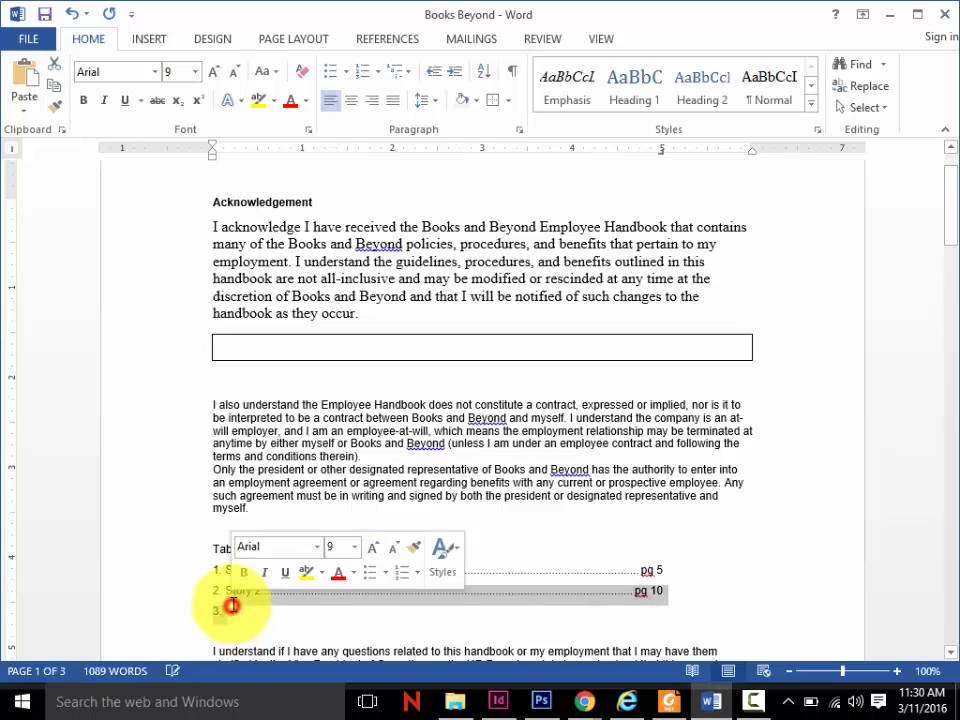
key("Down")
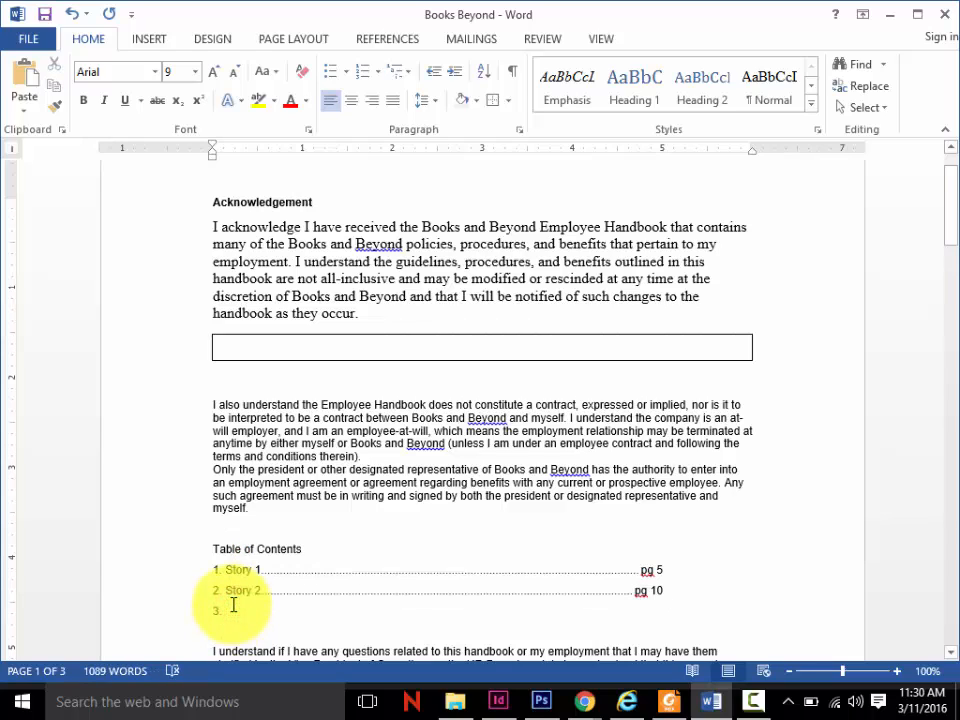
left_click(223, 614)
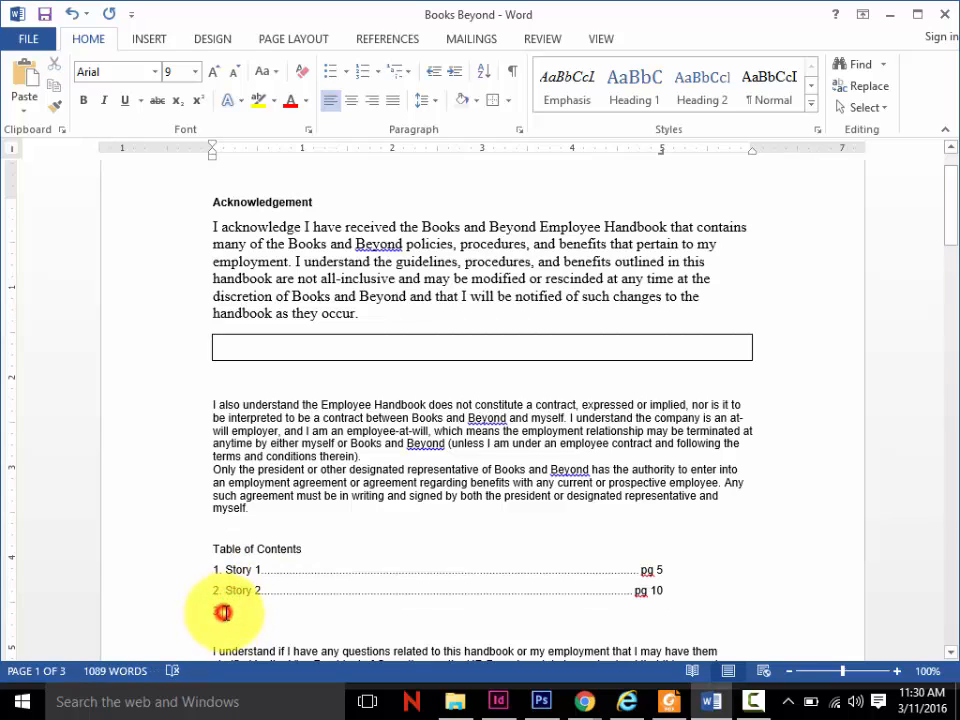
type("Story 4")
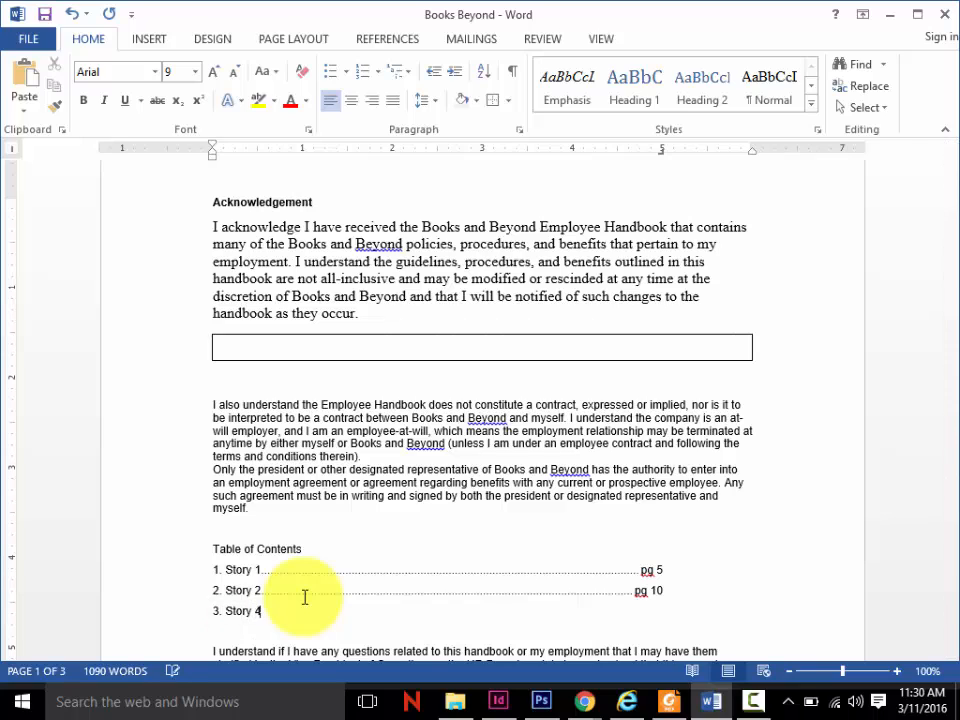
key("Tab")
type("p")
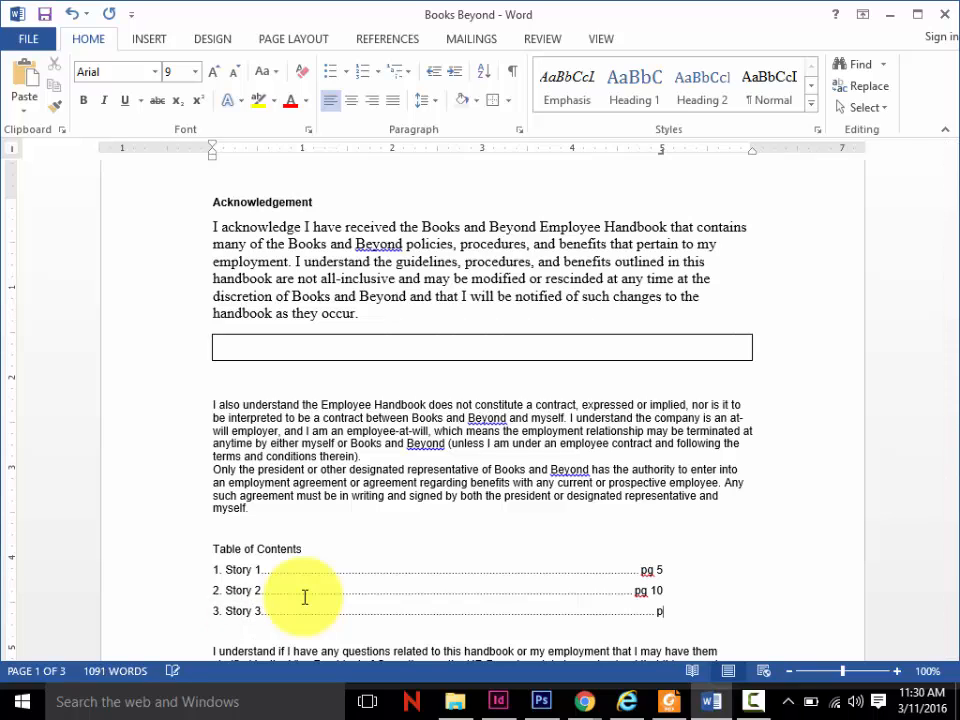
type("g 55")
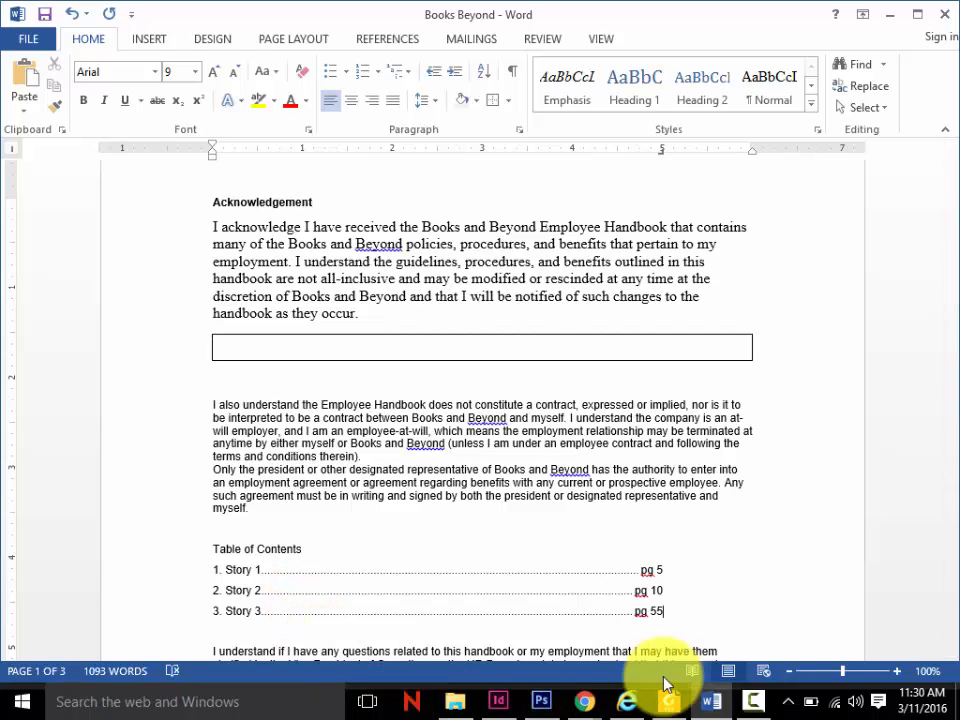
left_click(757, 700)
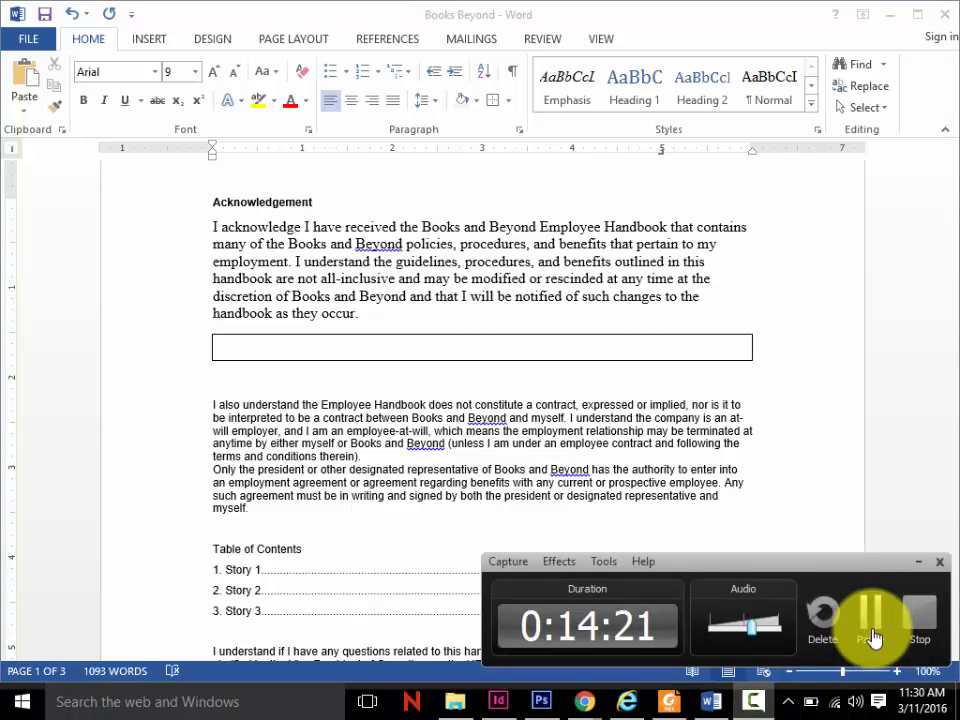